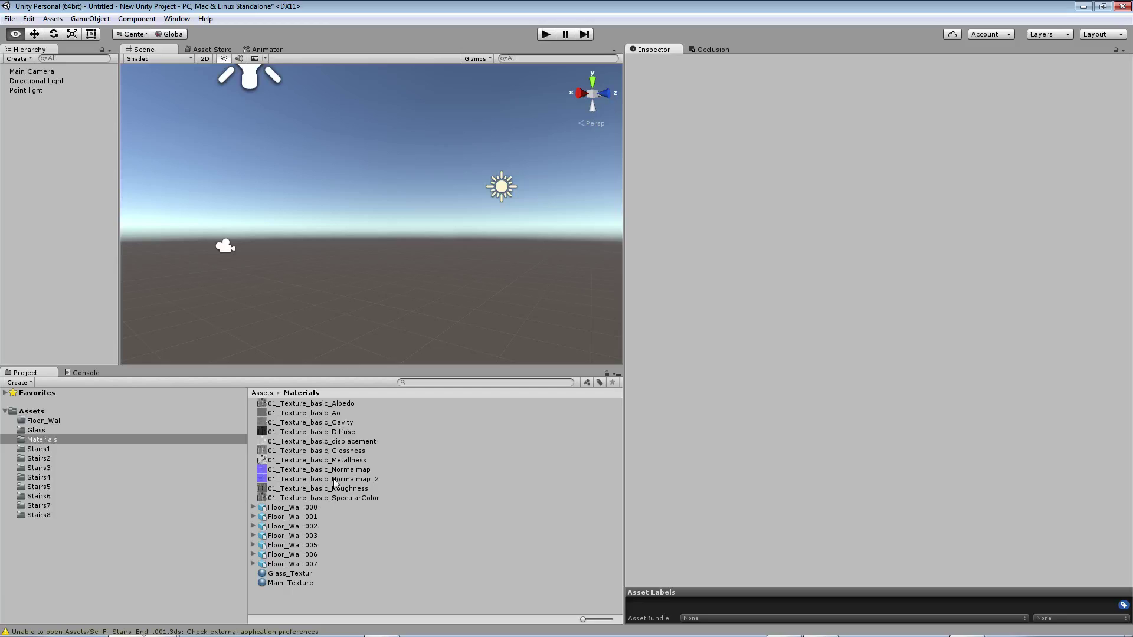
Preview the models in the Glass and Stairs1 folders in the Inspector.
{"action": "left_click", "coordinate": [36, 430]}
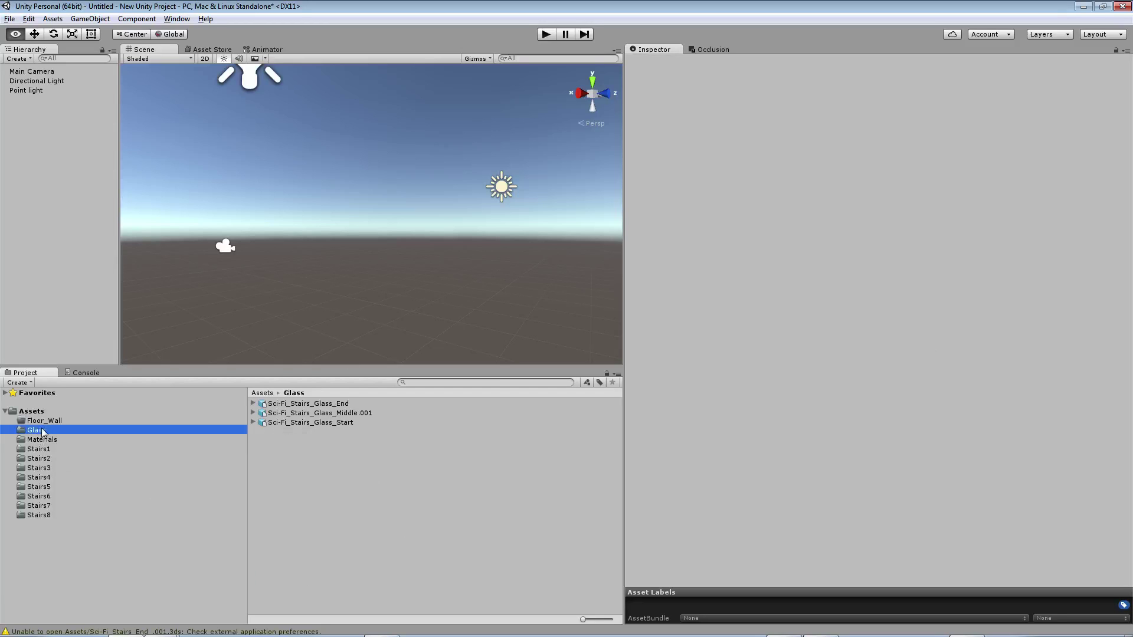
{"action": "left_click", "coordinate": [321, 404]}
{"action": "key", "text": "Down"}
{"action": "key", "text": "Down"}
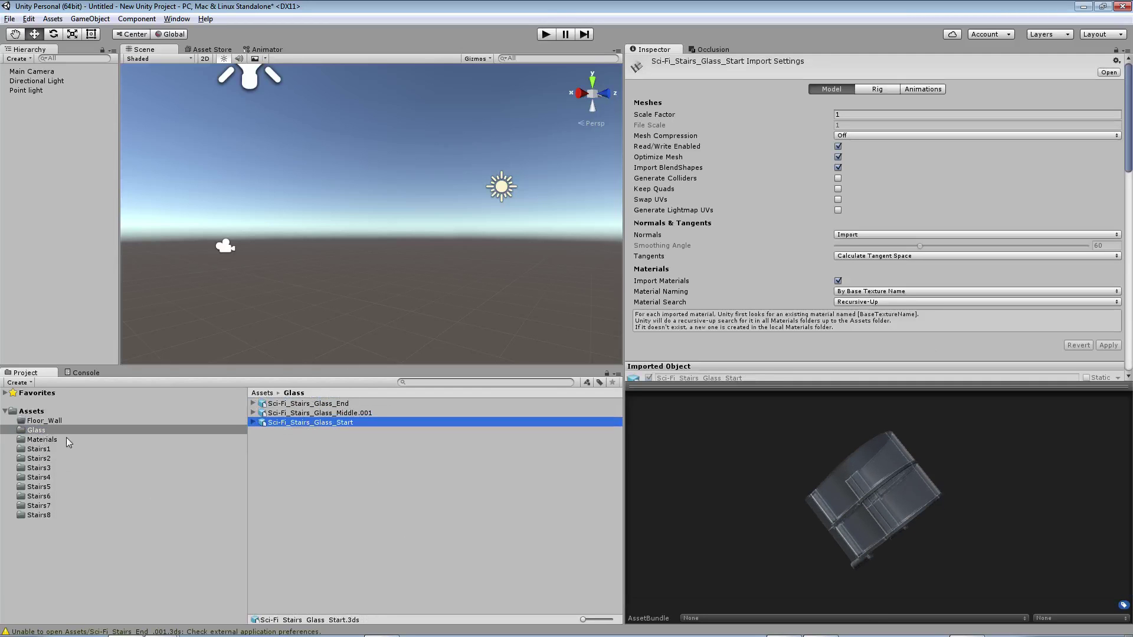
{"action": "left_click", "coordinate": [201, 442]}
{"action": "left_click", "coordinate": [39, 449]}
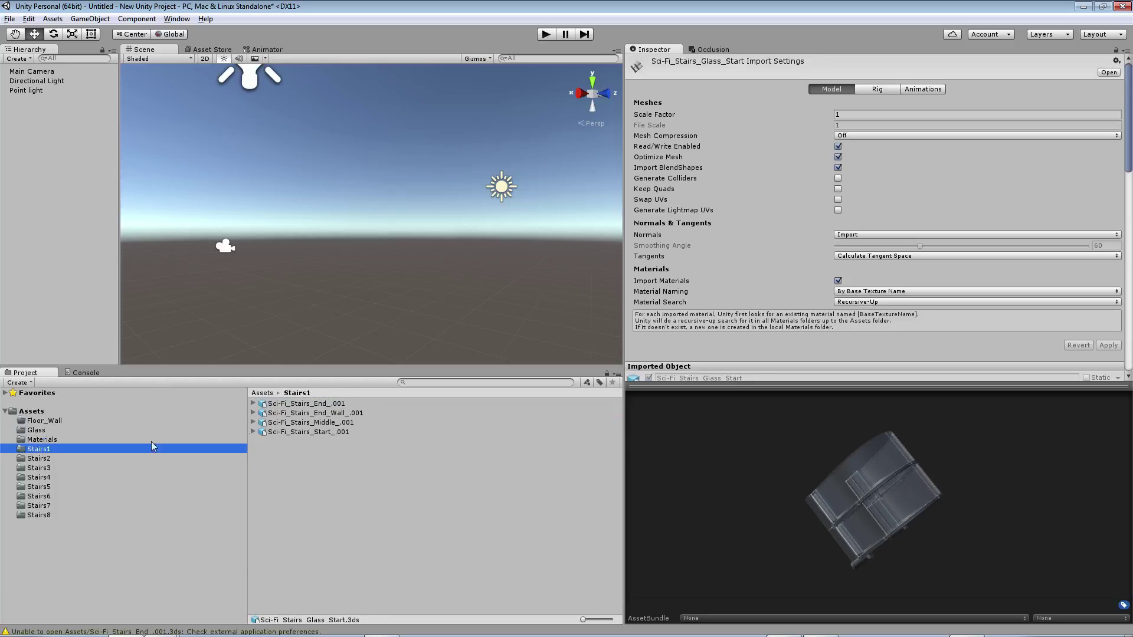
{"action": "left_click", "coordinate": [300, 406]}
{"action": "key", "text": "Down"}
{"action": "key", "text": "Down"}
{"action": "key", "text": "Down"}
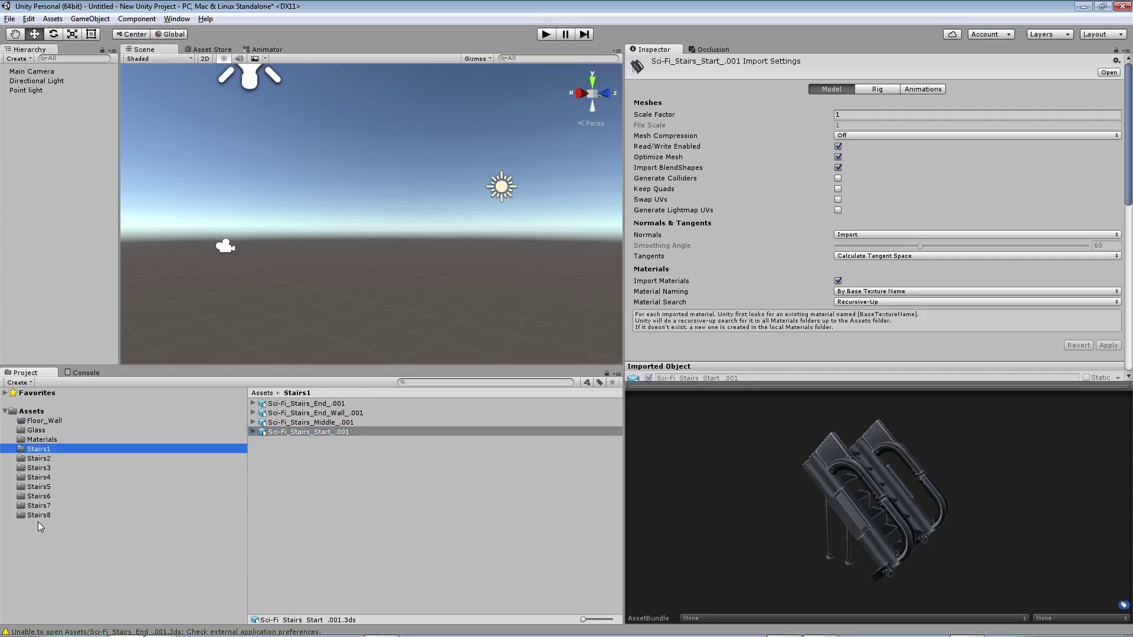
Preview the Stairs8 pieces, then select Sci-Fi_Stairs_End_.007 in the Stairs7 folder.
{"action": "left_click", "coordinate": [37, 515]}
{"action": "left_click", "coordinate": [310, 434]}
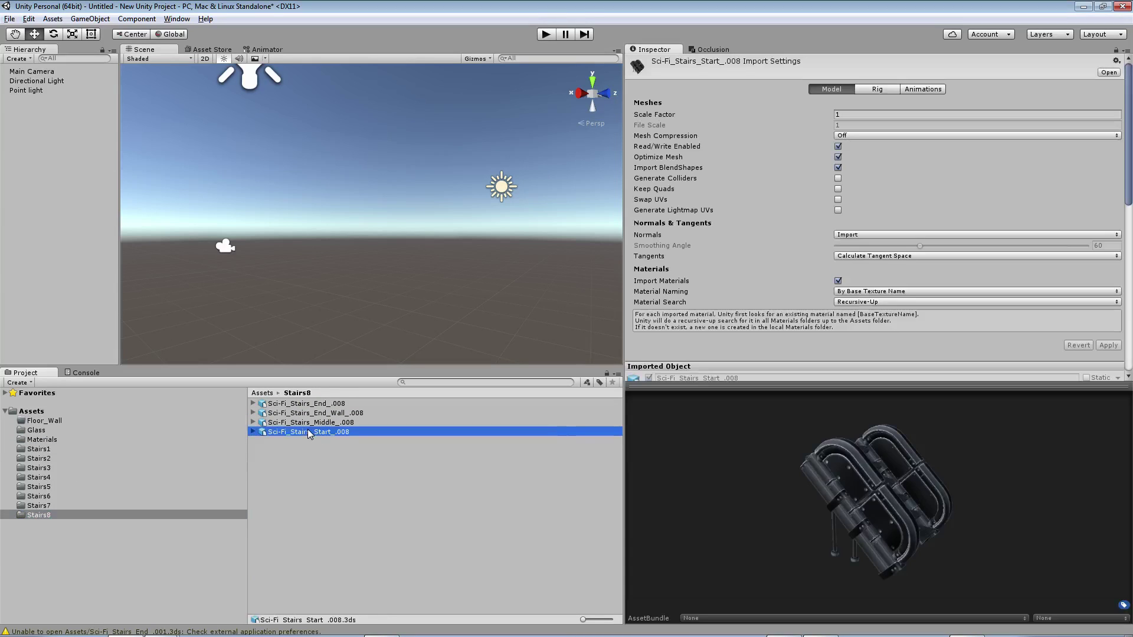
{"action": "key", "text": "Up"}
{"action": "key", "text": "Up"}
{"action": "key", "text": "Up"}
{"action": "left_click", "coordinate": [50, 505]}
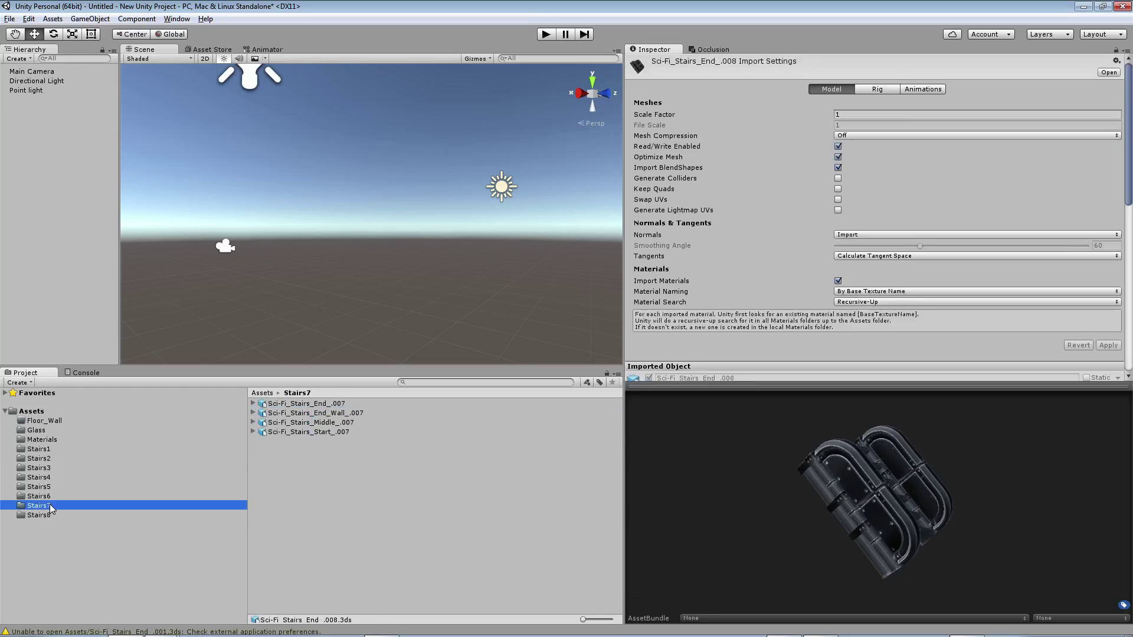
{"action": "left_click", "coordinate": [319, 432]}
{"action": "key", "text": "Up"}
{"action": "key", "text": "Up"}
{"action": "key", "text": "Up"}
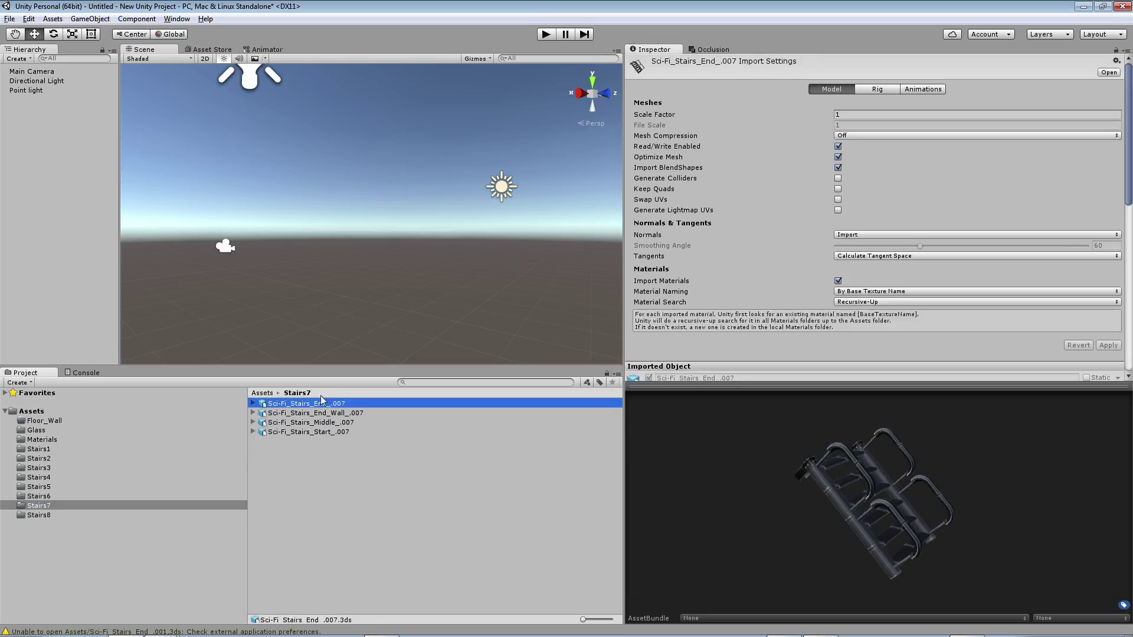
Drag the End, End_Wall, Middle and Start .007 stair pieces into the Scene.
{"action": "left_click_drag", "start_coordinate": [318, 403], "coordinate": [335, 190]}
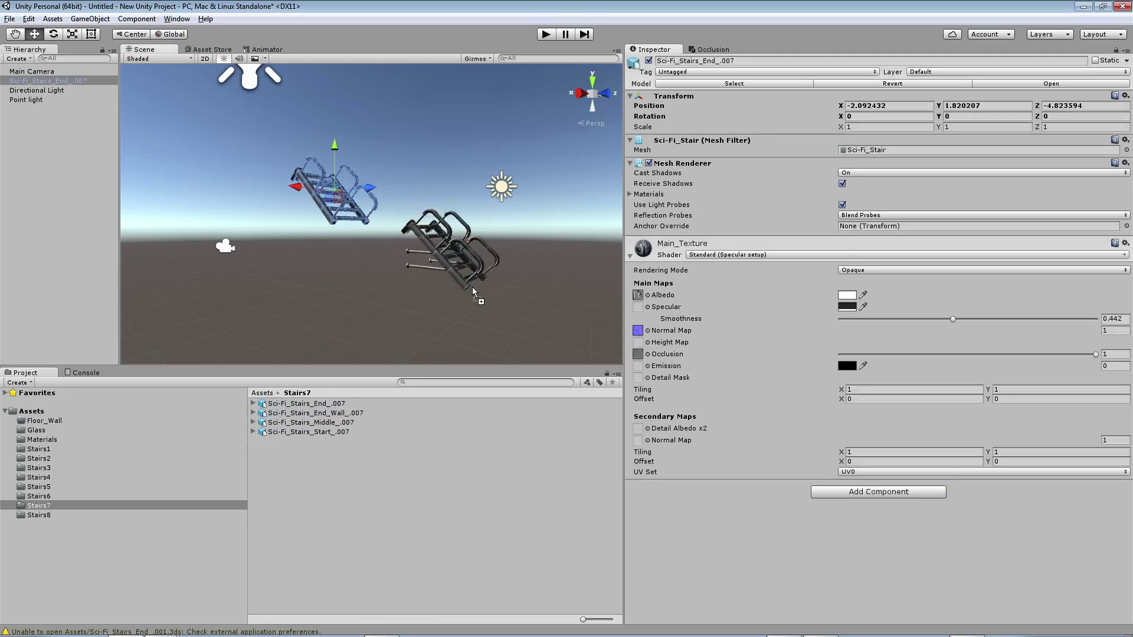
{"action": "left_click_drag", "start_coordinate": [313, 414], "coordinate": [457, 251]}
{"action": "left_click_drag", "start_coordinate": [341, 424], "coordinate": [253, 321]}
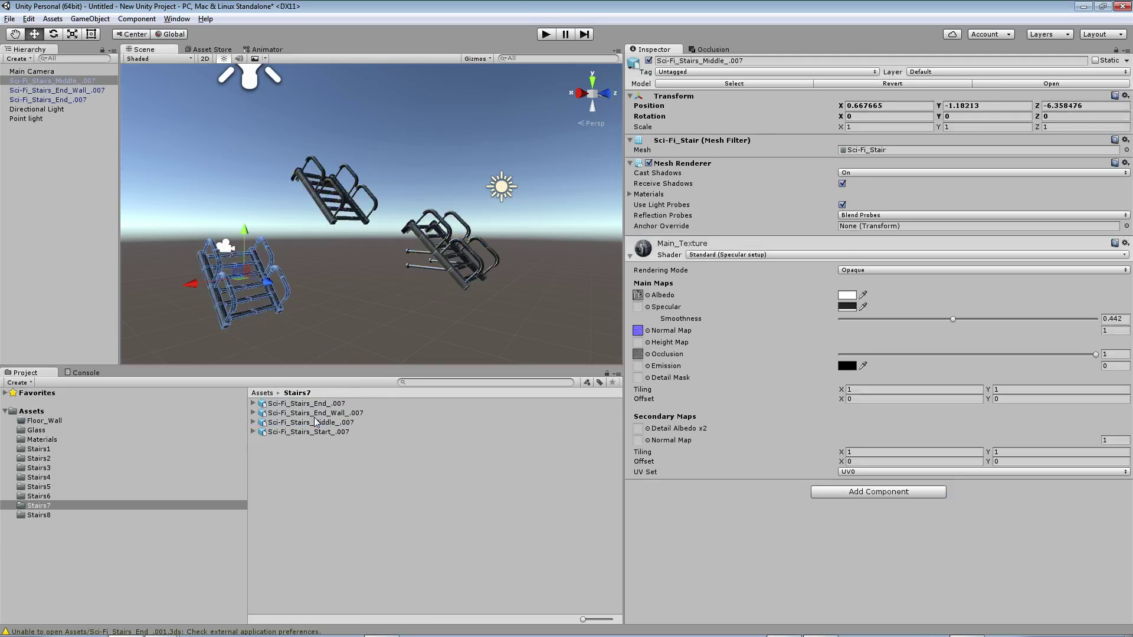
{"action": "left_click_drag", "start_coordinate": [314, 432], "coordinate": [391, 334]}
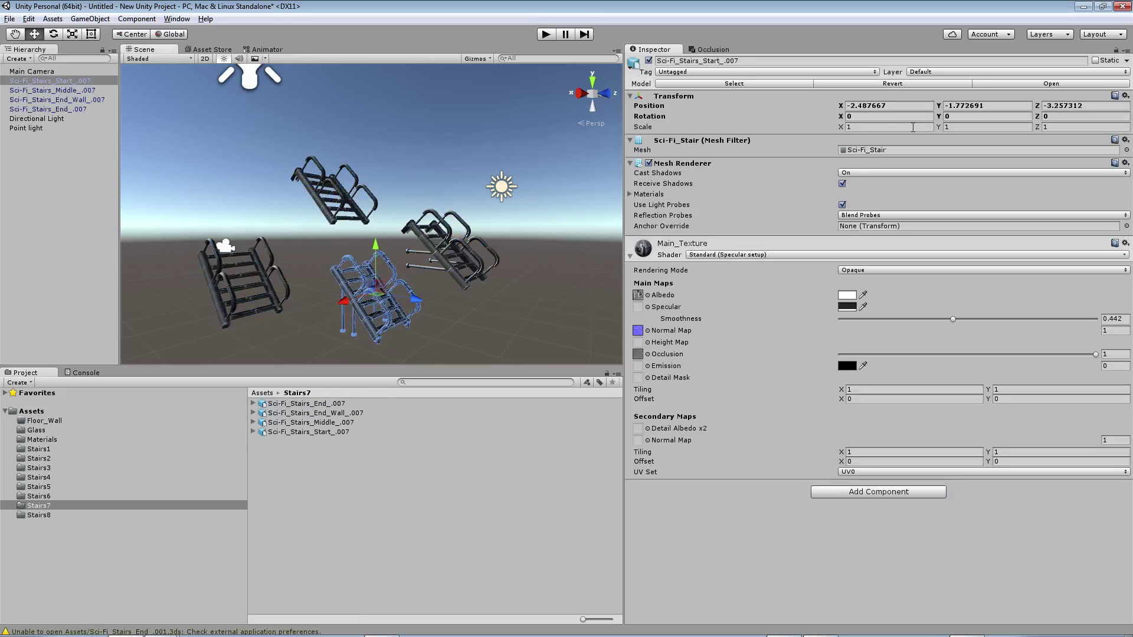
Set the Start_.007 piece's position to 0, 0, 0.
{"action": "left_click", "coordinate": [895, 103]}
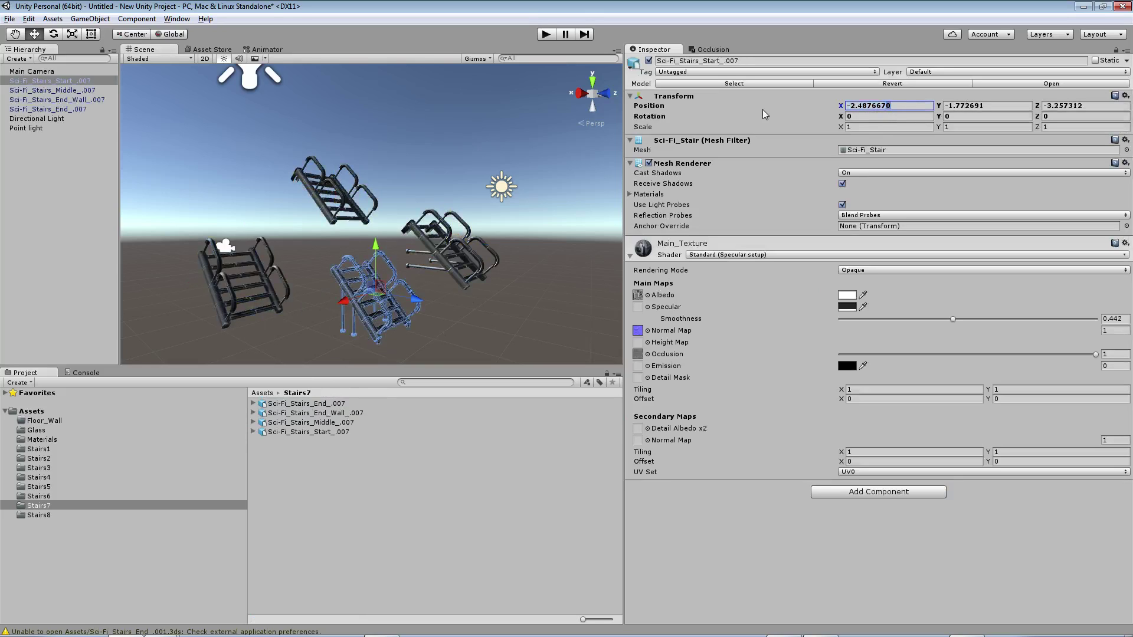
{"action": "type", "text": "0"}
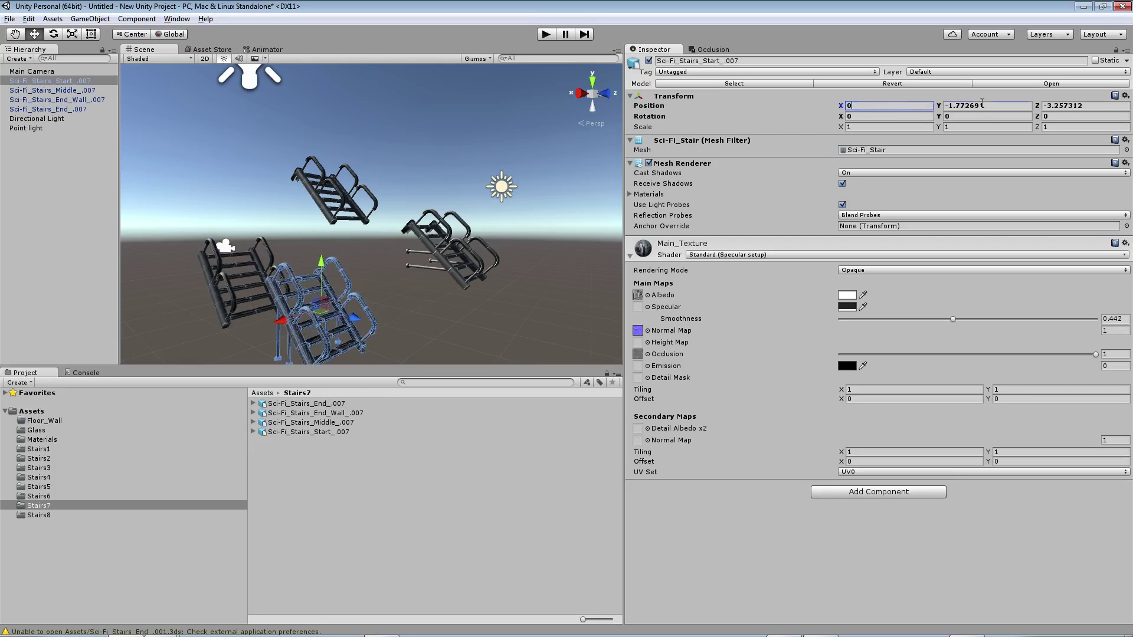
{"action": "left_click", "coordinate": [986, 106]}
{"action": "type", "text": "0"}
{"action": "left_click", "coordinate": [1066, 105]}
{"action": "type", "text": "0"}
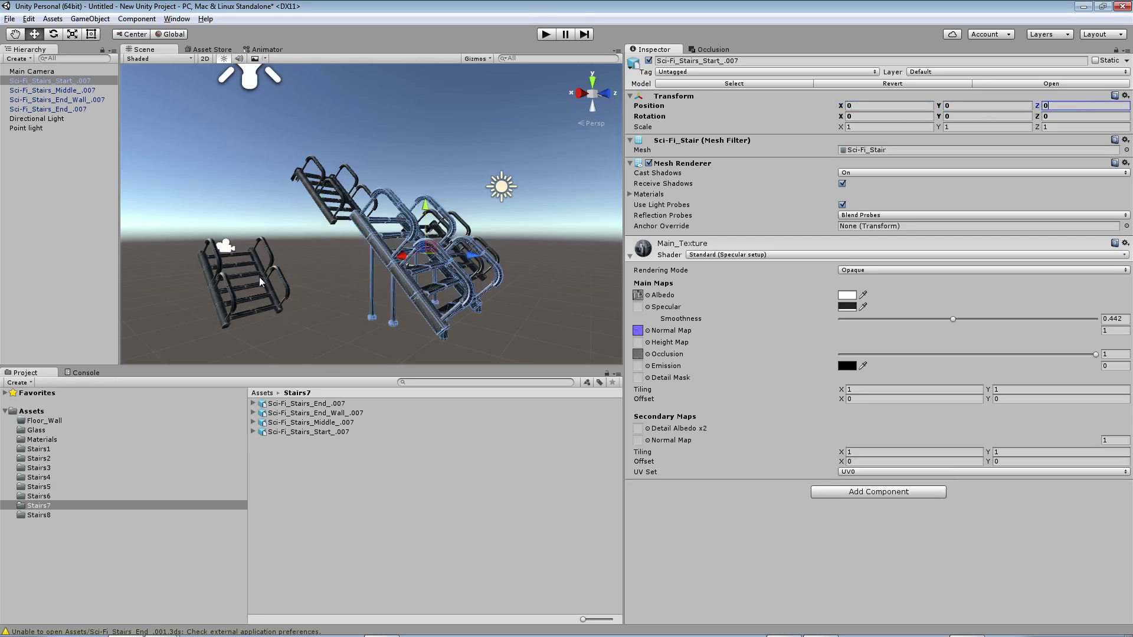
{"action": "left_click", "coordinate": [260, 282]}
Select the Middle_.007 piece and set its X and Y position to 0.
{"action": "left_click", "coordinate": [315, 196]}
{"action": "left_click", "coordinate": [260, 285]}
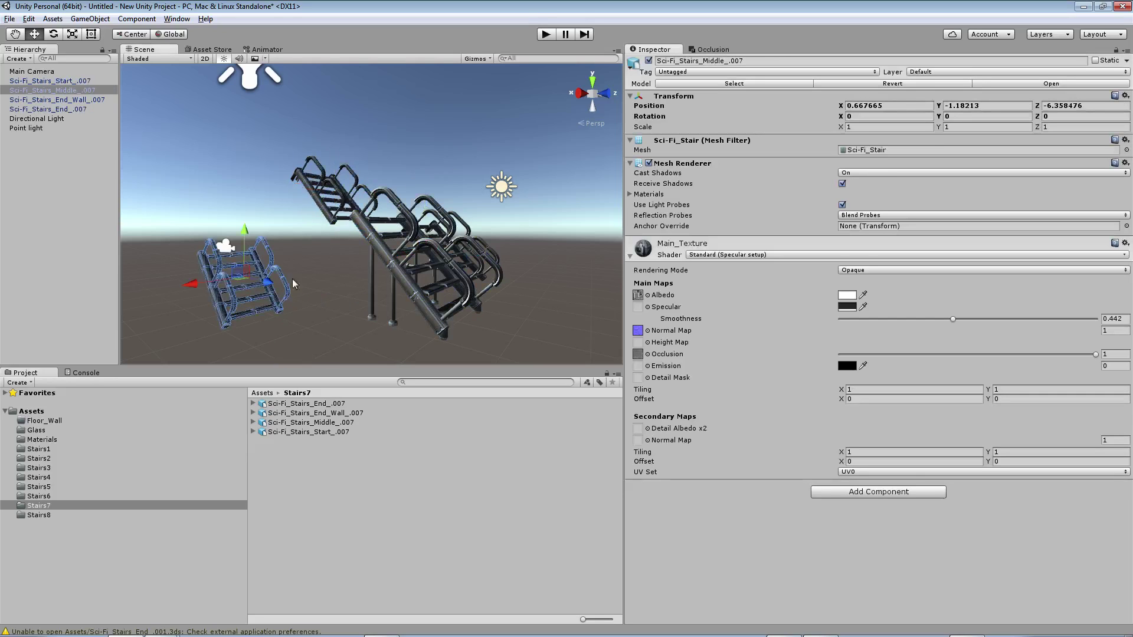
{"action": "left_click", "coordinate": [915, 105]}
{"action": "type", "text": "0"}
{"action": "left_click", "coordinate": [985, 105]}
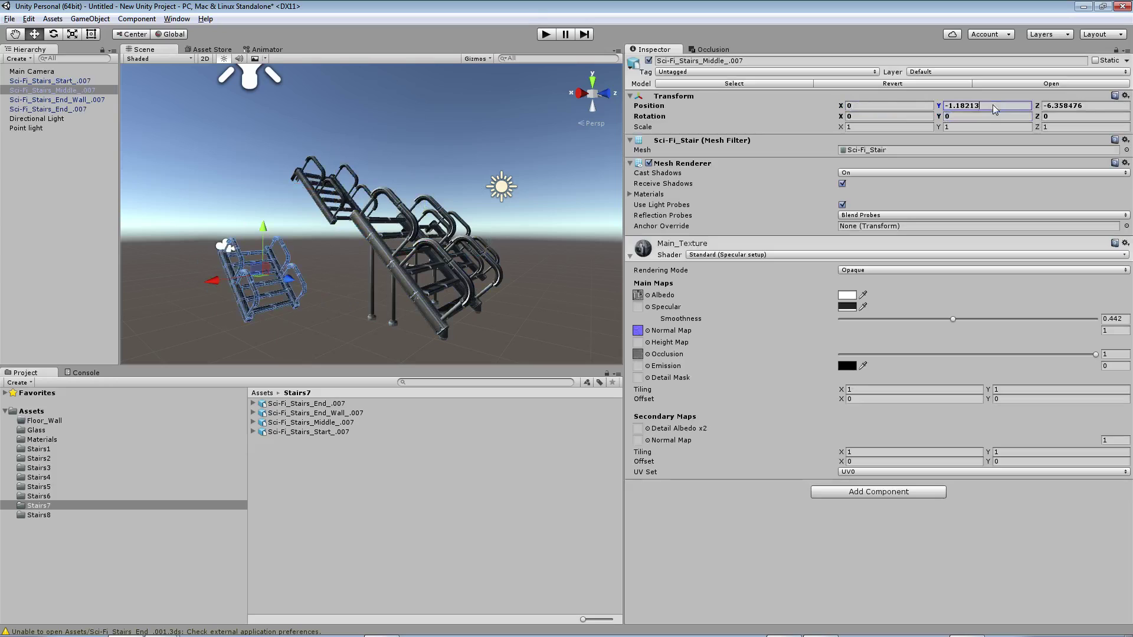
{"action": "type", "text": "0"}
{"action": "key", "text": "Tab"}
Drag Middle_.007 to Z -2 and Y 2, then widen the Scene view.
{"action": "left_click", "coordinate": [523, 216]}
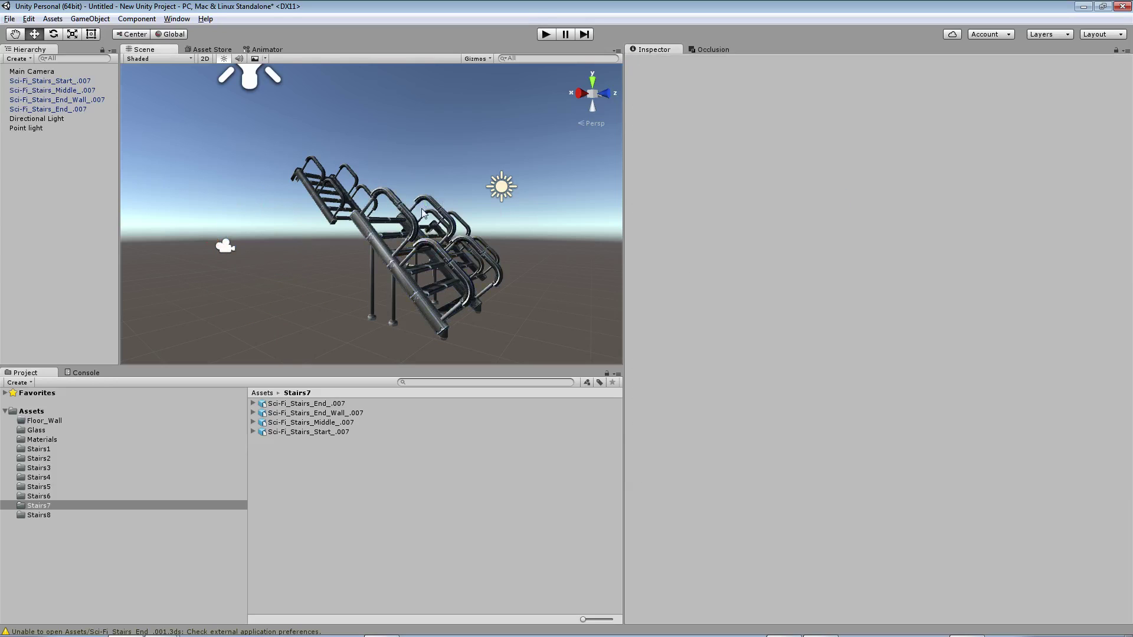
{"action": "left_click", "coordinate": [373, 270]}
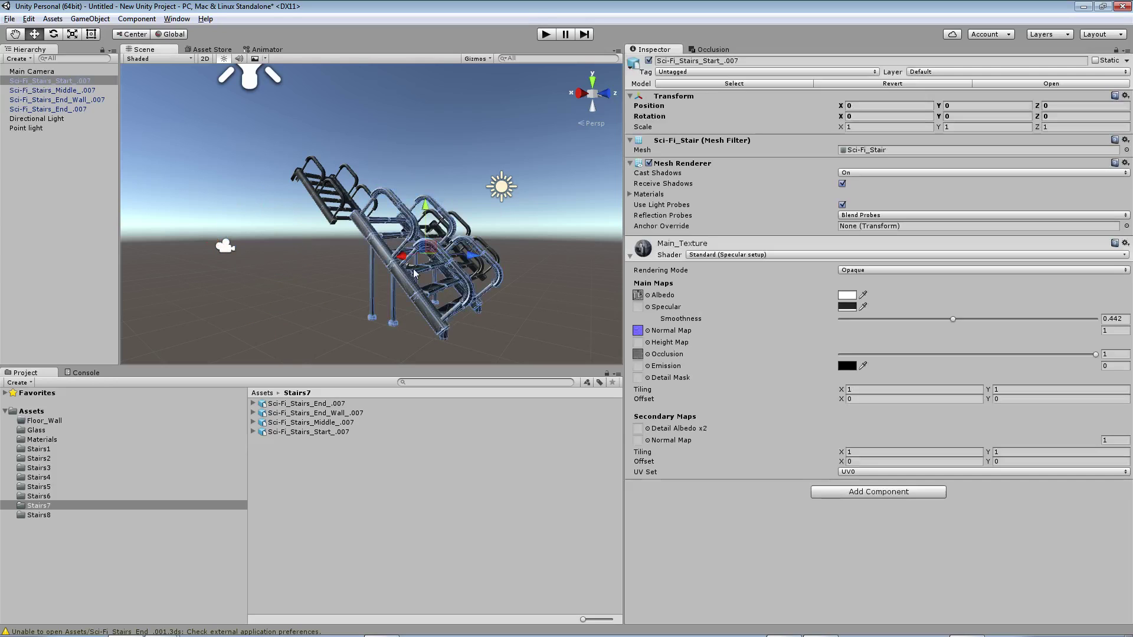
{"action": "left_click", "coordinate": [420, 232]}
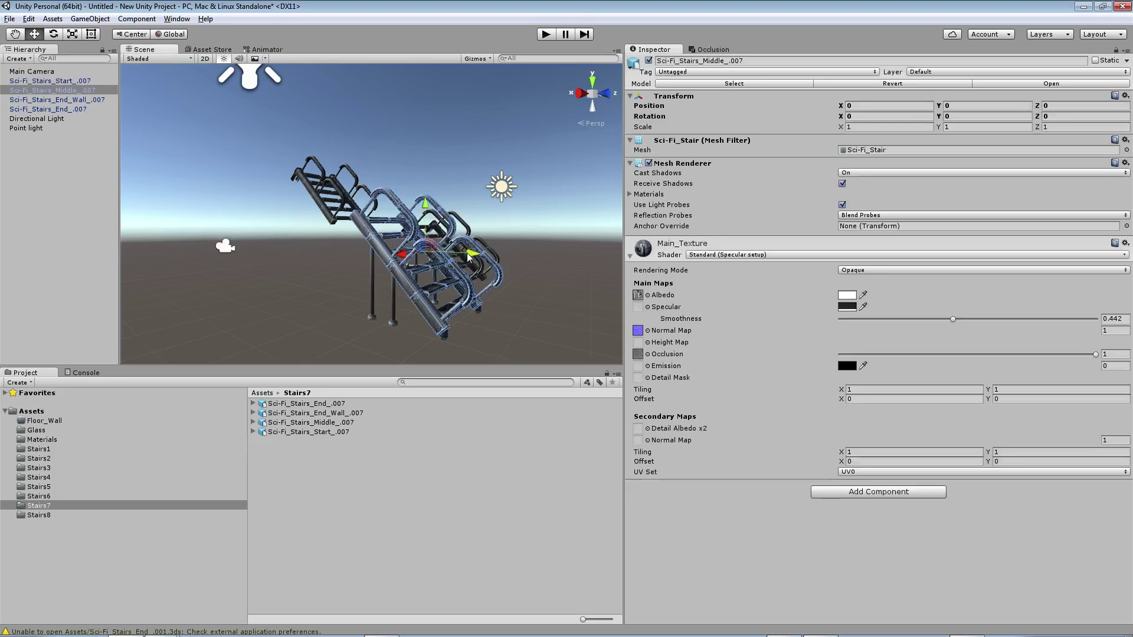
{"action": "left_click_drag", "start_coordinate": [474, 256], "coordinate": [402, 248]}
{"action": "mouse_move", "coordinate": [360, 201]}
{"action": "left_mouse_down"}
{"action": "mouse_move", "coordinate": [365, 135]}
{"action": "mouse_move", "coordinate": [414, 166]}
{"action": "mouse_move", "coordinate": [554, 201]}
{"action": "left_mouse_up"}
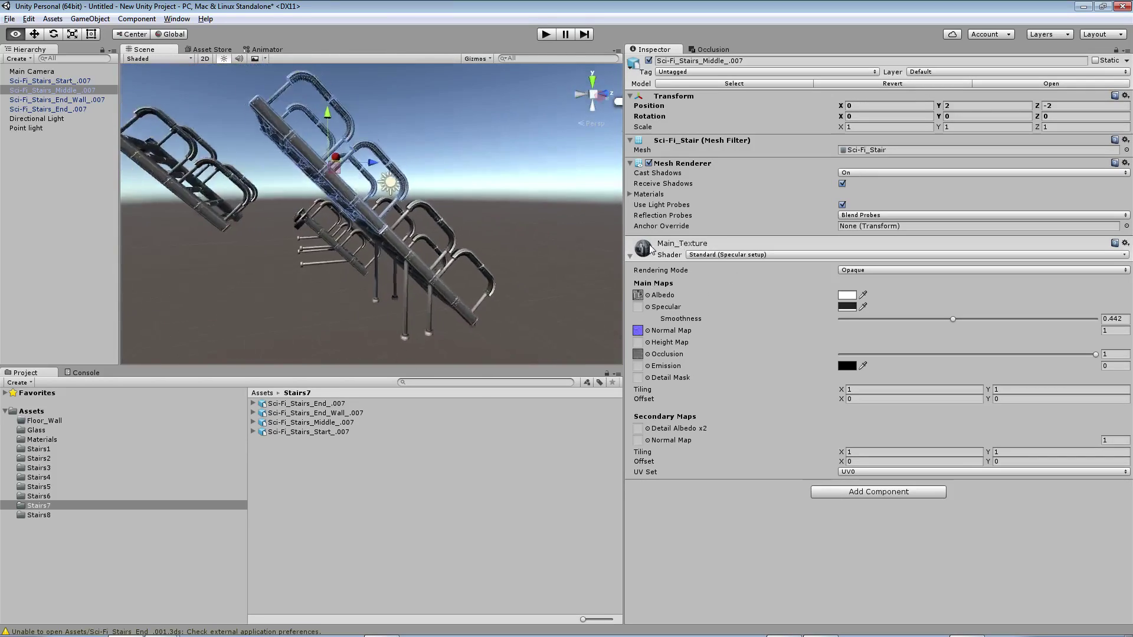
{"action": "left_click", "coordinate": [554, 202]}
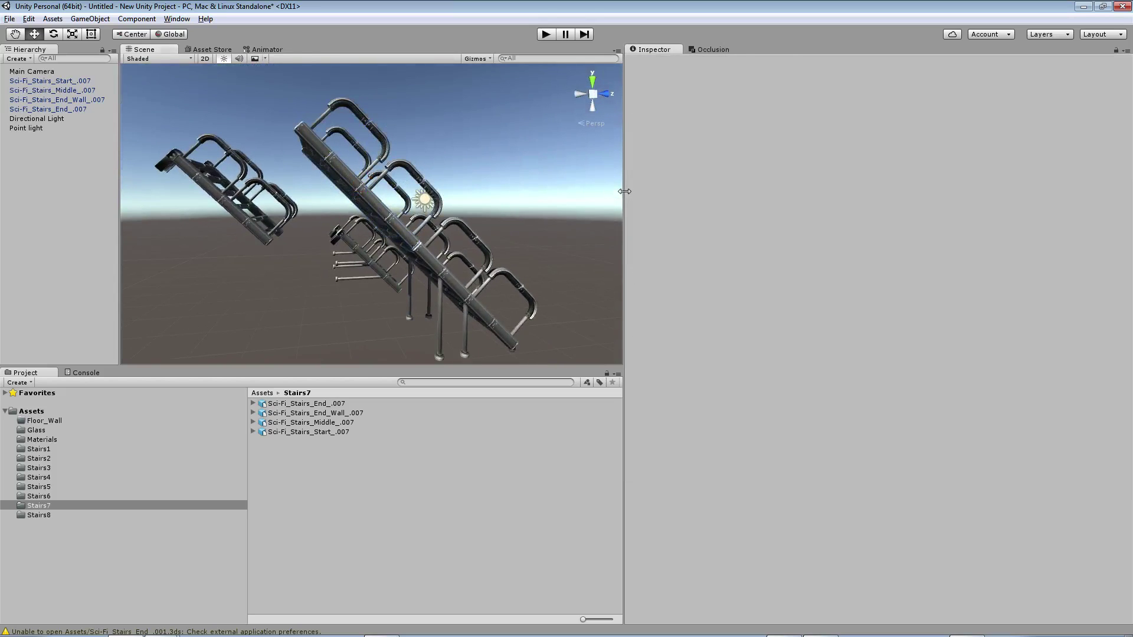
{"action": "mouse_move", "coordinate": [625, 191]}
{"action": "left_mouse_down"}
{"action": "mouse_move", "coordinate": [766, 189]}
{"action": "mouse_move", "coordinate": [561, 200]}
{"action": "mouse_move", "coordinate": [472, 237]}
{"action": "left_mouse_up"}
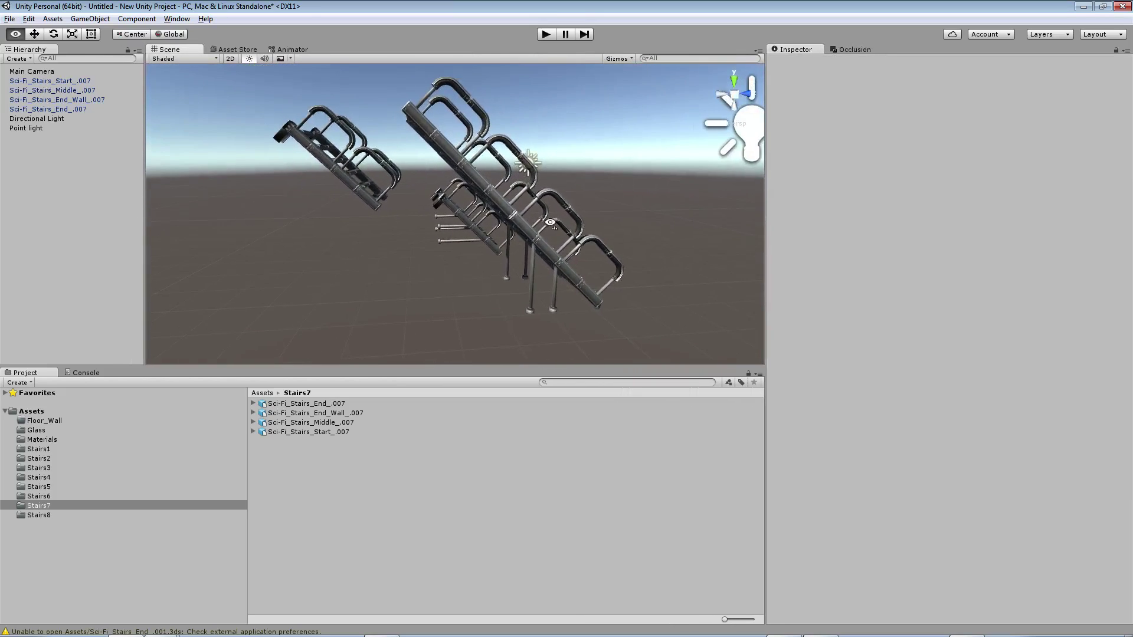
Zero the End_.007 piece's position, then drag it to Y 4, Z -4.
{"action": "left_click", "coordinate": [465, 214]}
{"action": "left_click", "coordinate": [342, 179]}
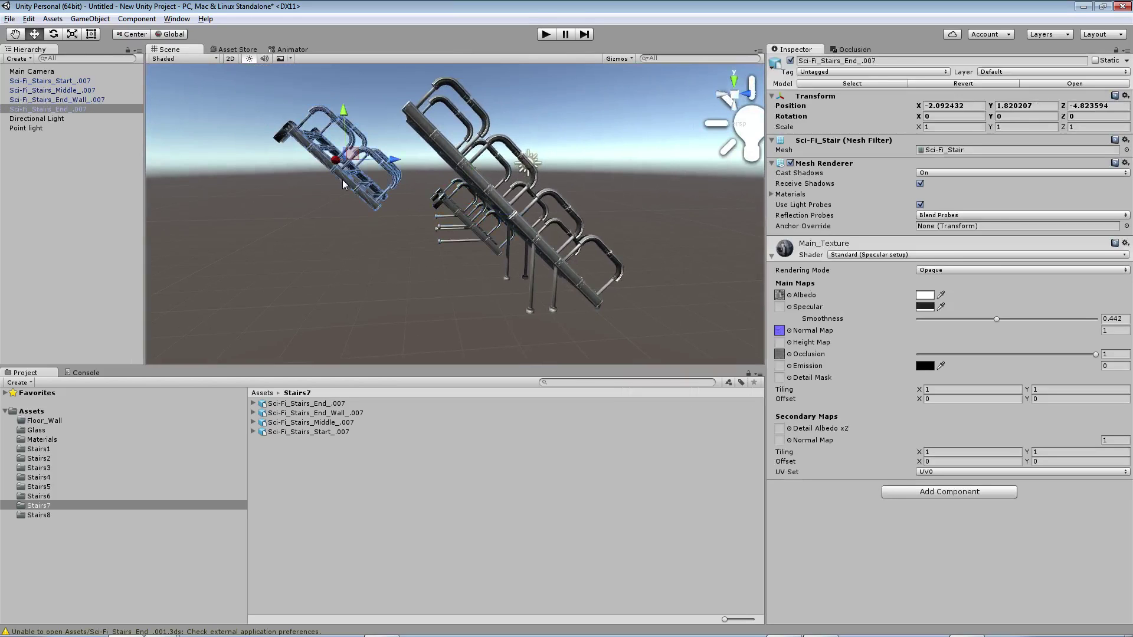
{"action": "left_click", "coordinate": [964, 105]}
{"action": "type", "text": "0"}
{"action": "left_click", "coordinate": [1019, 105]}
{"action": "type", "text": "0"}
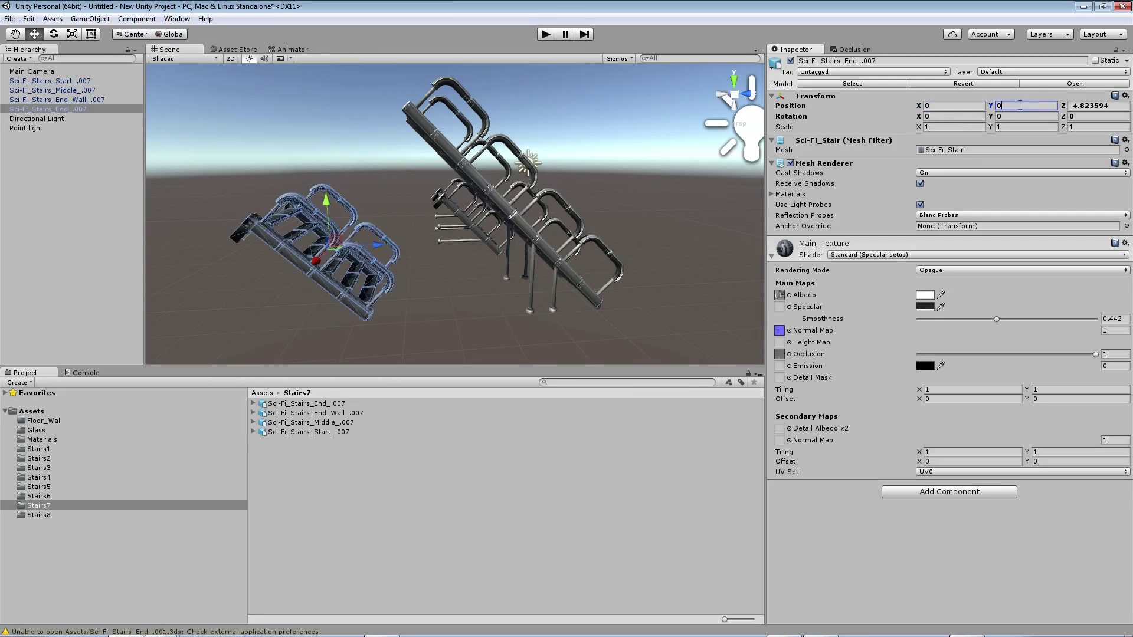
{"action": "left_click", "coordinate": [1091, 105]}
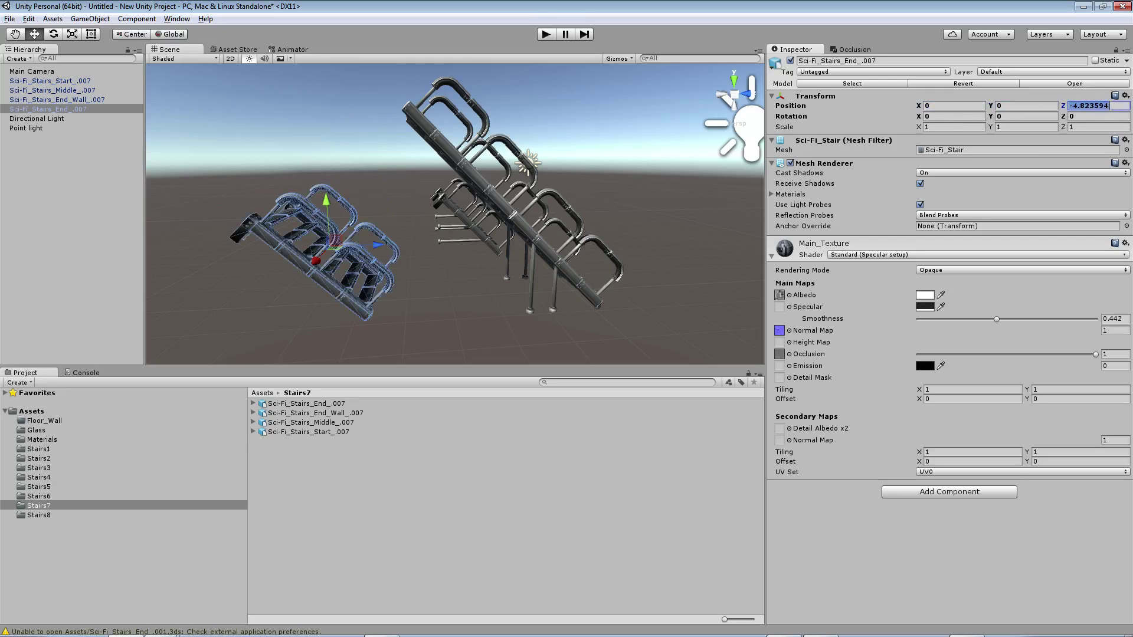
{"action": "type", "text": "4"}
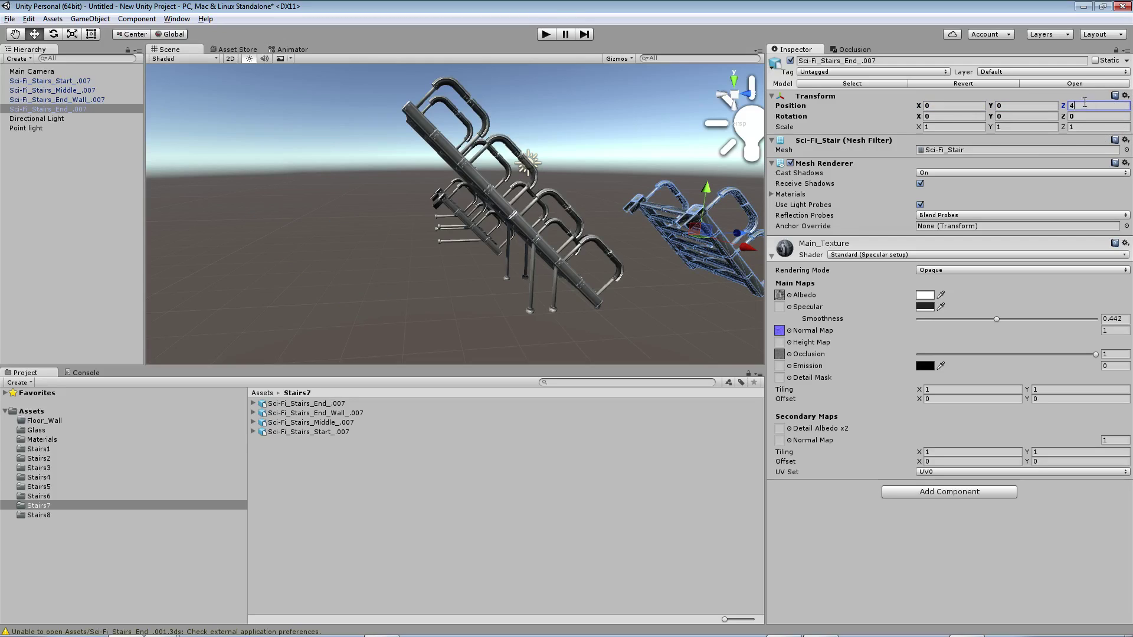
{"action": "key", "text": "BackSpace"}
{"action": "type", "text": "0"}
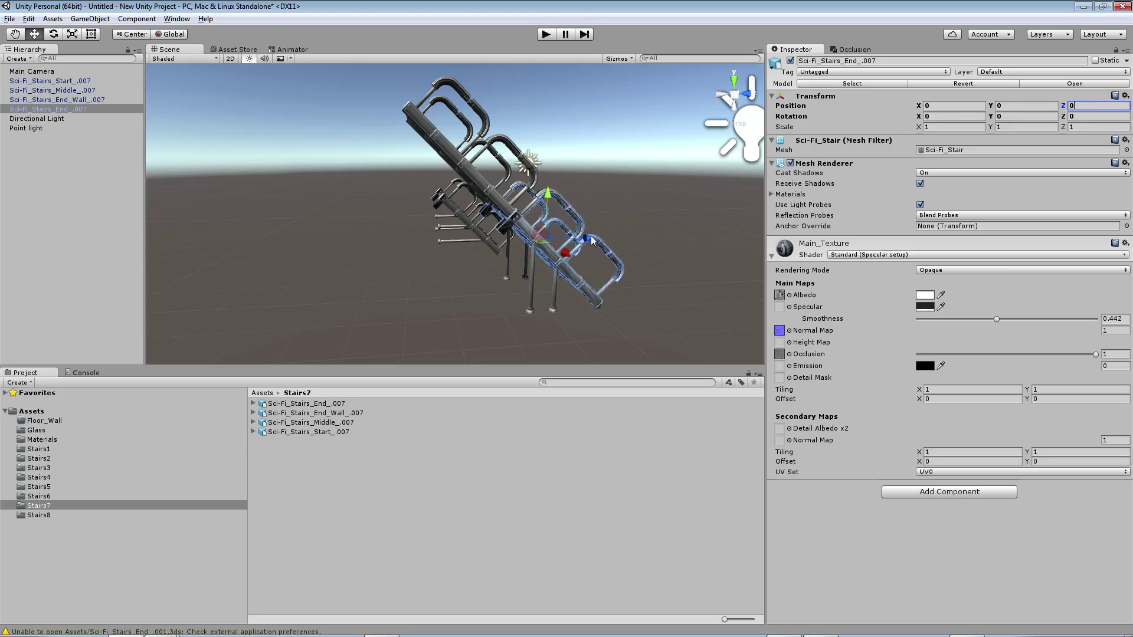
{"action": "mouse_move", "coordinate": [591, 239]}
{"action": "left_mouse_down", "text": "ctrl"}
{"action": "mouse_move", "coordinate": [404, 225]}
{"action": "mouse_move", "coordinate": [364, 130]}
{"action": "mouse_move", "coordinate": [363, 28]}
{"action": "left_mouse_up", "text": "ctrl"}
{"action": "mouse_move", "coordinate": [475, 72]}
{"action": "left_mouse_down", "text": "alt"}
{"action": "mouse_move", "coordinate": [259, 185]}
{"action": "mouse_move", "coordinate": [340, 223]}
{"action": "mouse_move", "coordinate": [46, 210]}
{"action": "mouse_move", "coordinate": [1129, 301]}
{"action": "left_mouse_up", "text": "alt"}
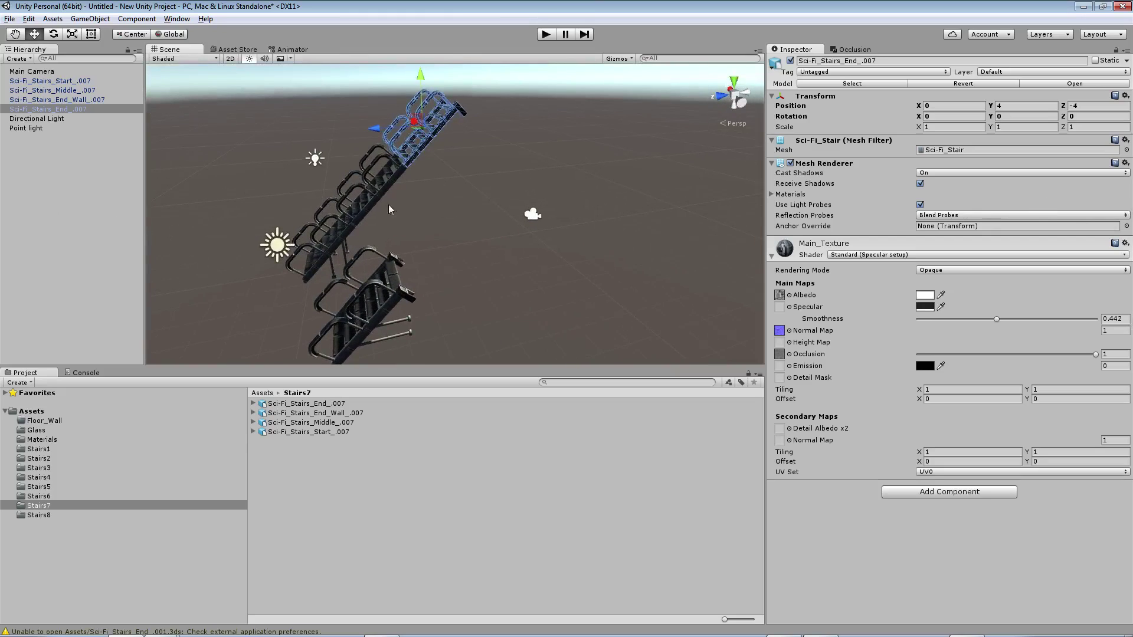
Select the End_Wall_.007 piece and zero its X, Y and Z position.
{"action": "left_click", "coordinate": [354, 295]}
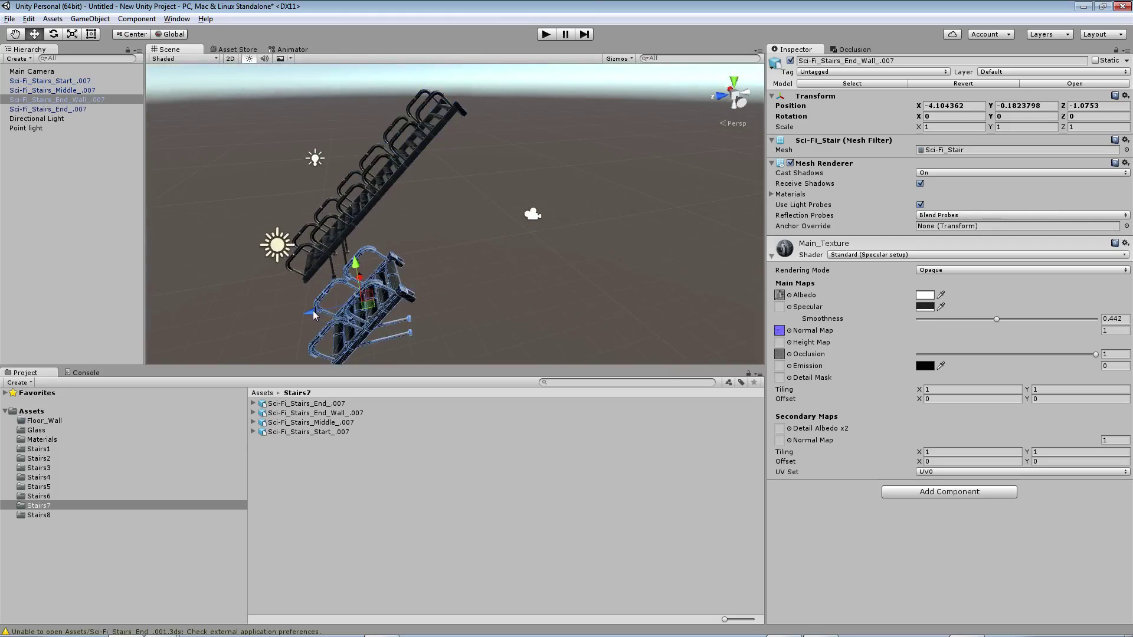
{"action": "left_click", "coordinate": [1098, 106]}
{"action": "type", "text": "0"}
{"action": "left_click", "coordinate": [1025, 106]}
{"action": "type", "text": "0"}
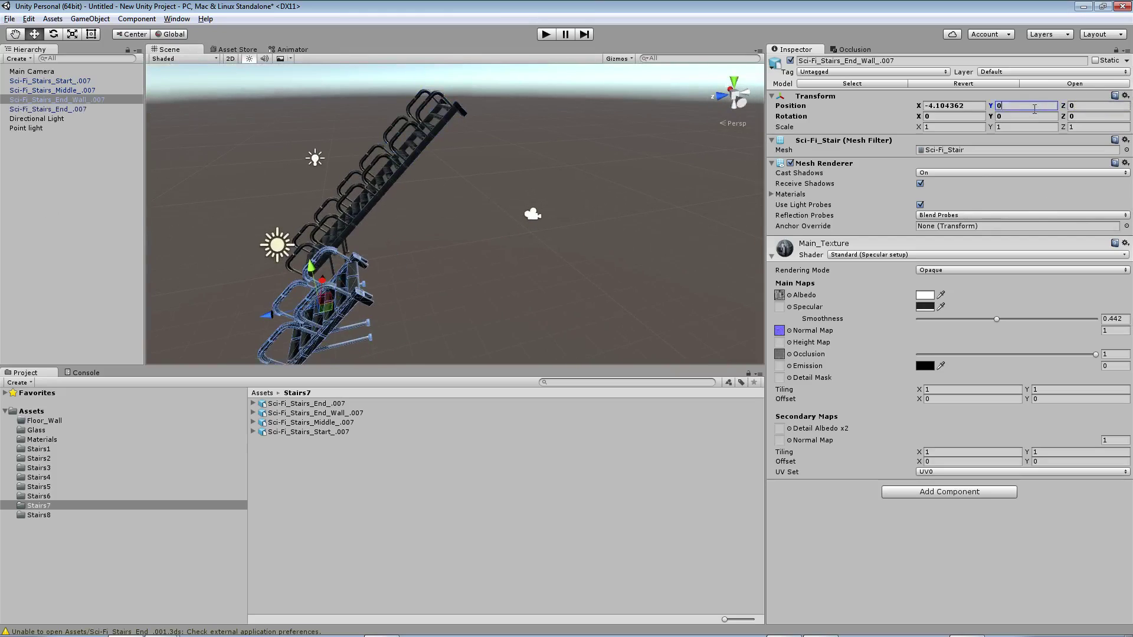
{"action": "left_click", "coordinate": [953, 105]}
{"action": "type", "text": "0"}
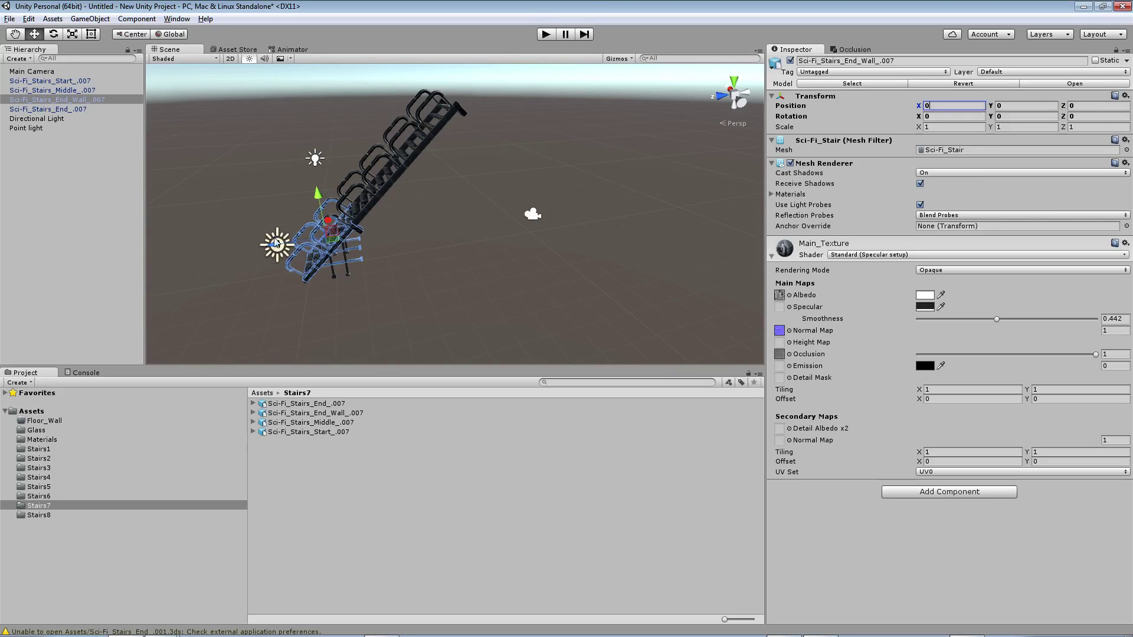
Drag the End_Wall piece up to height 6 and along Z to -6.
{"action": "mouse_move", "coordinate": [278, 245]}
{"action": "left_mouse_down", "text": "ctrl"}
{"action": "mouse_move", "coordinate": [489, 171]}
{"action": "mouse_move", "coordinate": [498, 48]}
{"action": "left_mouse_up", "text": "ctrl"}
{"action": "left_click_drag", "start_coordinate": [543, 191], "coordinate": [521, 117], "text": "alt"}
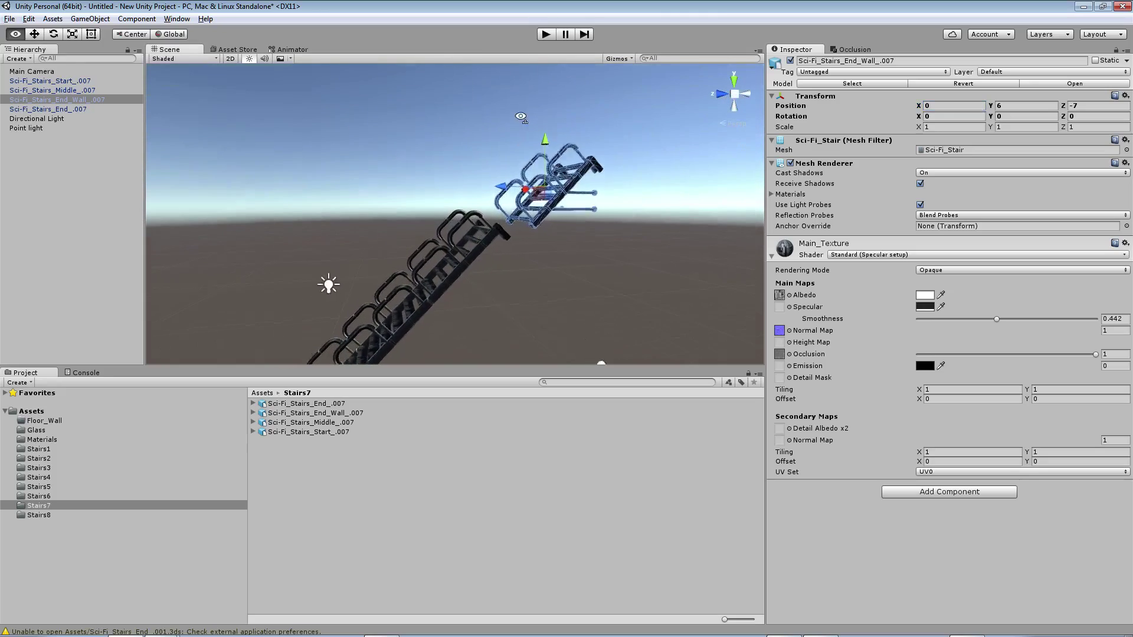
{"action": "mouse_move", "coordinate": [502, 186]}
{"action": "left_mouse_down", "text": "ctrl"}
{"action": "mouse_move", "coordinate": [490, 187]}
{"action": "mouse_move", "coordinate": [559, 294]}
{"action": "mouse_move", "coordinate": [878, 143]}
{"action": "mouse_move", "coordinate": [983, 252]}
{"action": "left_mouse_up", "text": "ctrl"}
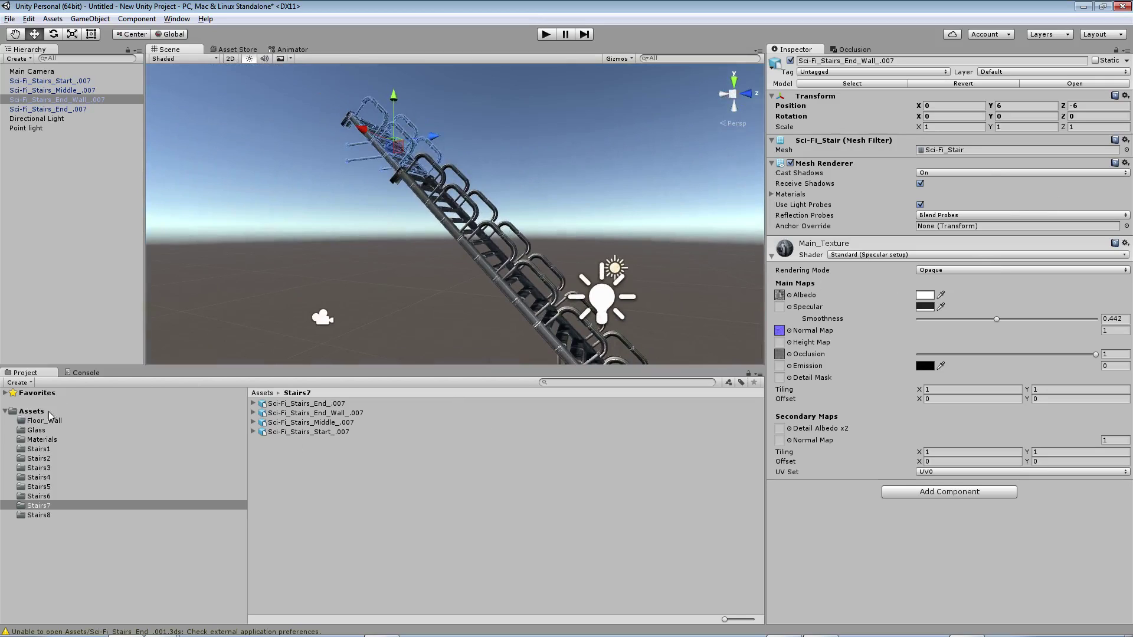
Select Floor_Wall.000–.007 in Materials and move them into the Floor_Wall folder.
{"action": "left_click", "coordinate": [41, 420]}
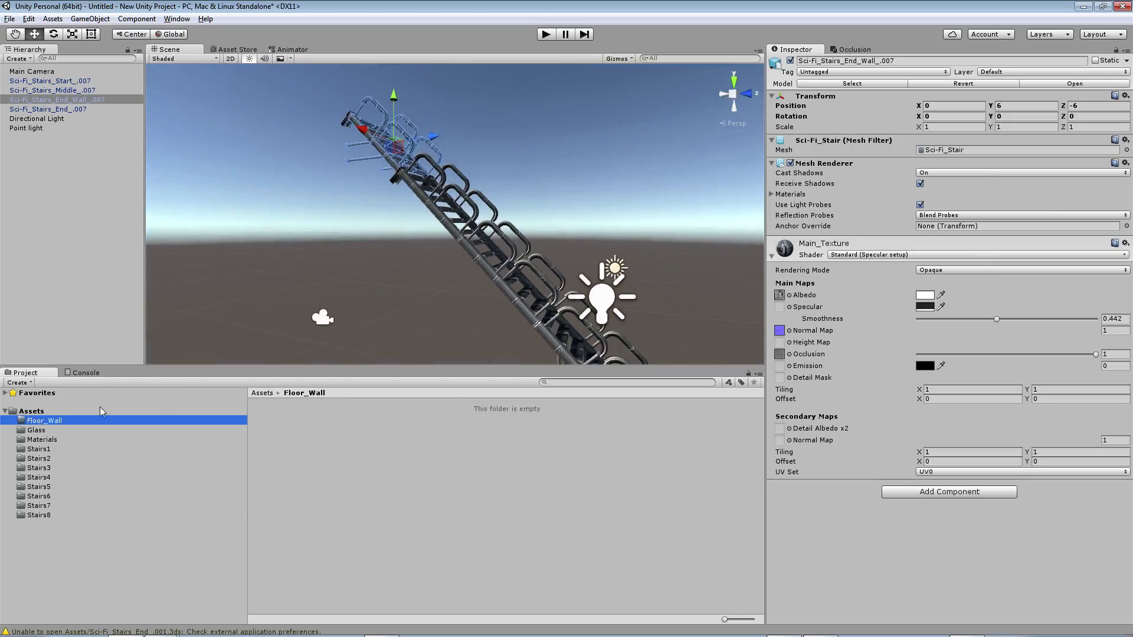
{"action": "left_click", "coordinate": [40, 435]}
{"action": "left_click", "coordinate": [47, 441]}
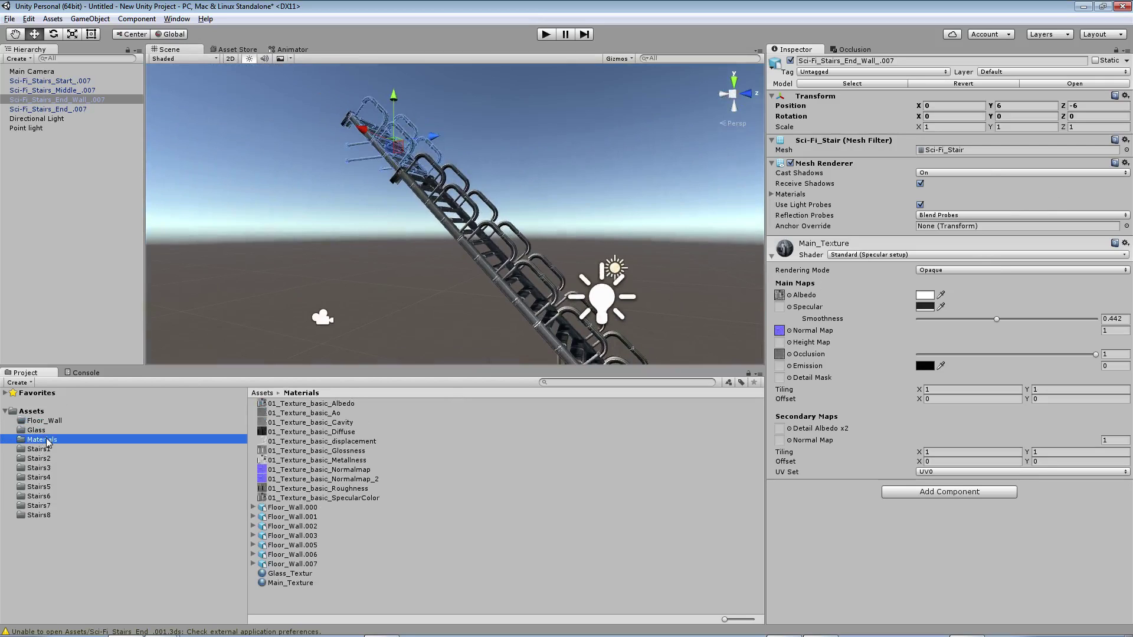
{"action": "left_click", "coordinate": [302, 572]}
{"action": "left_click", "coordinate": [302, 566]}
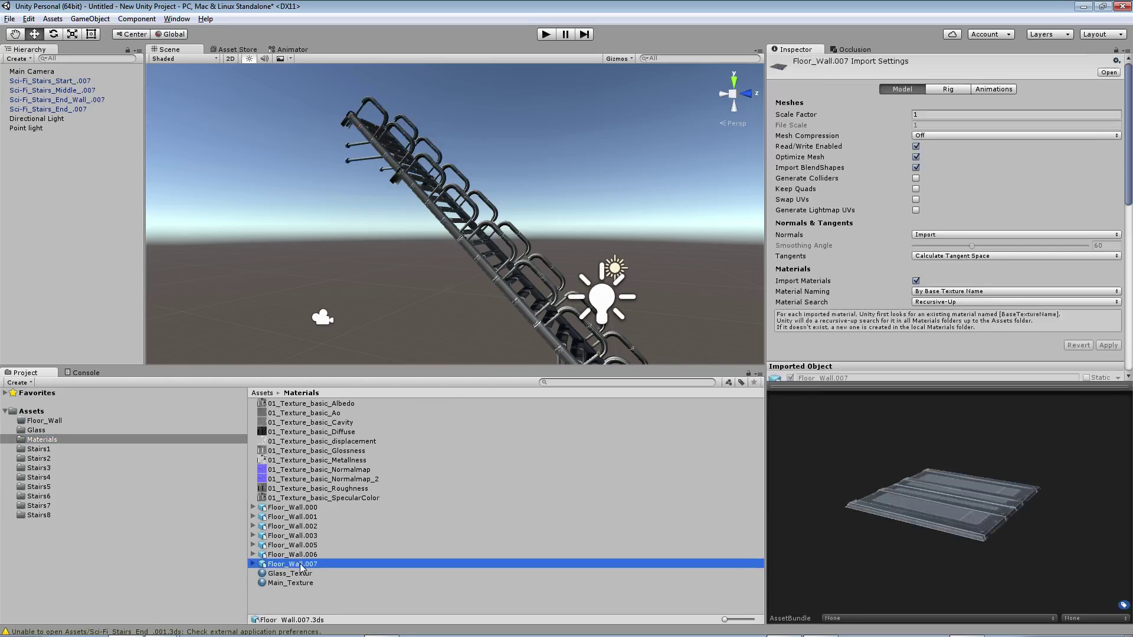
{"action": "left_click", "coordinate": [295, 509], "text": "shift"}
{"action": "left_click_drag", "start_coordinate": [298, 509], "coordinate": [58, 423]}
{"action": "left_click", "coordinate": [57, 423]}
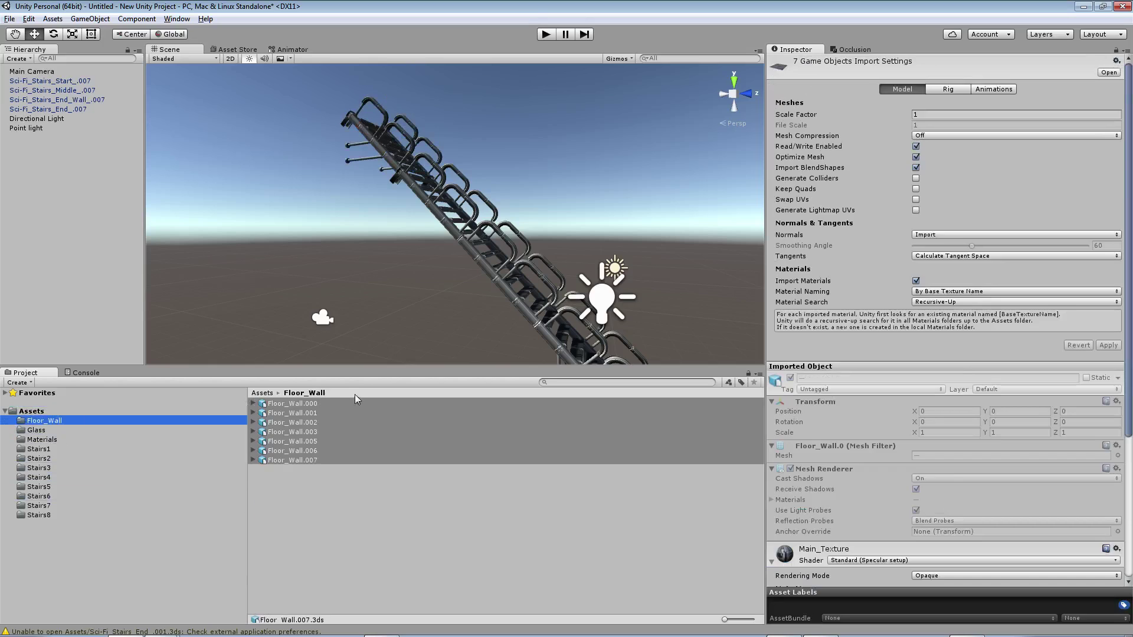
Drag Floor_Wall.000 into the Scene beside the staircase.
{"action": "left_click", "coordinate": [349, 494]}
{"action": "right_click_drag", "start_coordinate": [383, 265], "coordinate": [490, 279]}
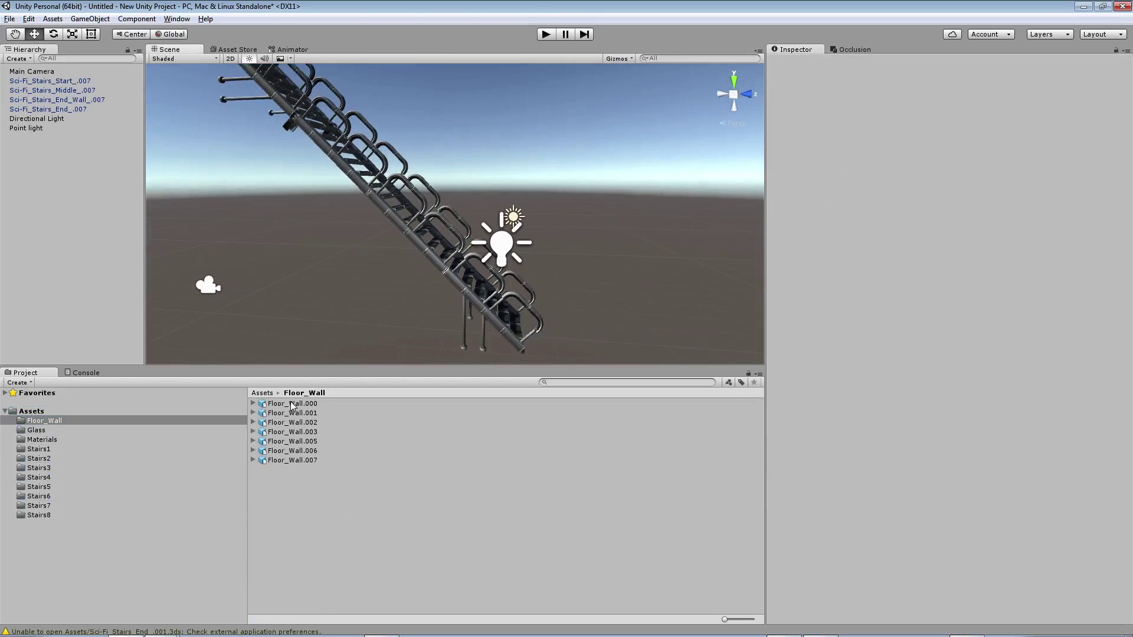
{"action": "left_click_drag", "start_coordinate": [292, 406], "coordinate": [307, 340]}
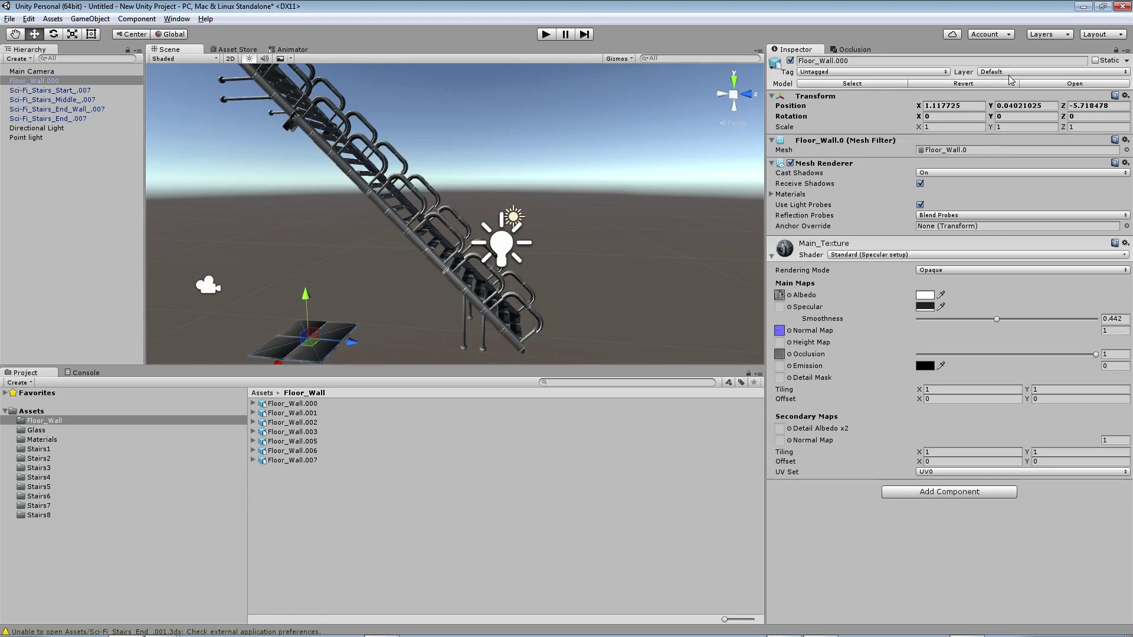
Reset Floor_Wall.000's position to 0, 0, 0.
{"action": "left_click", "coordinate": [969, 107]}
{"action": "type", "text": "1.0"}
{"action": "key", "text": "Return"}
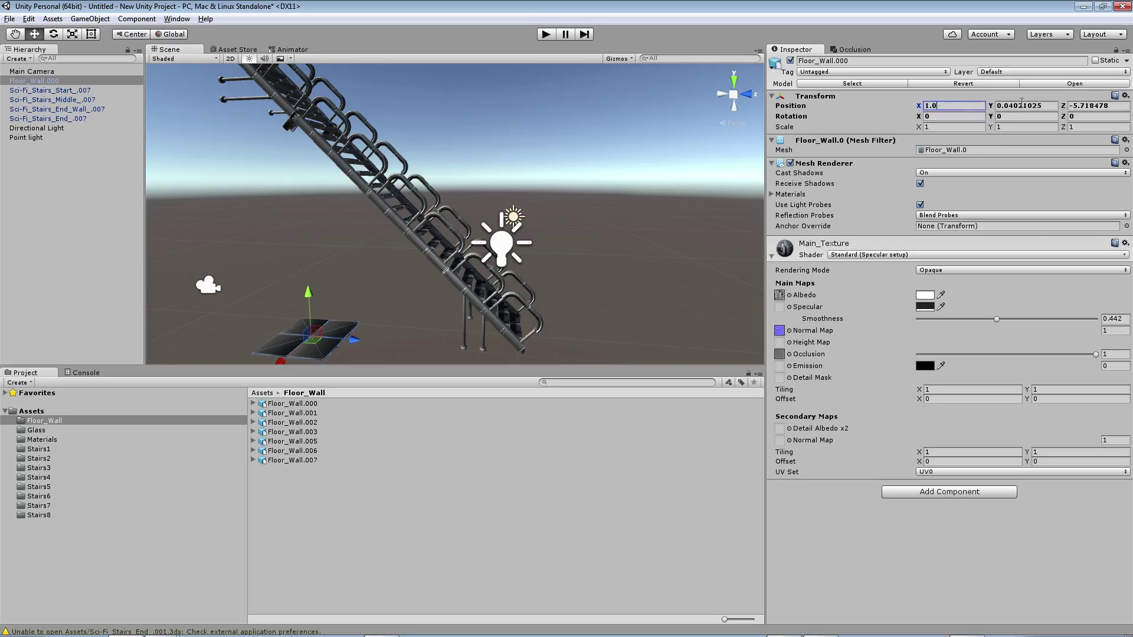
{"action": "type", "text": "0"}
{"action": "key", "text": "Tab"}
{"action": "type", "text": "0"}
{"action": "key", "text": "Tab"}
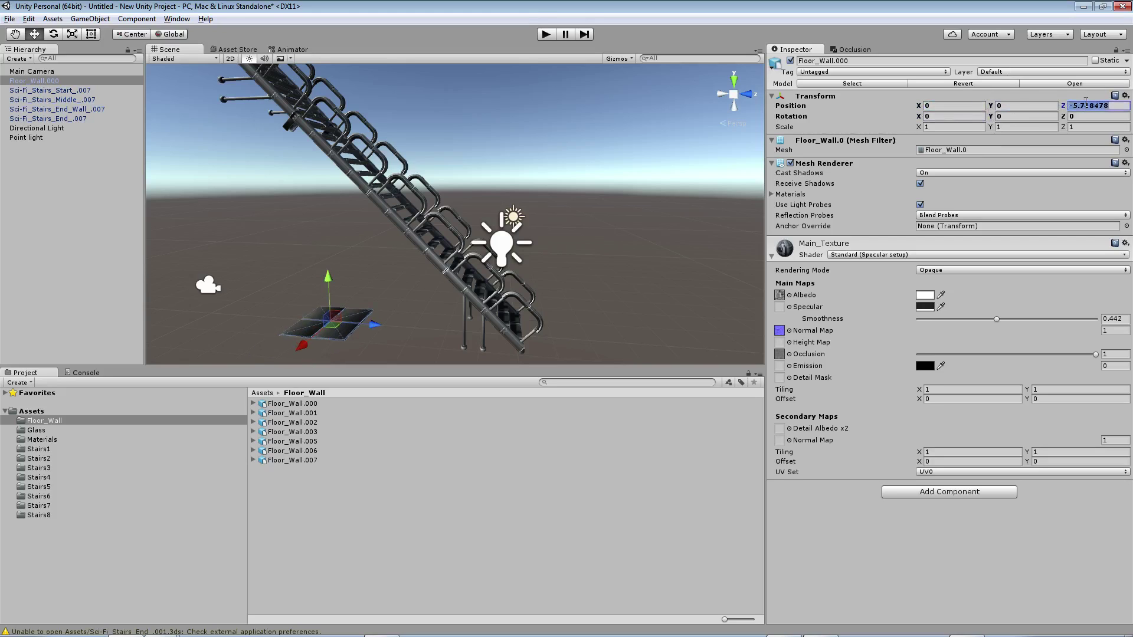
{"action": "type", "text": "0"}
Enlarge the Scene panel and duplicate the tile along Z at -2, -4, -6 and -8.
{"action": "left_click_drag", "start_coordinate": [639, 367], "coordinate": [640, 439]}
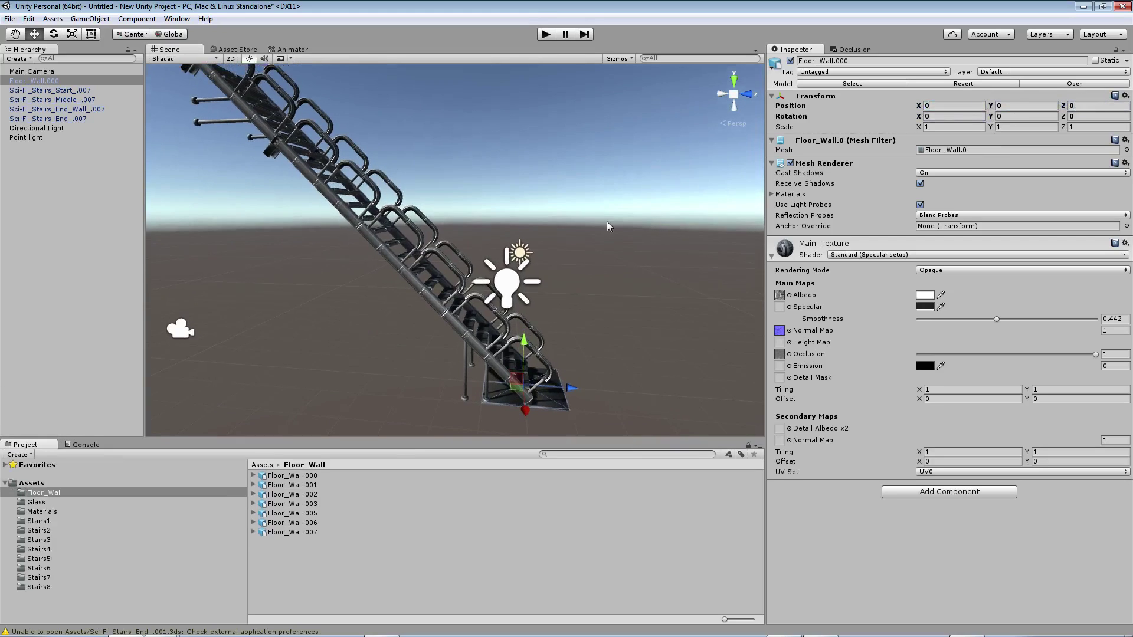
{"action": "left_click_drag", "start_coordinate": [564, 239], "coordinate": [686, 332], "text": "alt"}
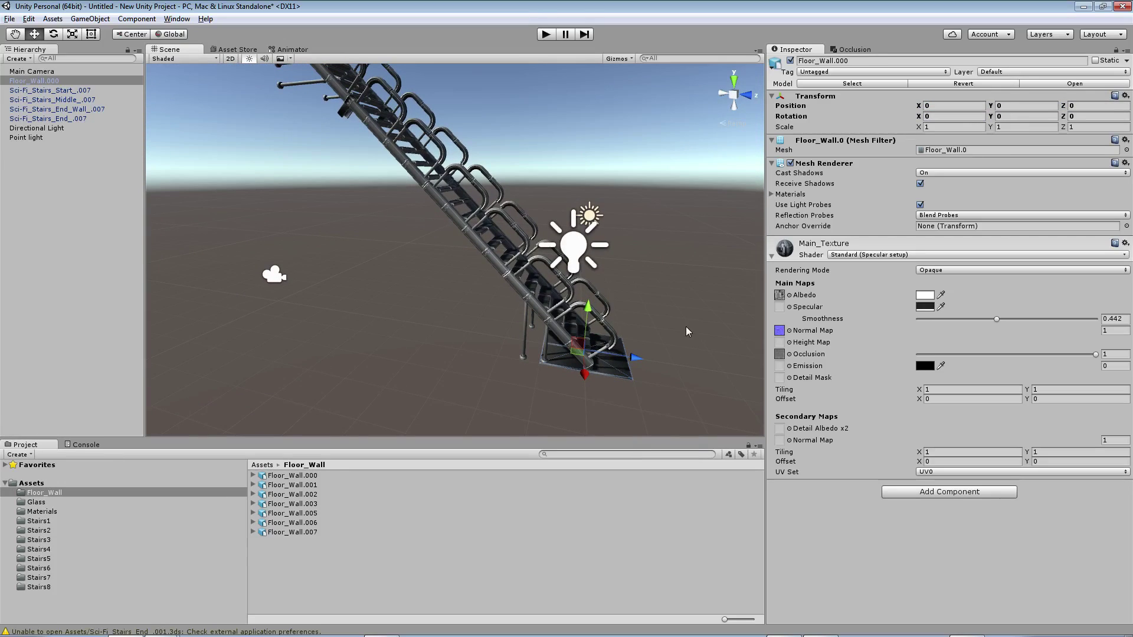
{"action": "key", "text": "ctrl+d"}
{"action": "mouse_move", "coordinate": [636, 357]}
{"action": "left_mouse_down", "text": "ctrl"}
{"action": "mouse_move", "coordinate": [560, 360]}
{"action": "mouse_move", "coordinate": [410, 332]}
{"action": "mouse_move", "coordinate": [512, 236]}
{"action": "left_mouse_up", "text": "ctrl"}
{"action": "key", "text": "ctrl+d"}
{"action": "key", "text": "ctrl+d"}
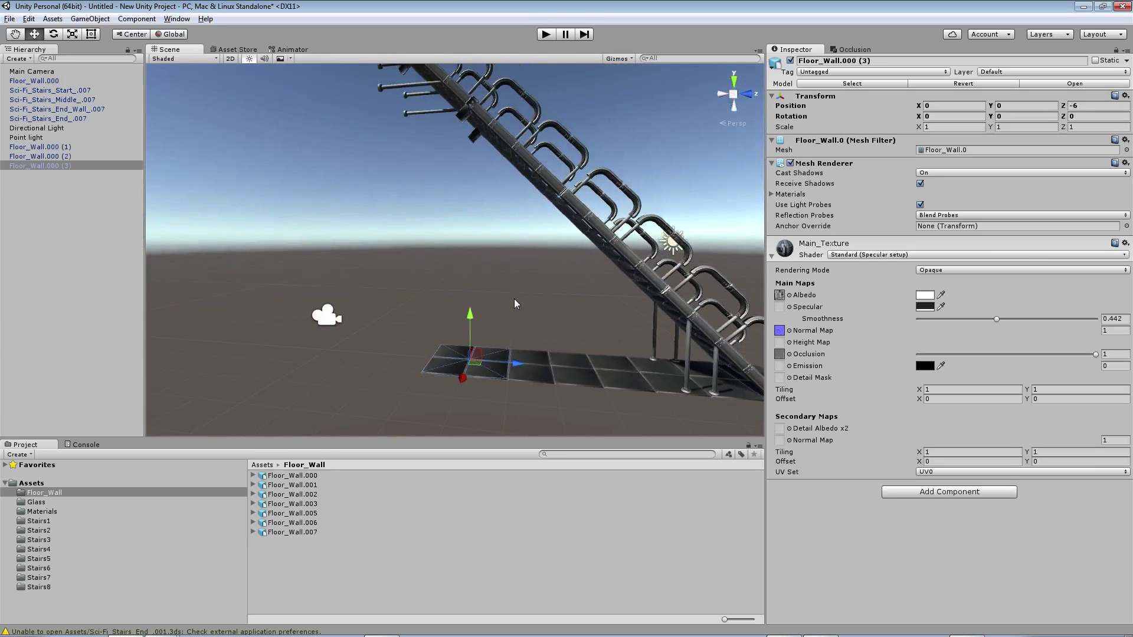
{"action": "key", "text": "ctrl+d"}
Rotate the new tile 90° on X and stand it as a wall panel at Z -7, Y 1.
{"action": "left_click_drag", "start_coordinate": [518, 364], "coordinate": [439, 358], "text": "ctrl"}
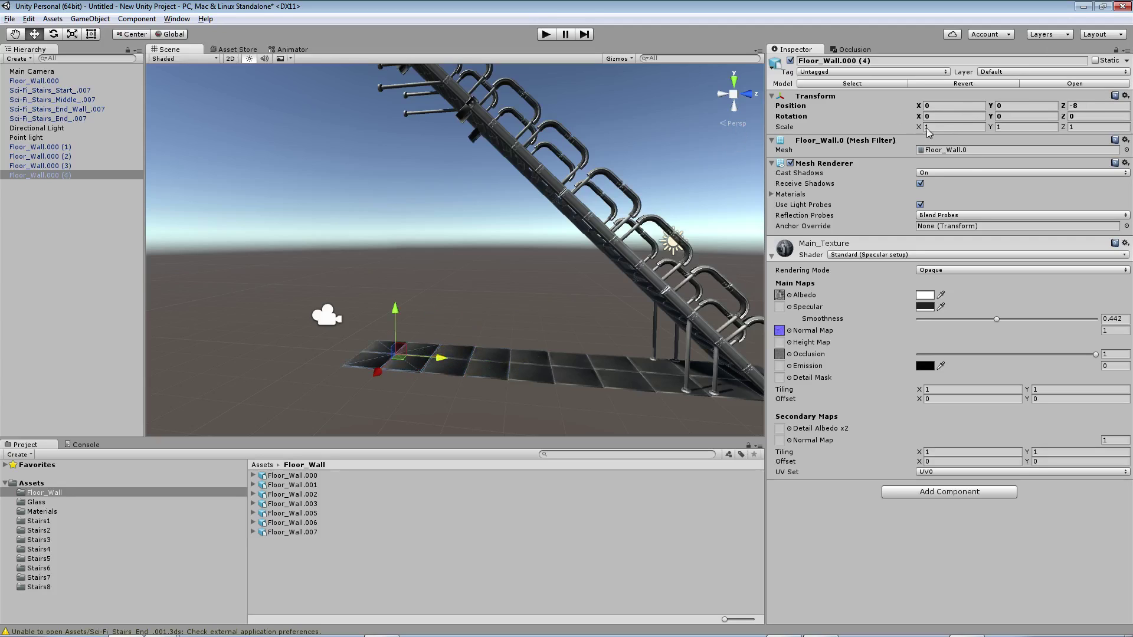
{"action": "left_click", "coordinate": [935, 127]}
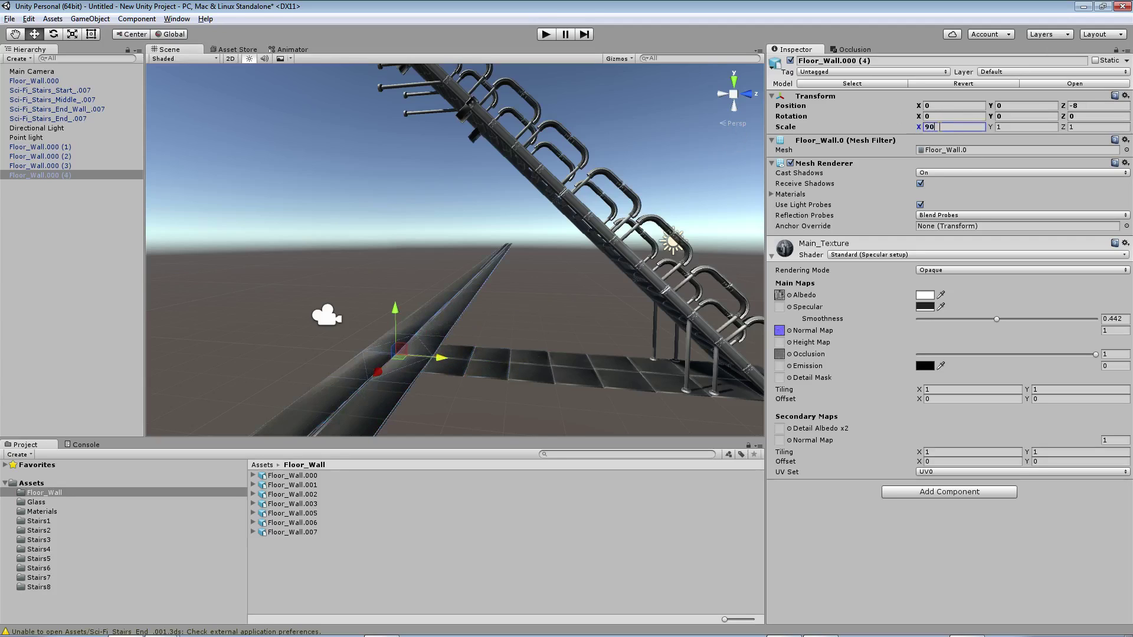
{"action": "left_click", "coordinate": [950, 116]}
{"action": "type", "text": "90"}
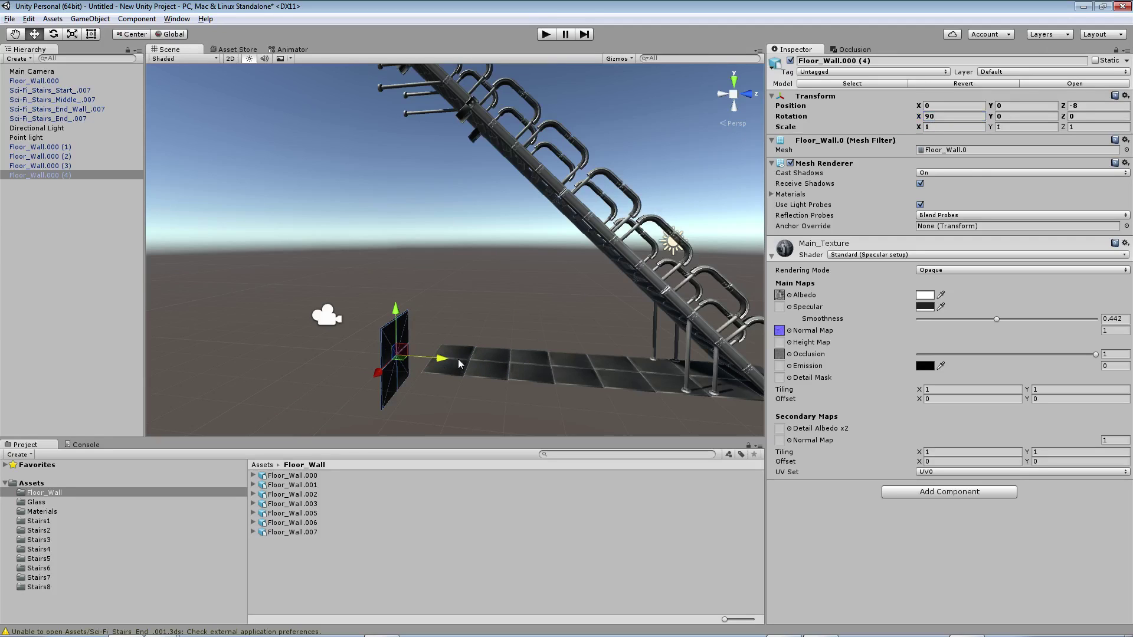
{"action": "left_click_drag", "start_coordinate": [444, 356], "coordinate": [477, 361], "text": "ctrl"}
{"action": "left_click_drag", "start_coordinate": [433, 316], "coordinate": [429, 197], "text": "ctrl"}
Duplicate the wall panel and select the lower panel, Floor_Wall.000 (4).
{"action": "key", "text": "ctrl+d"}
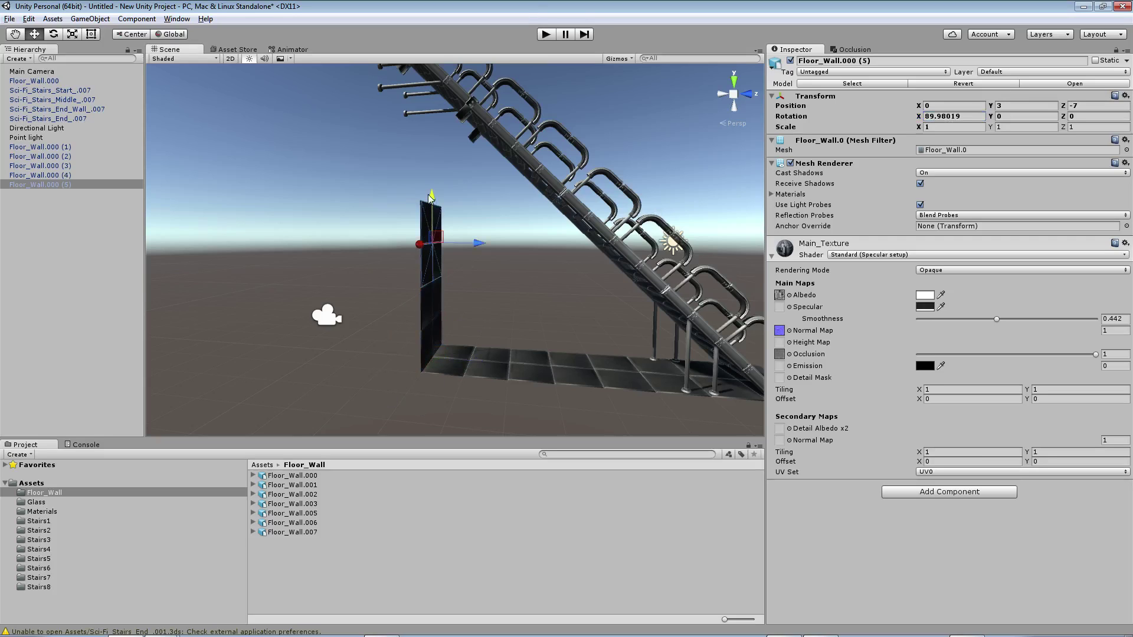
{"action": "left_click_drag", "start_coordinate": [514, 246], "coordinate": [527, 271], "text": "alt"}
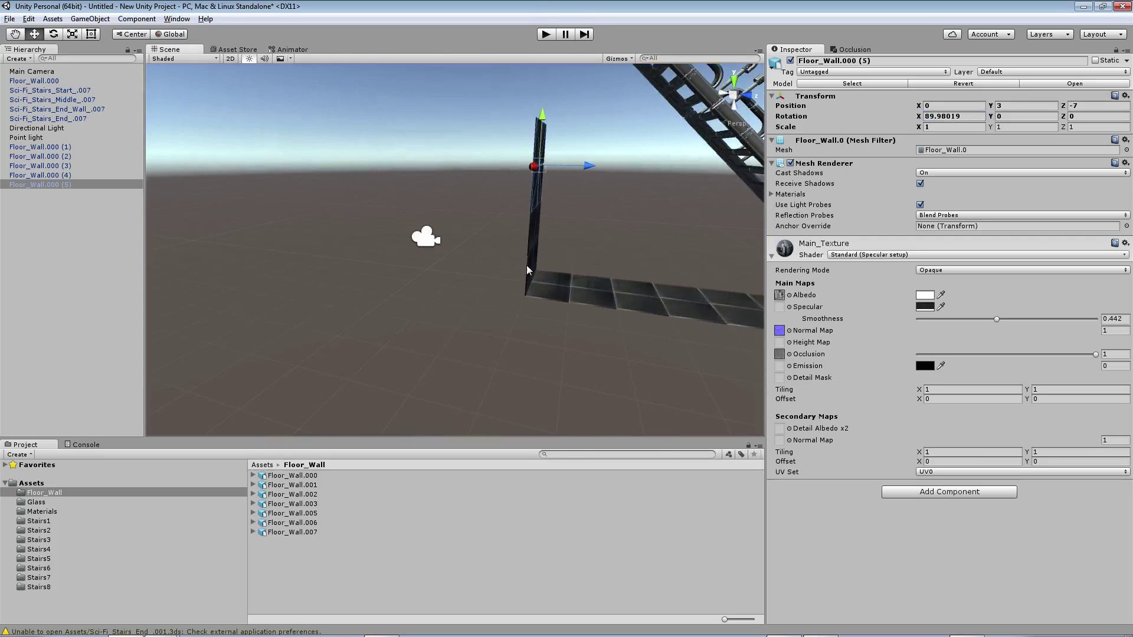
{"action": "left_click", "coordinate": [521, 234]}
{"action": "left_click", "coordinate": [533, 231]}
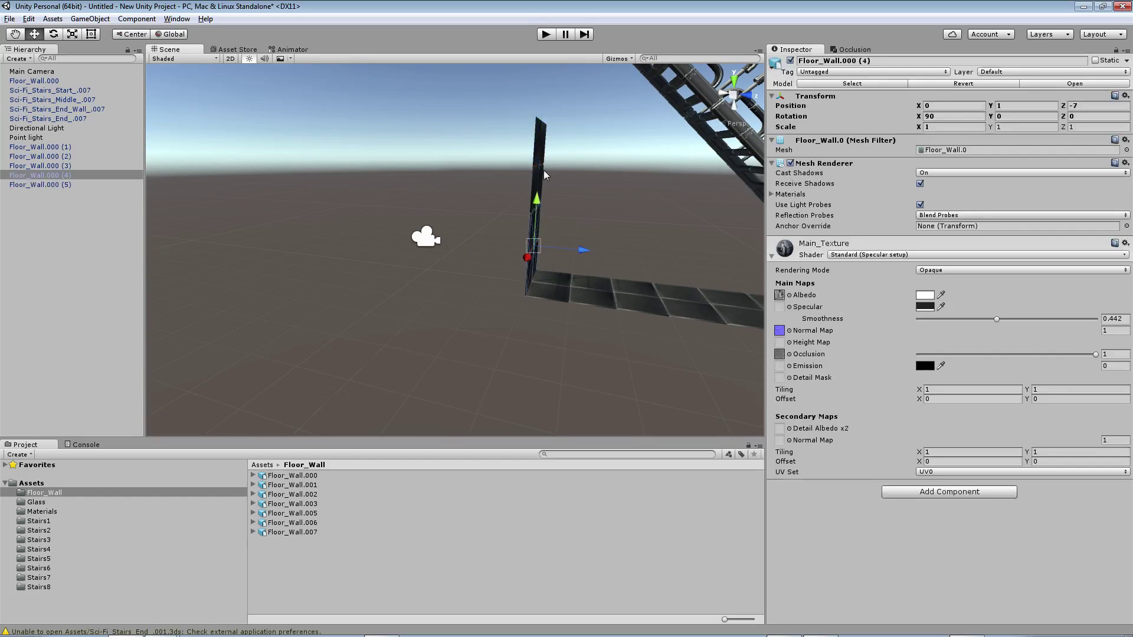
{"action": "left_click", "coordinate": [543, 170]}
{"action": "left_click", "coordinate": [570, 289]}
{"action": "left_click_drag", "start_coordinate": [581, 191], "coordinate": [508, 311]}
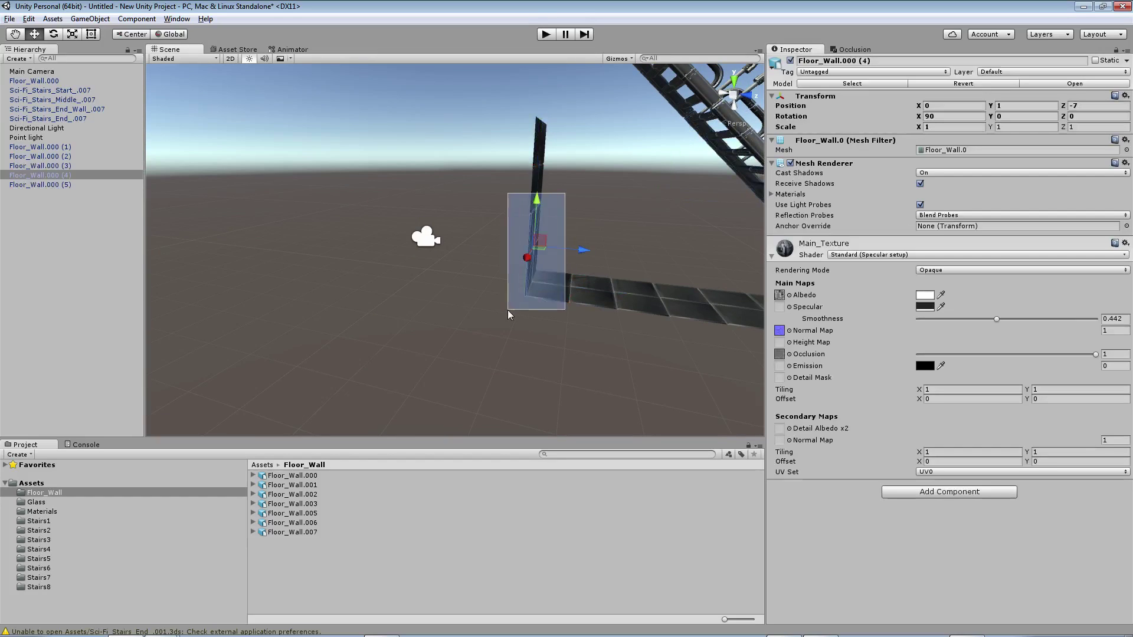
Shift the lower wall panel along X and stack the upper panel above it.
{"action": "left_click_drag", "start_coordinate": [560, 257], "coordinate": [507, 246]}
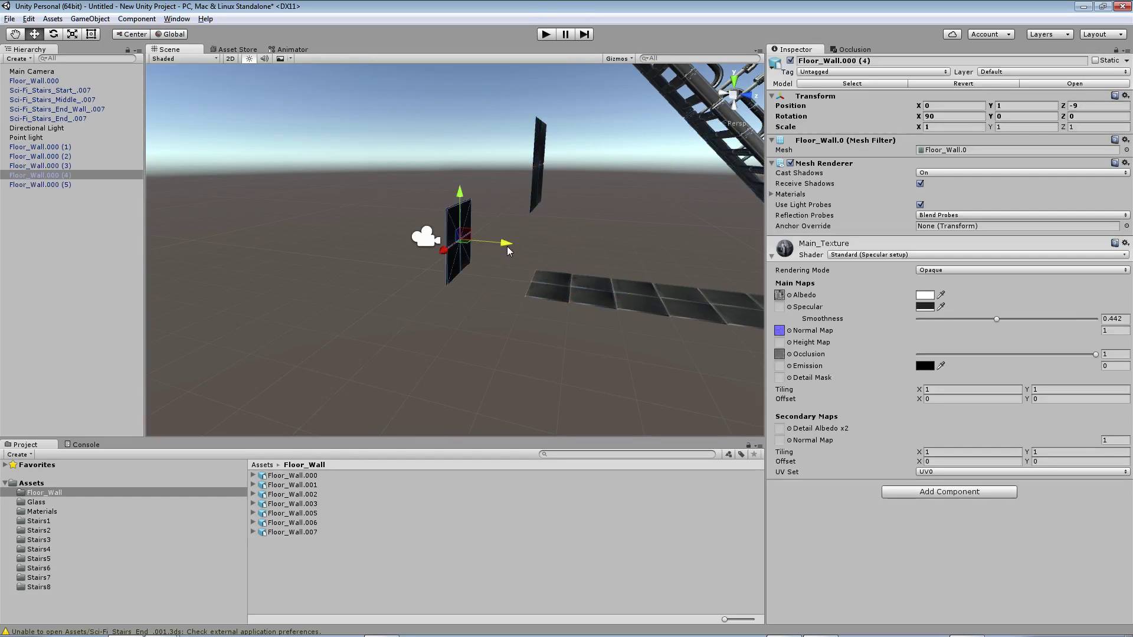
{"action": "left_click", "coordinate": [545, 269]}
{"action": "left_click", "coordinate": [526, 172]}
{"action": "left_click", "coordinate": [539, 171]}
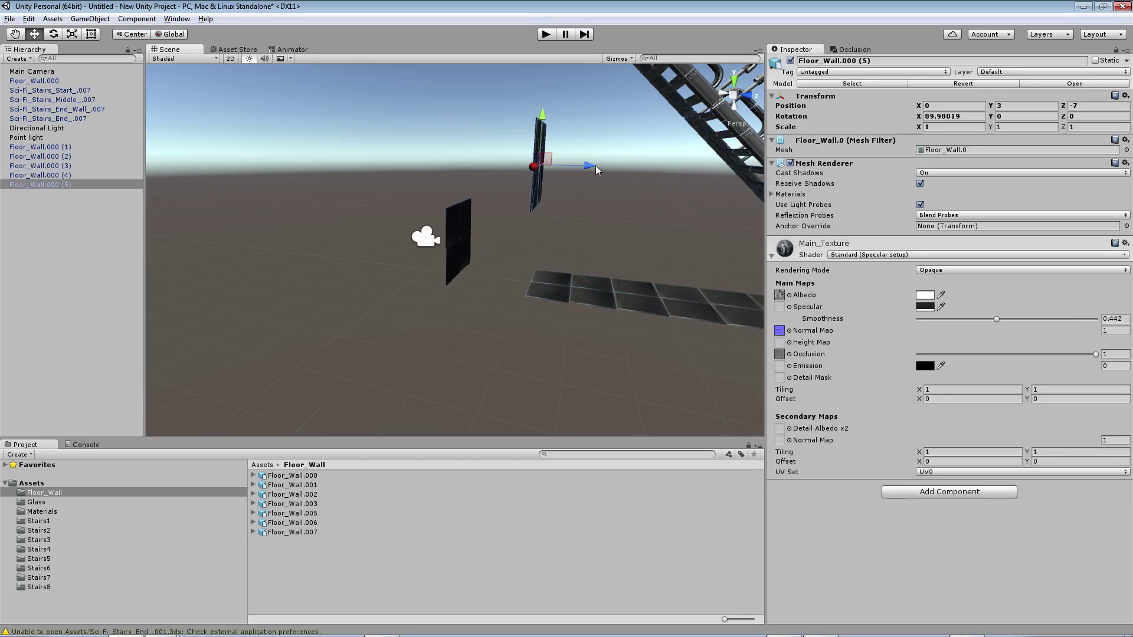
{"action": "left_click_drag", "start_coordinate": [546, 176], "coordinate": [518, 169]}
{"action": "left_click", "coordinate": [555, 230]}
Duplicate floor tile Floor_Wall.000 (3) and move the copy to Z -8.
{"action": "left_click", "coordinate": [580, 291]}
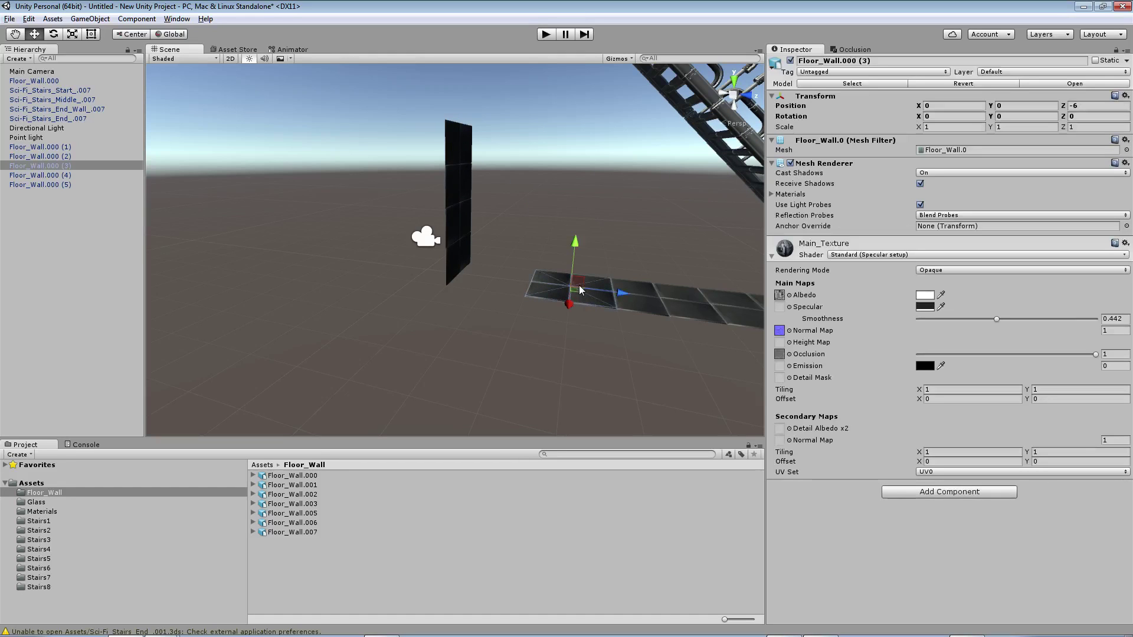
{"action": "key", "text": "ctrl+d"}
{"action": "left_click_drag", "start_coordinate": [624, 291], "coordinate": [558, 284]}
{"action": "mouse_move", "coordinate": [578, 226]}
{"action": "left_mouse_down", "text": "alt"}
{"action": "mouse_move", "coordinate": [575, 112]}
{"action": "mouse_move", "coordinate": [667, 298]}
{"action": "left_mouse_up", "text": "alt"}
Select all floor tiles, corner pieces and the wall panel, and shift them left together.
{"action": "left_click", "coordinate": [660, 292]}
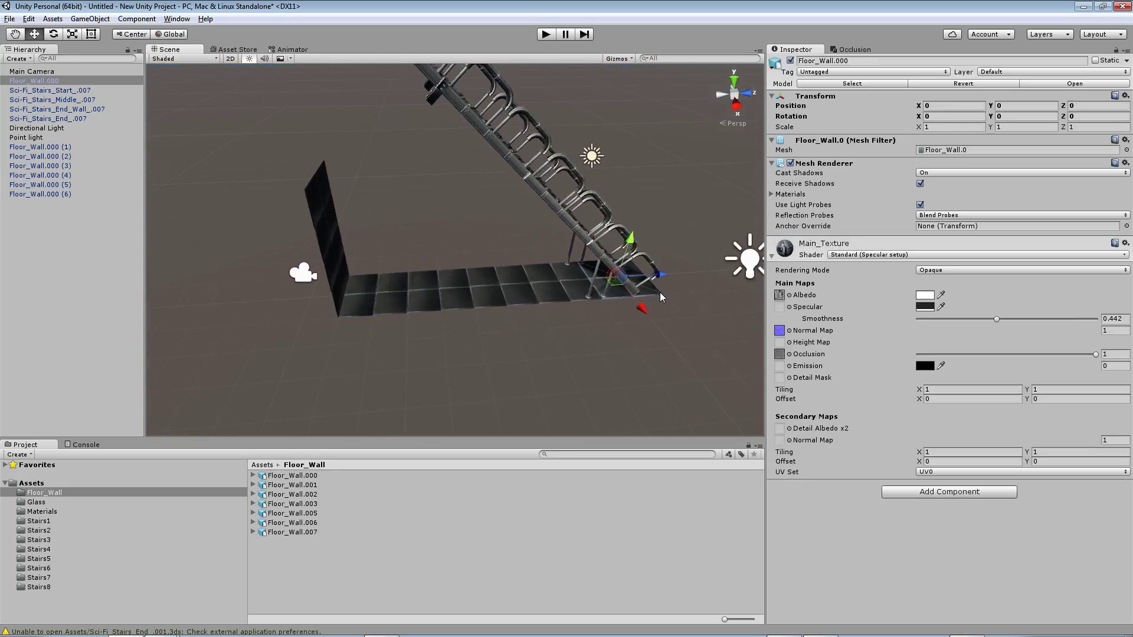
{"action": "left_click", "coordinate": [569, 296], "text": "shift"}
{"action": "left_click", "coordinate": [498, 301], "text": "shift"}
{"action": "left_click", "coordinate": [469, 302], "text": "shift"}
{"action": "left_click", "coordinate": [399, 302], "text": "shift"}
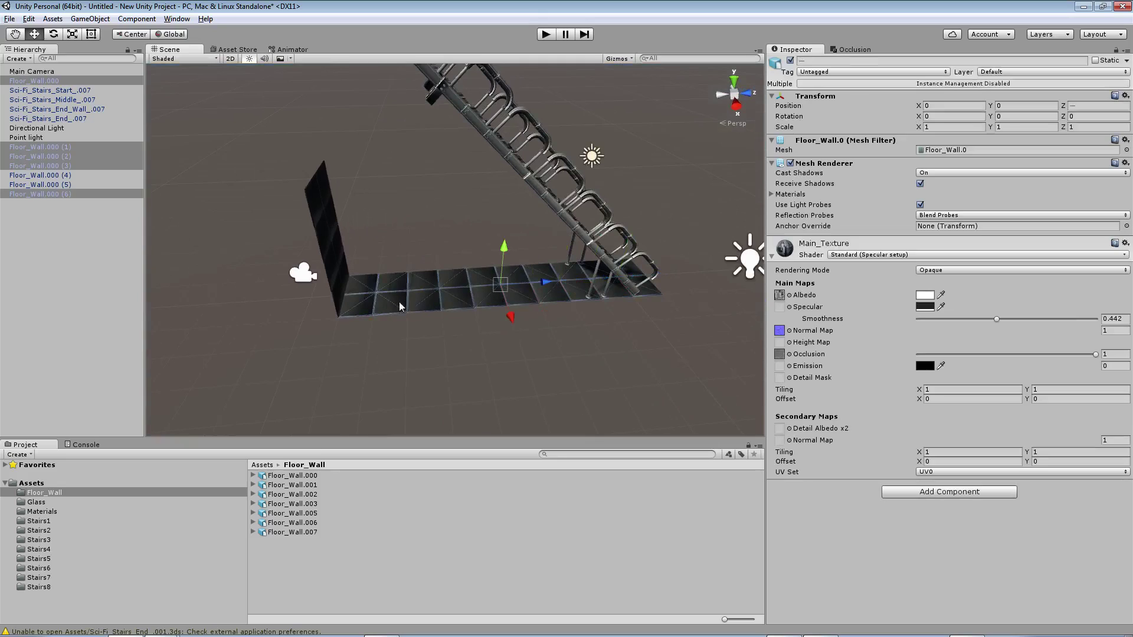
{"action": "left_click", "coordinate": [335, 258], "text": "shift"}
{"action": "left_click", "coordinate": [334, 217], "text": "shift"}
{"action": "left_click_drag", "start_coordinate": [554, 237], "coordinate": [523, 236]}
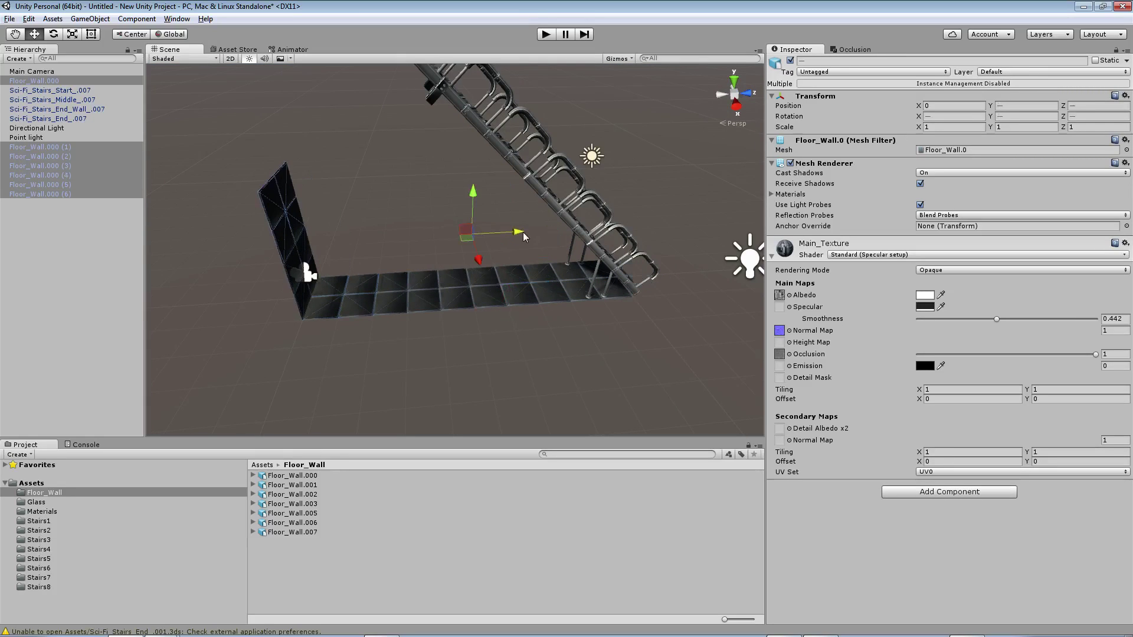
Delete the extra floor tile Floor_Wall.000 (6).
{"action": "left_click", "coordinate": [362, 289]}
{"action": "key", "text": "x"}
{"action": "key", "text": "Delete"}
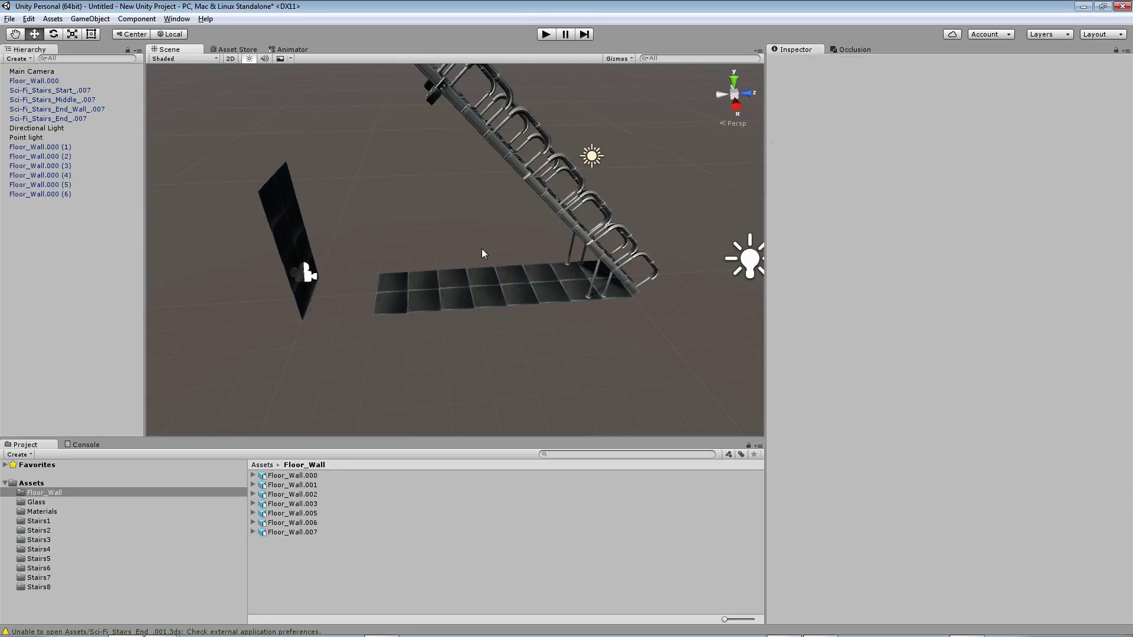
Move both wall panels right to meet the floor.
{"action": "left_click", "coordinate": [301, 270]}
{"action": "left_click", "coordinate": [293, 205]}
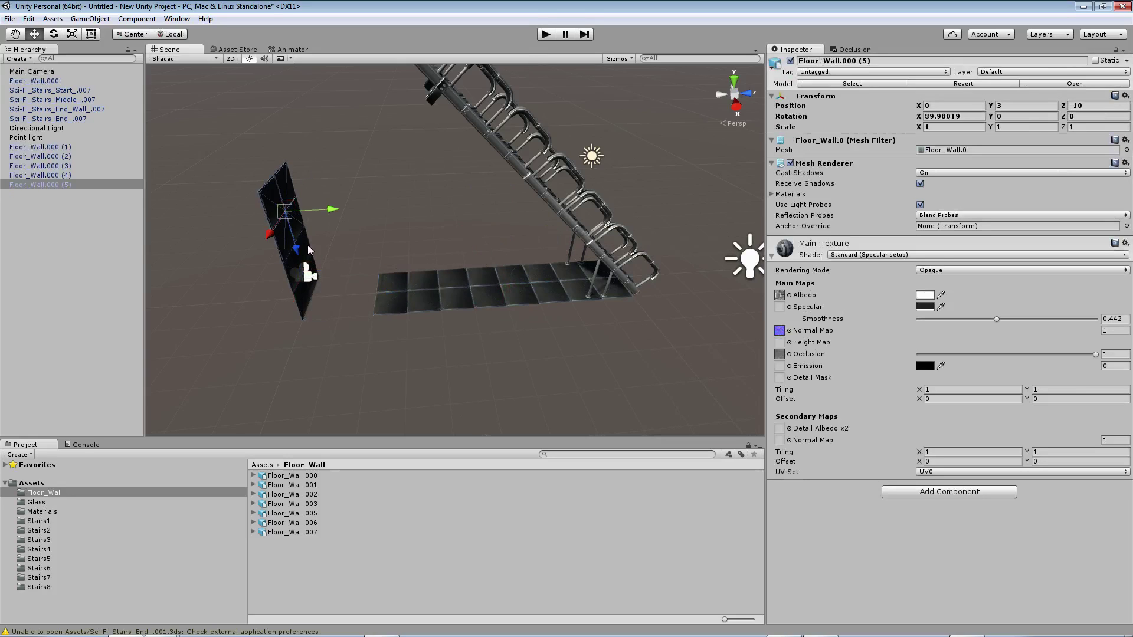
{"action": "left_click", "coordinate": [304, 261], "text": "shift"}
{"action": "left_click_drag", "start_coordinate": [336, 260], "coordinate": [407, 236]}
{"action": "right_click_drag", "start_coordinate": [406, 236], "coordinate": [369, 296]}
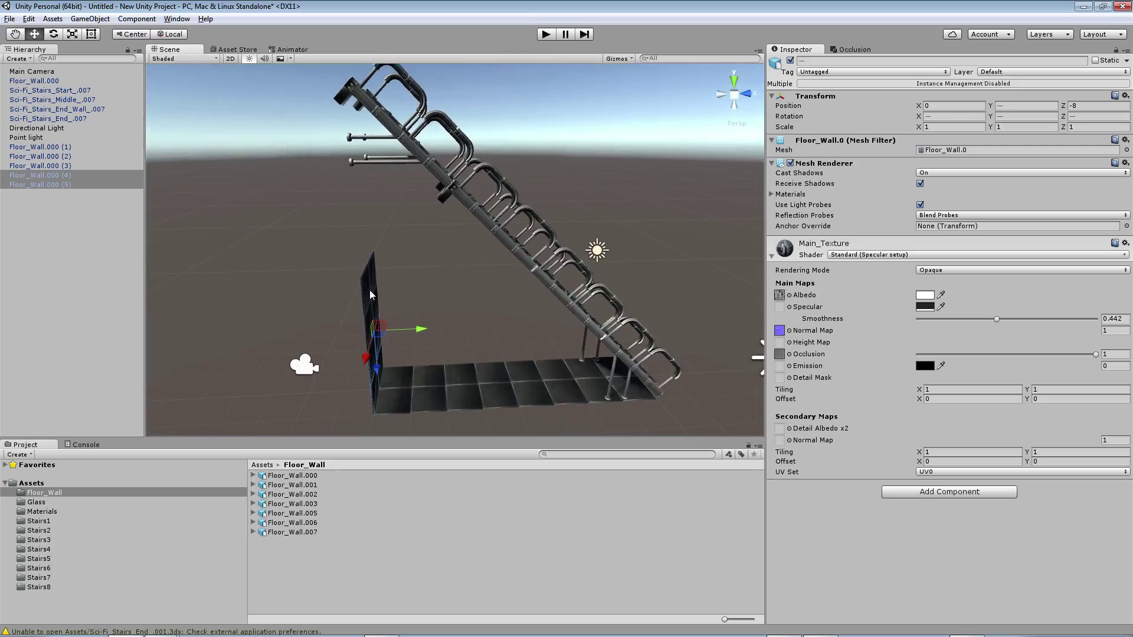
Duplicate the upper wall panel, raise the copy to height 5, and duplicate it again.
{"action": "left_click", "coordinate": [371, 292]}
{"action": "key", "text": "ctrl+d"}
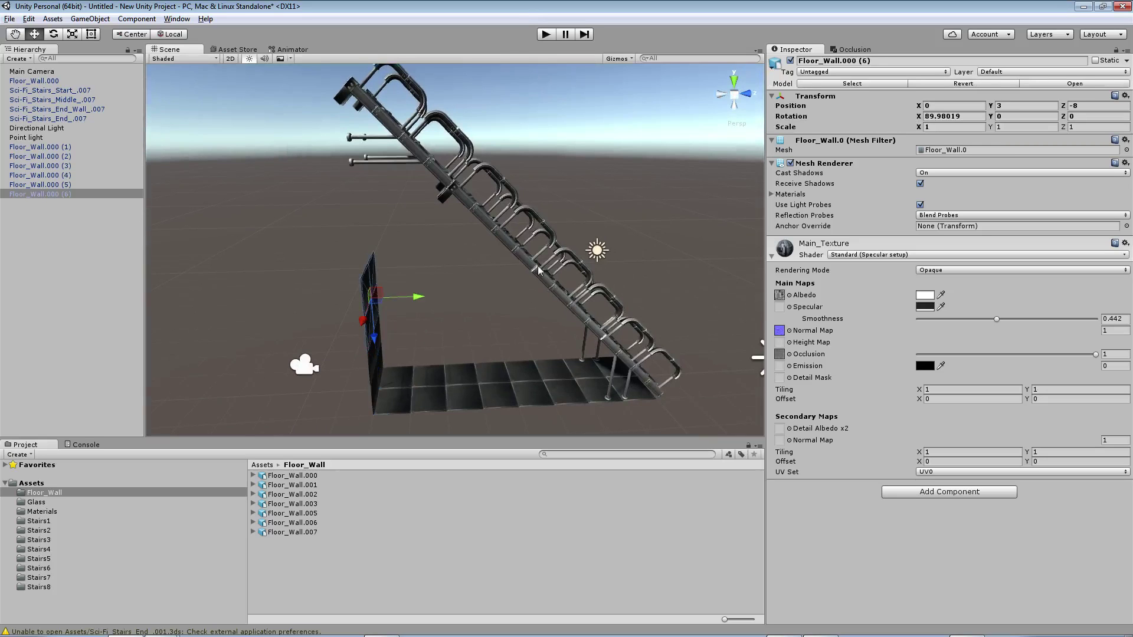
{"action": "right_click_drag", "start_coordinate": [538, 271], "coordinate": [398, 277]}
{"action": "left_click_drag", "start_coordinate": [398, 278], "coordinate": [396, 220]}
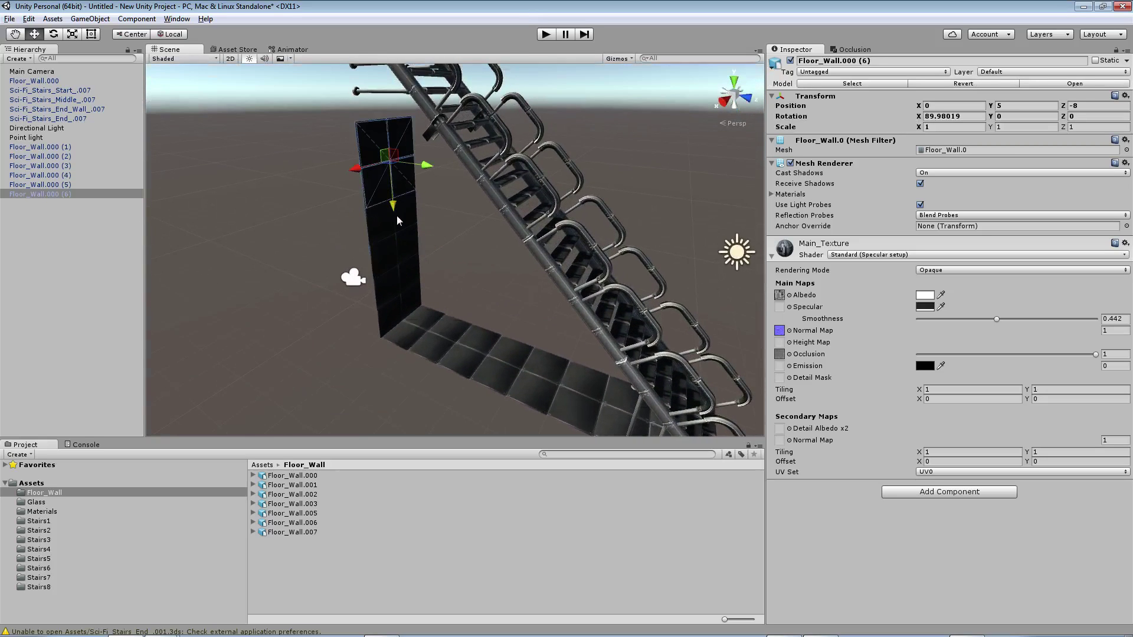
{"action": "key", "text": "ctrl+d"}
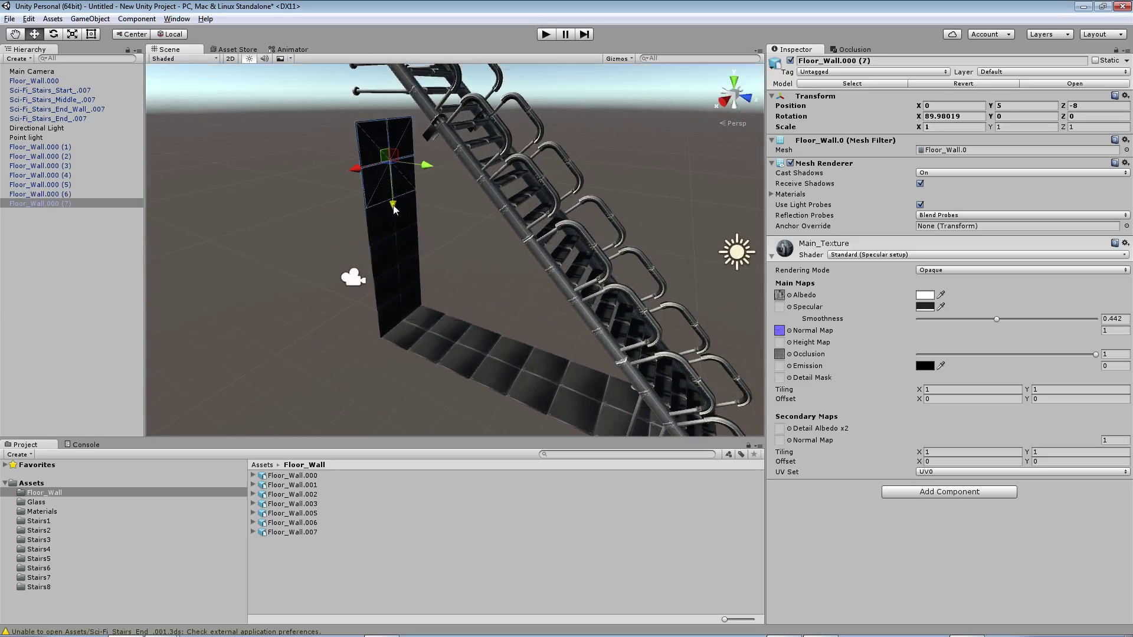
{"action": "right_click_drag", "start_coordinate": [389, 127], "coordinate": [420, 291]}
Duplicate a floor tile and slide the copy along Z to extend the floor by one tile.
{"action": "left_click", "coordinate": [420, 291]}
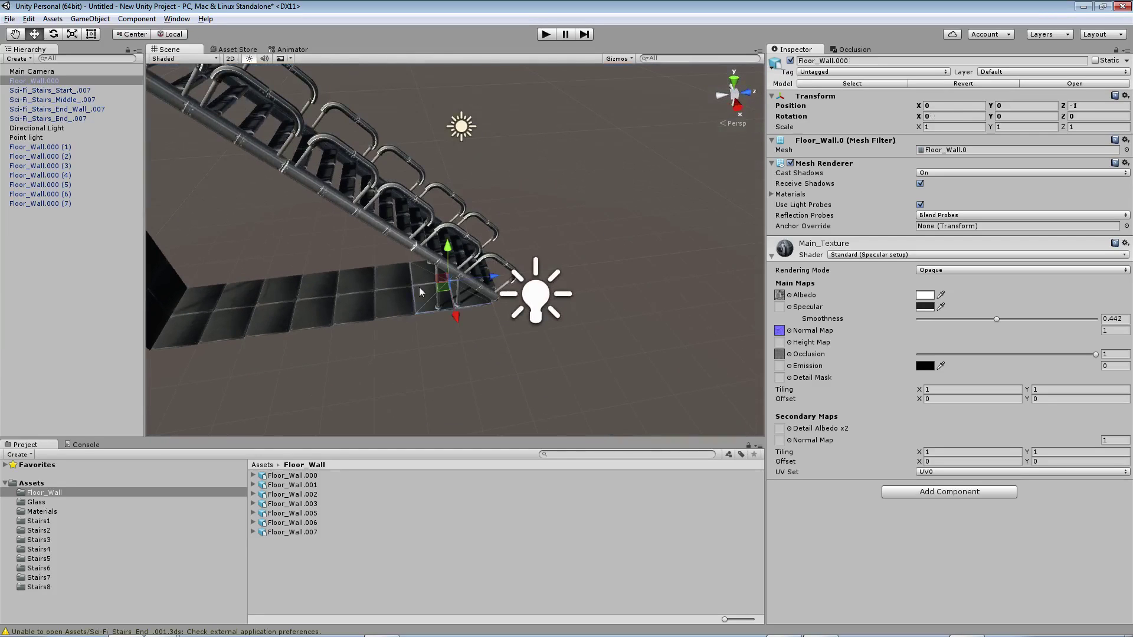
{"action": "key", "text": "ctrl+d"}
{"action": "left_click_drag", "start_coordinate": [500, 278], "coordinate": [519, 267]}
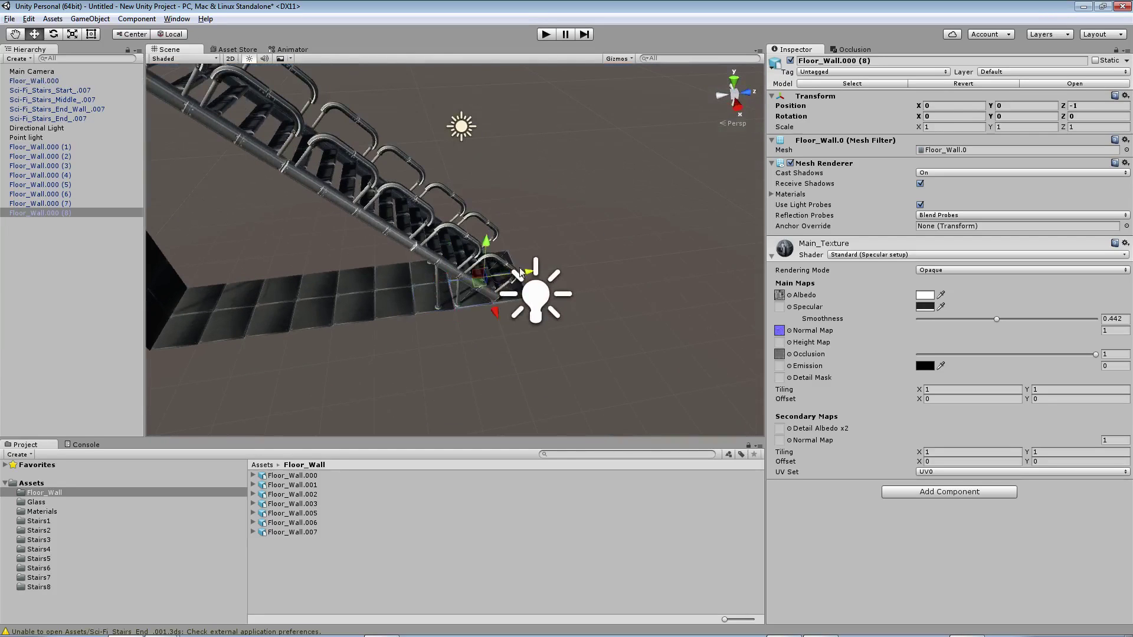
{"action": "mouse_move", "coordinate": [519, 267]}
{"action": "right_mouse_down"}
{"action": "mouse_move", "coordinate": [329, 165]}
{"action": "mouse_move", "coordinate": [443, 397]}
{"action": "right_mouse_up"}
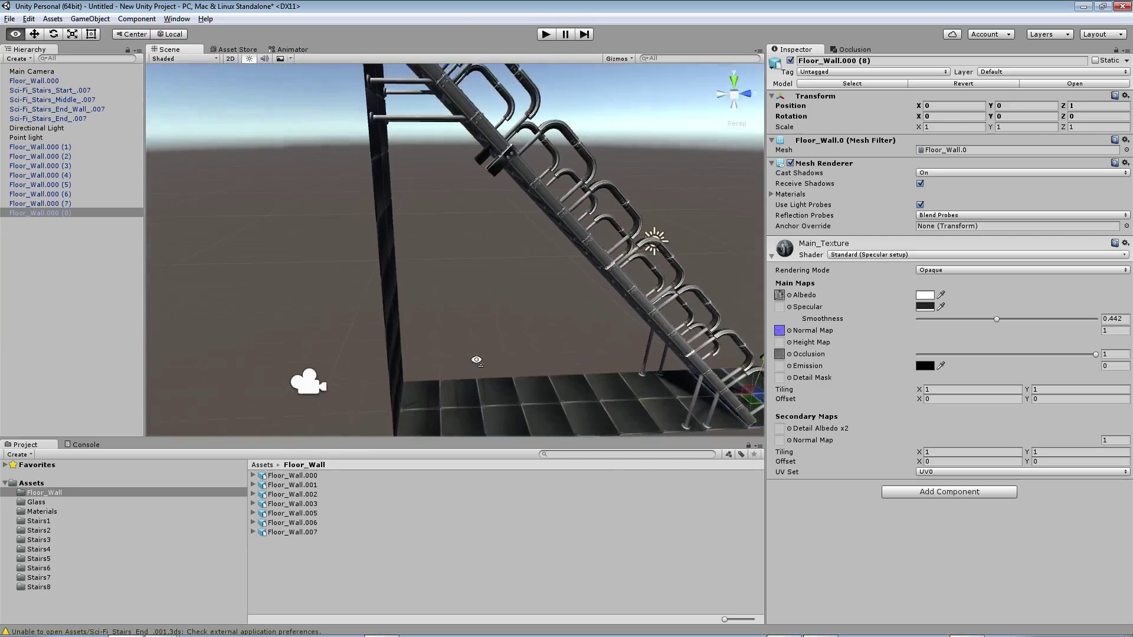
Copy another floor tile and place it at the stair top as a landing at Y 8, Z -9.
{"action": "left_click", "coordinate": [443, 397]}
{"action": "key", "text": "ctrl+d"}
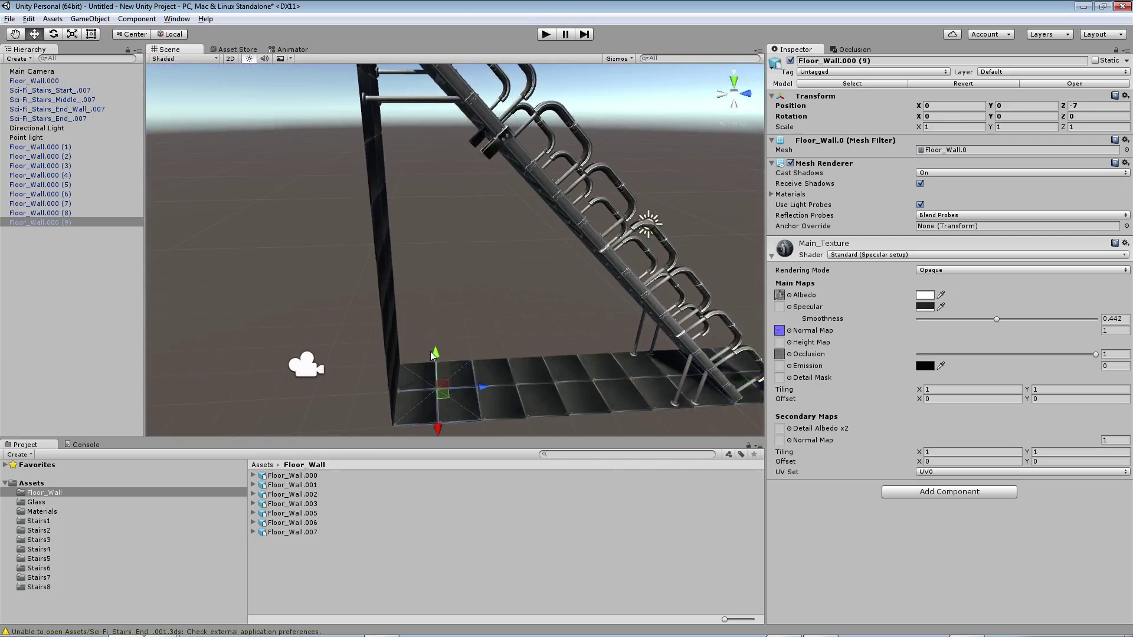
{"action": "left_click_drag", "start_coordinate": [435, 356], "coordinate": [438, 171]}
{"action": "right_click_drag", "start_coordinate": [438, 171], "coordinate": [513, 180]}
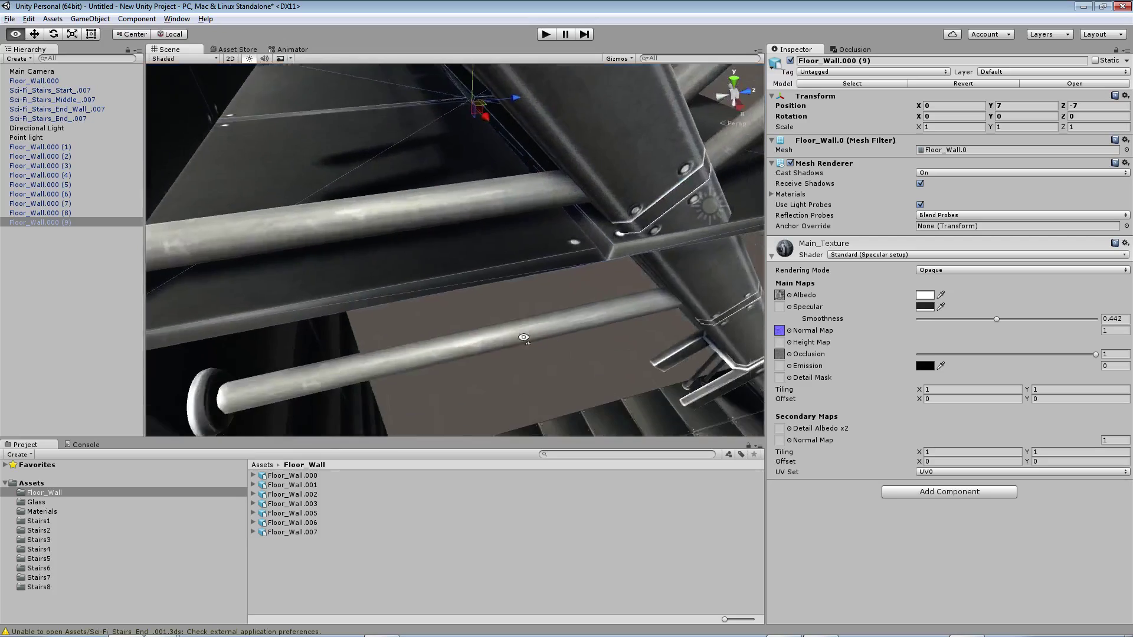
{"action": "left_click_drag", "start_coordinate": [487, 162], "coordinate": [450, 165]}
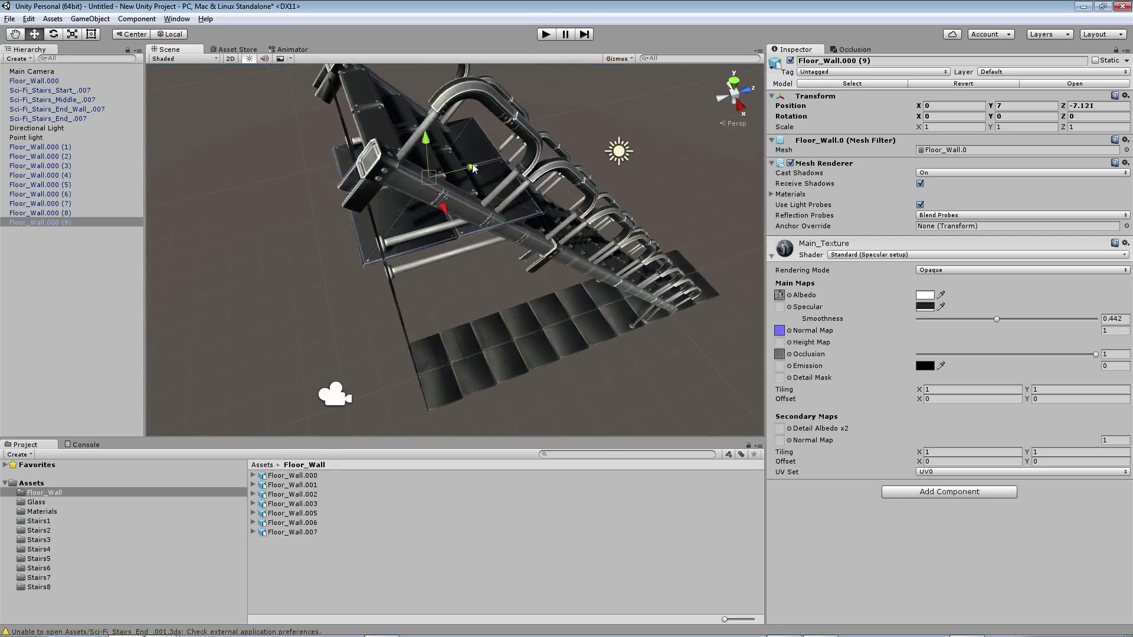
{"action": "key", "text": "ctrl+z"}
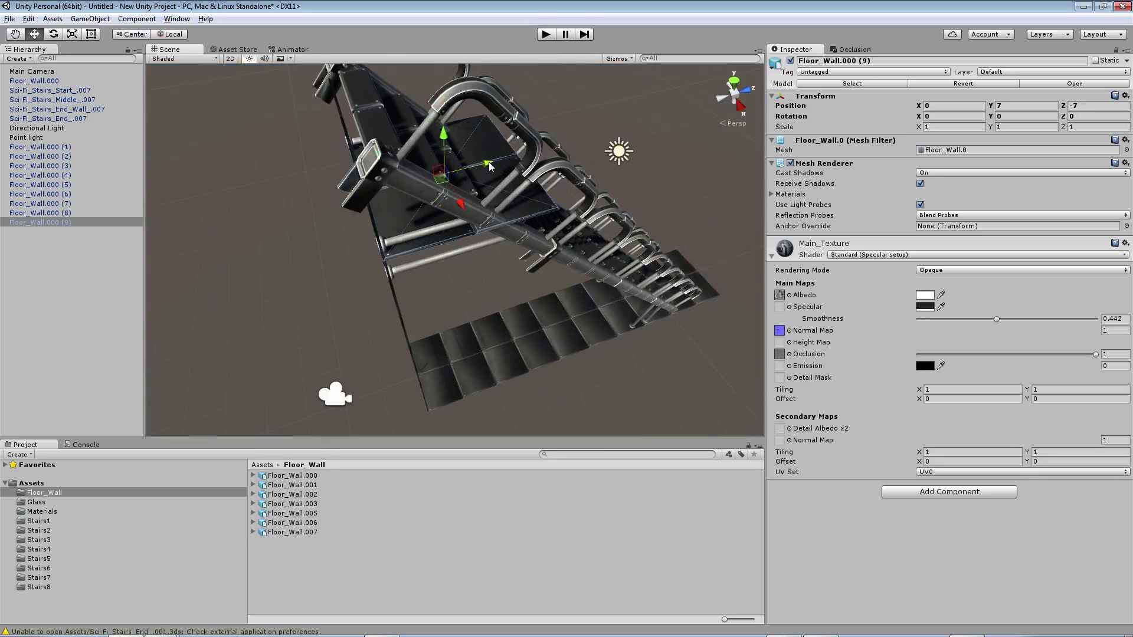
{"action": "left_click_drag", "start_coordinate": [489, 166], "coordinate": [222, 121]}
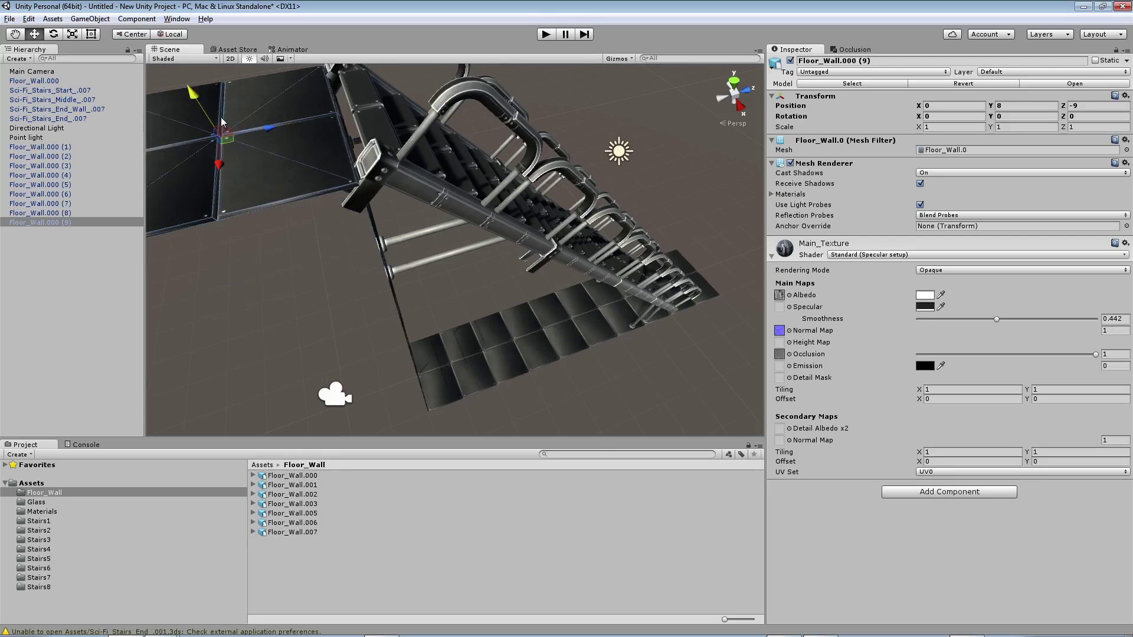
{"action": "right_click_drag", "start_coordinate": [222, 122], "coordinate": [570, 306]}
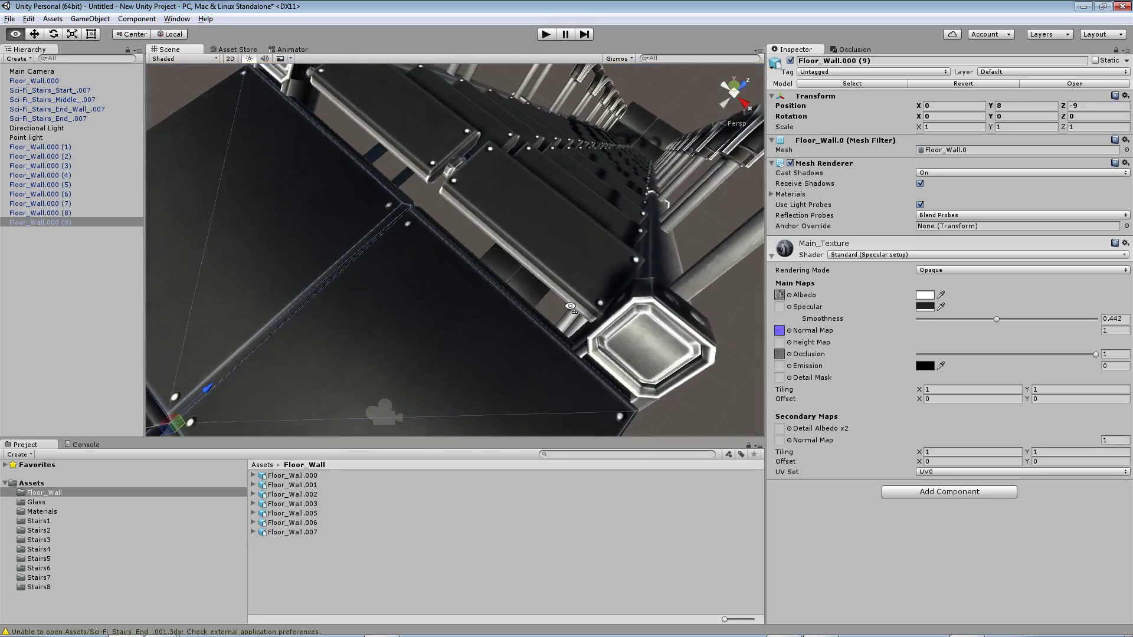
{"action": "mouse_move", "coordinate": [570, 307]}
{"action": "right_mouse_down"}
{"action": "mouse_move", "coordinate": [126, 232]}
{"action": "mouse_move", "coordinate": [329, 241]}
{"action": "mouse_move", "coordinate": [145, 59]}
{"action": "mouse_move", "coordinate": [33, 351]}
{"action": "right_mouse_up"}
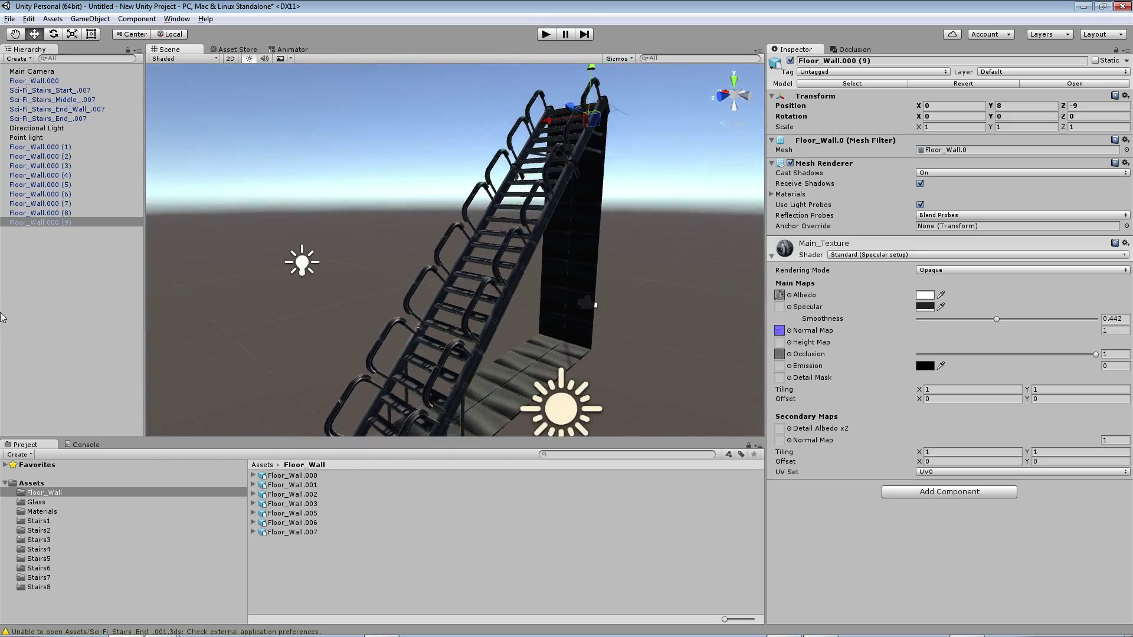
Drag the Glass_Start, Glass_Middle and Glass_End railing pieces from the Glass folder into the scene.
{"action": "left_click", "coordinate": [41, 500]}
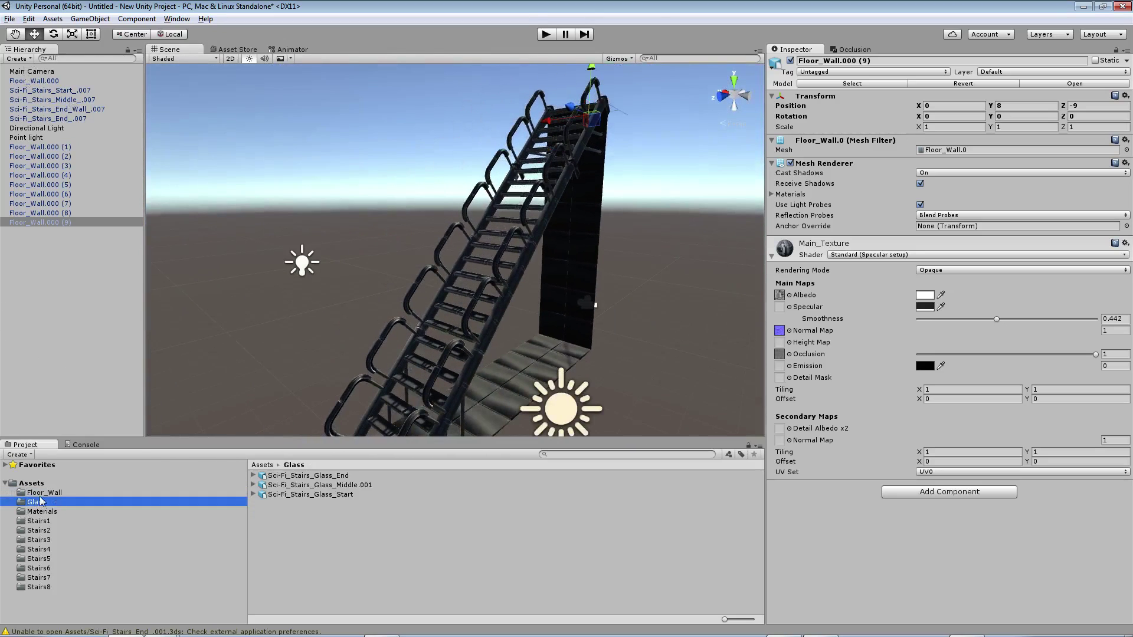
{"action": "left_click", "coordinate": [263, 487]}
{"action": "left_click", "coordinate": [312, 494]}
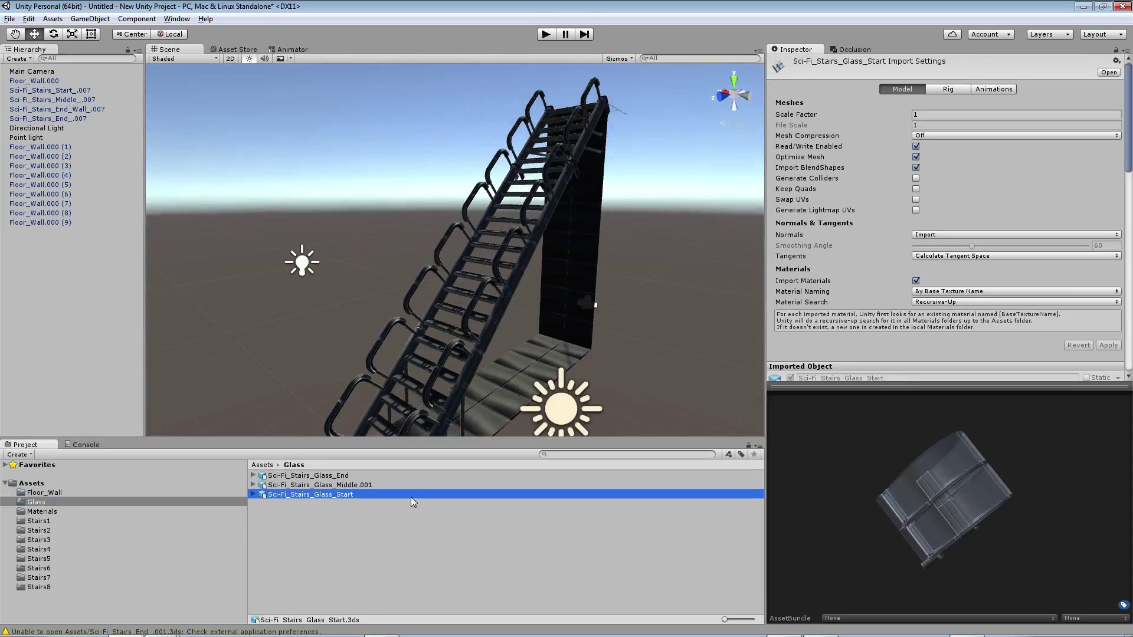
{"action": "left_click_drag", "start_coordinate": [290, 493], "coordinate": [262, 354]}
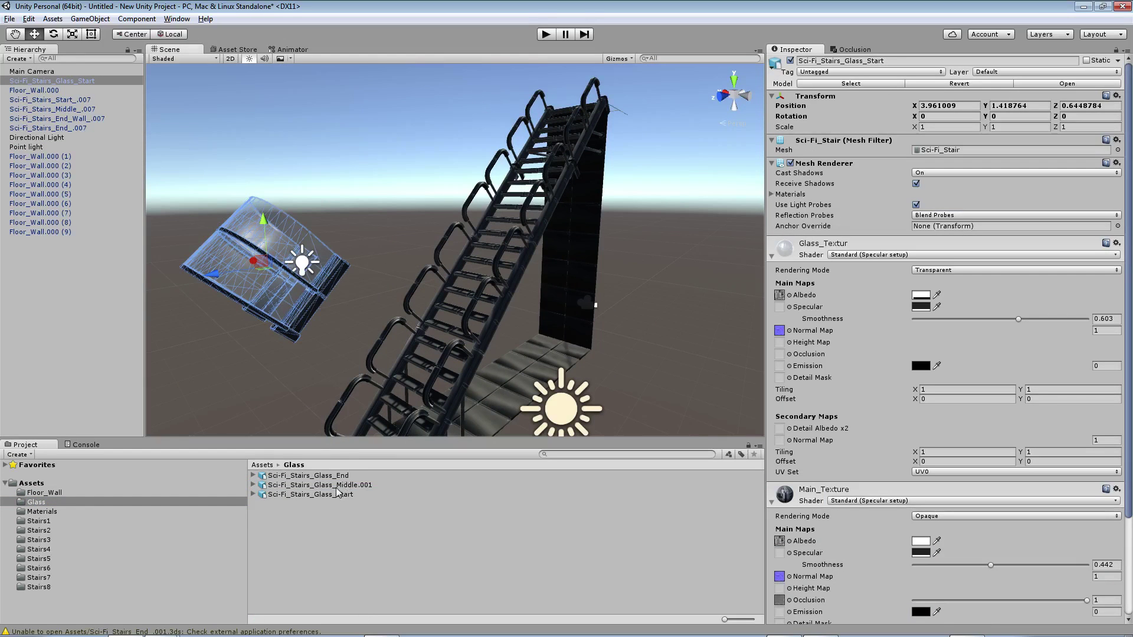
{"action": "left_click_drag", "start_coordinate": [336, 487], "coordinate": [377, 349]}
{"action": "left_click_drag", "start_coordinate": [319, 475], "coordinate": [236, 136]}
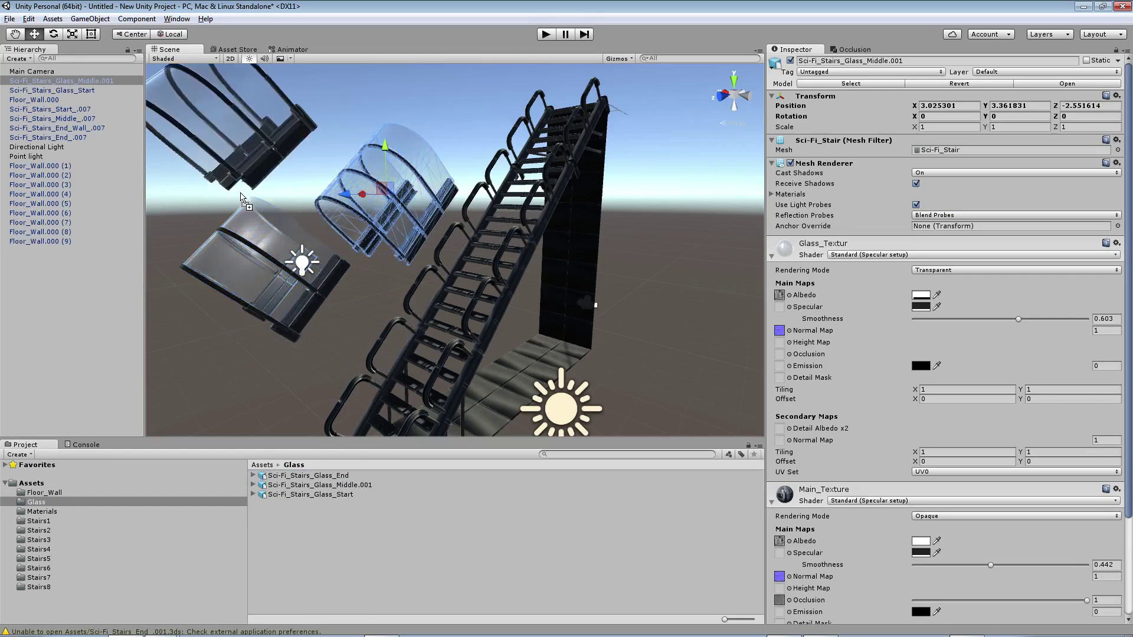
{"action": "left_click_drag", "start_coordinate": [310, 495], "coordinate": [257, 261]}
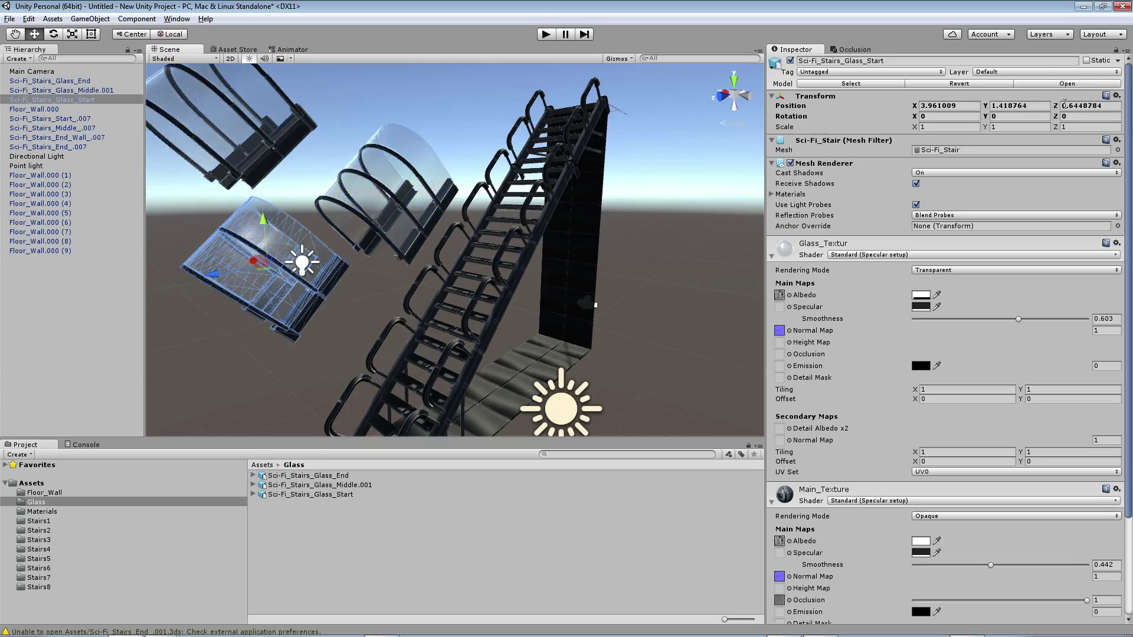
Set Sci-Fi_Stairs_Glass_Start's position to 0, 0, 0 over the lowest steps.
{"action": "double_click", "coordinate": [1026, 106]}
{"action": "type", "text": "0"}
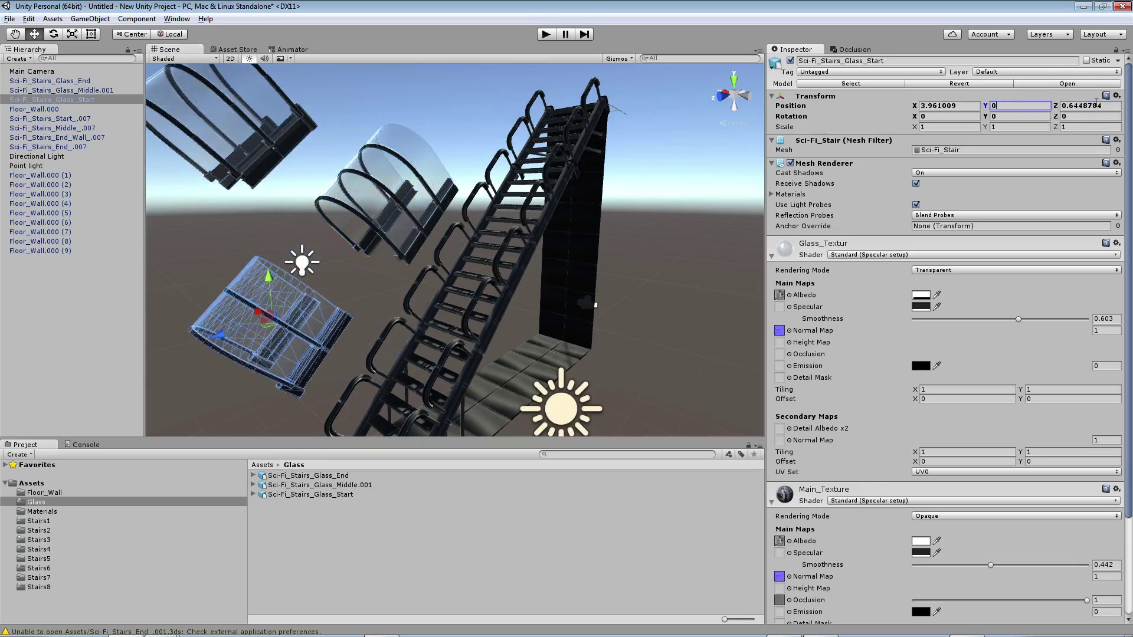
{"action": "double_click", "coordinate": [1077, 105]}
{"action": "type", "text": "0"}
{"action": "key", "text": "Return"}
{"action": "type", "text": "0"}
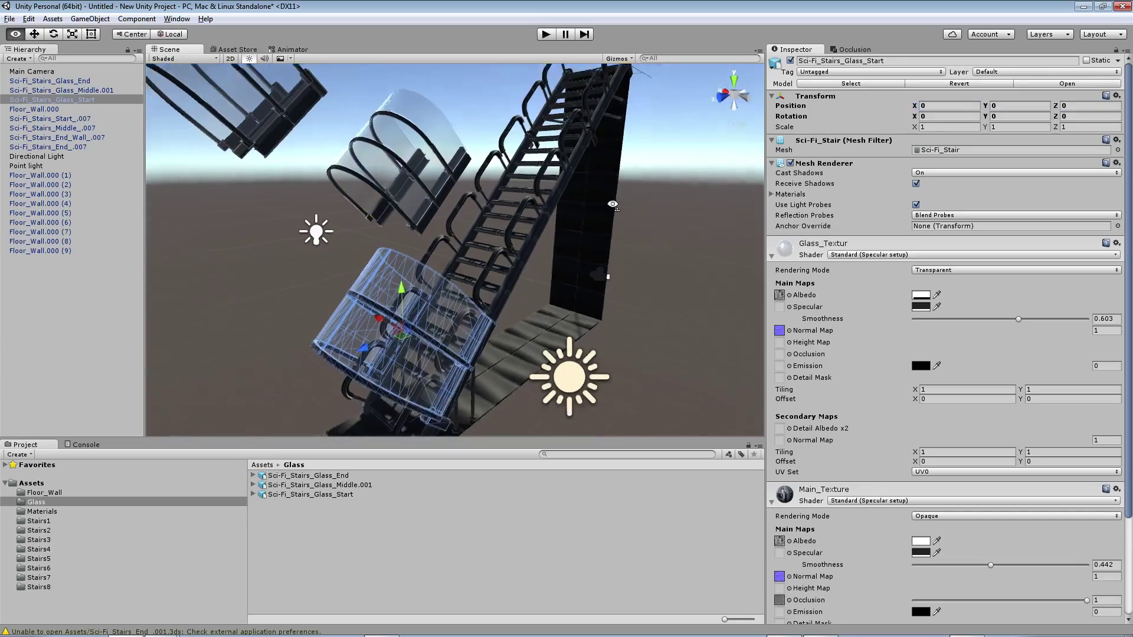
{"action": "mouse_move", "coordinate": [316, 231]}
{"action": "left_mouse_down", "text": "alt"}
{"action": "mouse_move", "coordinate": [329, 247]}
{"action": "mouse_move", "coordinate": [360, 142]}
{"action": "mouse_move", "coordinate": [385, 152]}
{"action": "left_mouse_up", "text": "alt"}
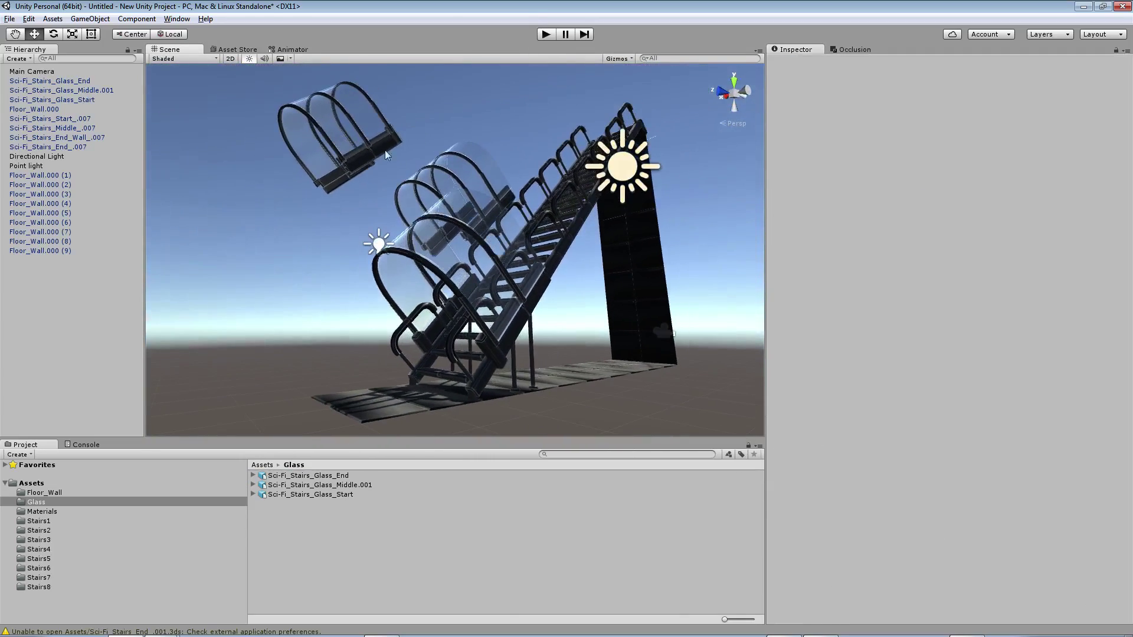
Select Sci-Fi_Stairs_Glass_Middle.001 and set its X, Y and Z position to 0.
{"action": "left_click", "coordinate": [437, 172]}
{"action": "left_click", "coordinate": [962, 108]}
{"action": "type", "text": "0"}
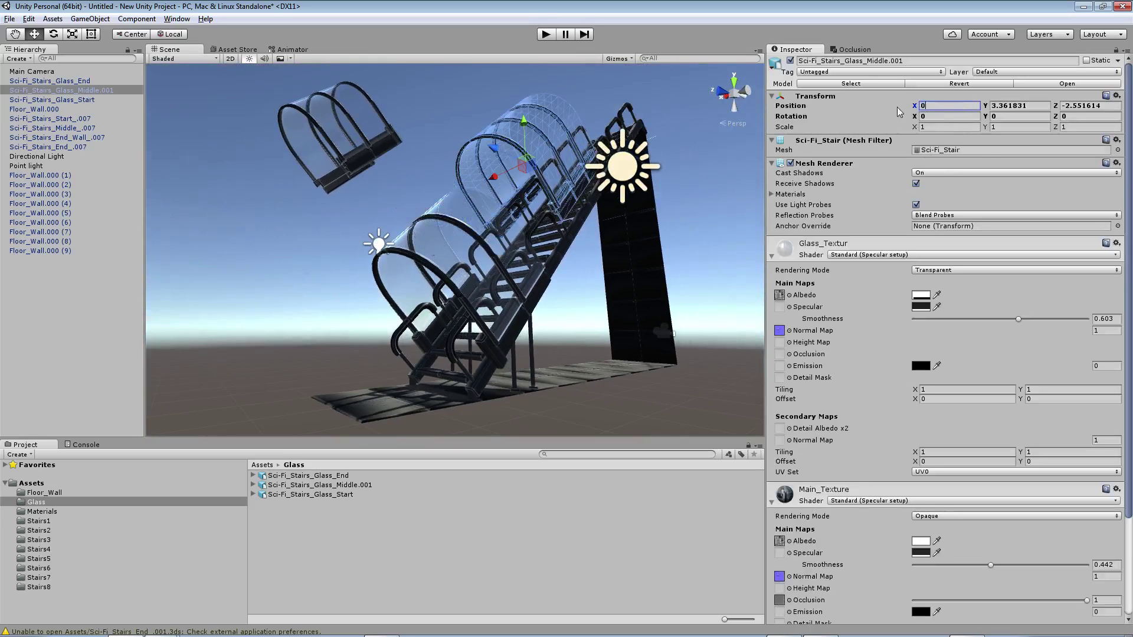
{"action": "left_click", "coordinate": [1021, 109]}
{"action": "type", "text": "0"}
{"action": "left_click", "coordinate": [1104, 105]}
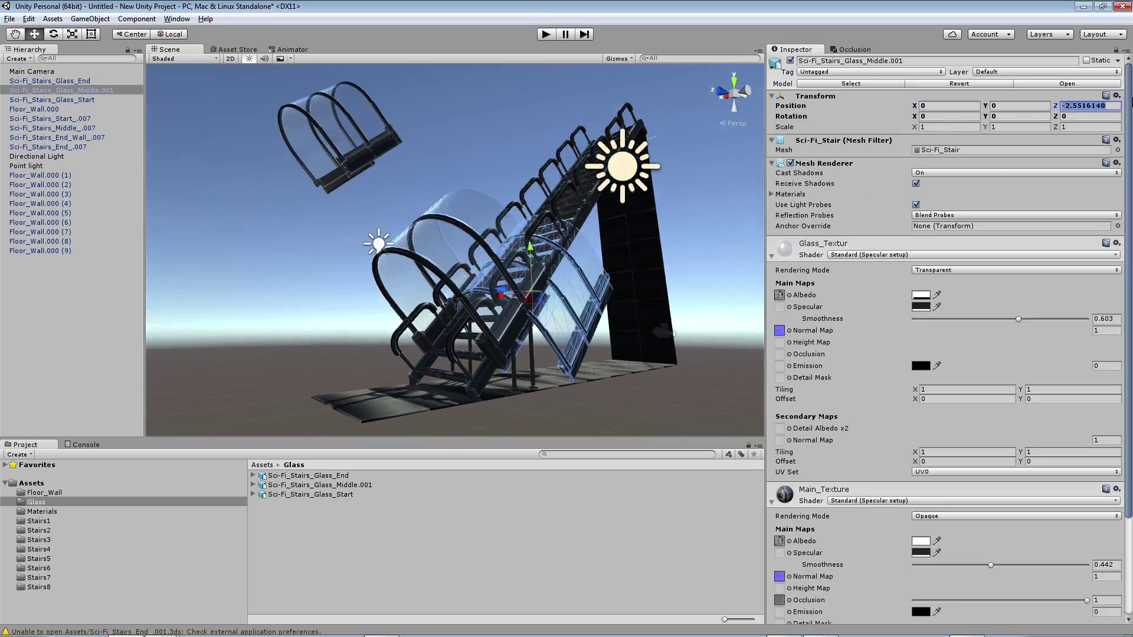
{"action": "type", "text": "0"}
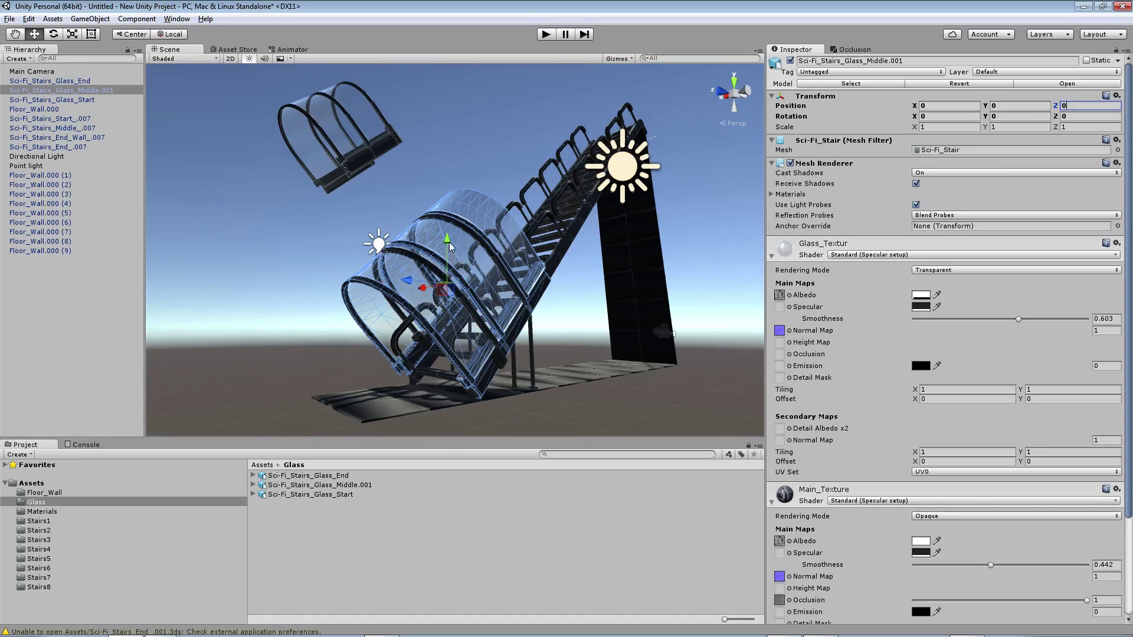
Raise the middle glass tube 2 units and centre it over the stairs.
{"action": "left_click_drag", "start_coordinate": [447, 243], "coordinate": [454, 149], "text": "ctrl"}
{"action": "mouse_move", "coordinate": [421, 197]}
{"action": "left_mouse_down", "text": "ctrl"}
{"action": "mouse_move", "coordinate": [461, 184]}
{"action": "mouse_move", "coordinate": [691, 209]}
{"action": "left_mouse_up", "text": "ctrl"}
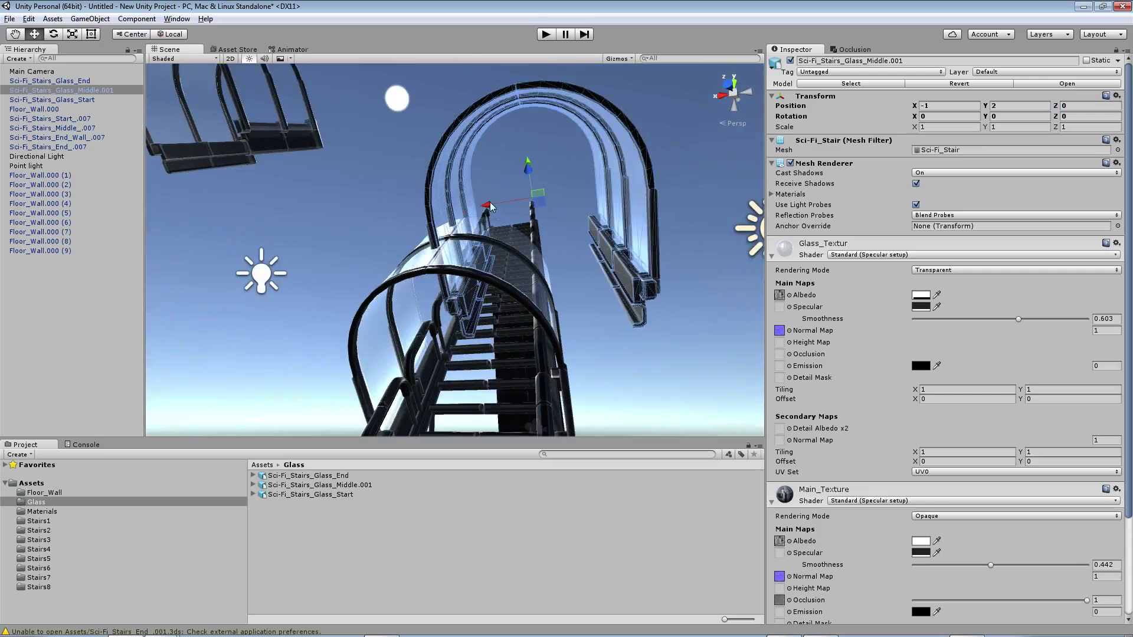
{"action": "mouse_move", "coordinate": [489, 205]}
{"action": "left_mouse_down", "text": "ctrl"}
{"action": "mouse_move", "coordinate": [517, 203]}
{"action": "mouse_move", "coordinate": [355, 294]}
{"action": "mouse_move", "coordinate": [271, 243]}
{"action": "left_mouse_up", "text": "ctrl"}
{"action": "left_click_drag", "start_coordinate": [340, 215], "coordinate": [444, 211], "text": "ctrl"}
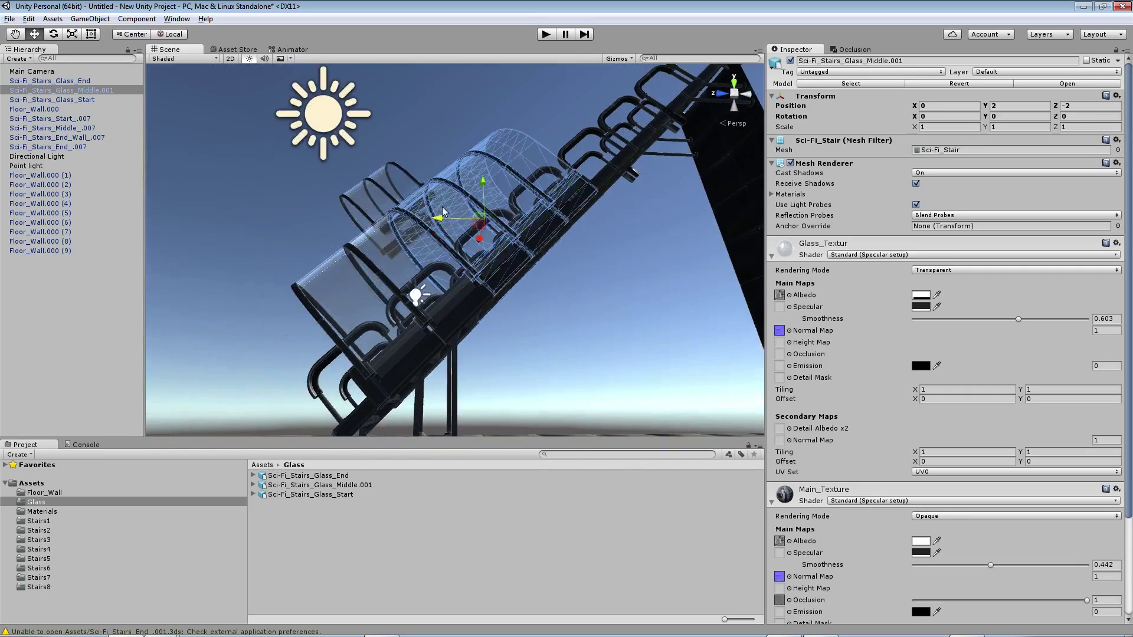
Duplicate the tube and place the copy further up the stairs at Y 4, Z -4.
{"action": "key", "text": "ctrl+d"}
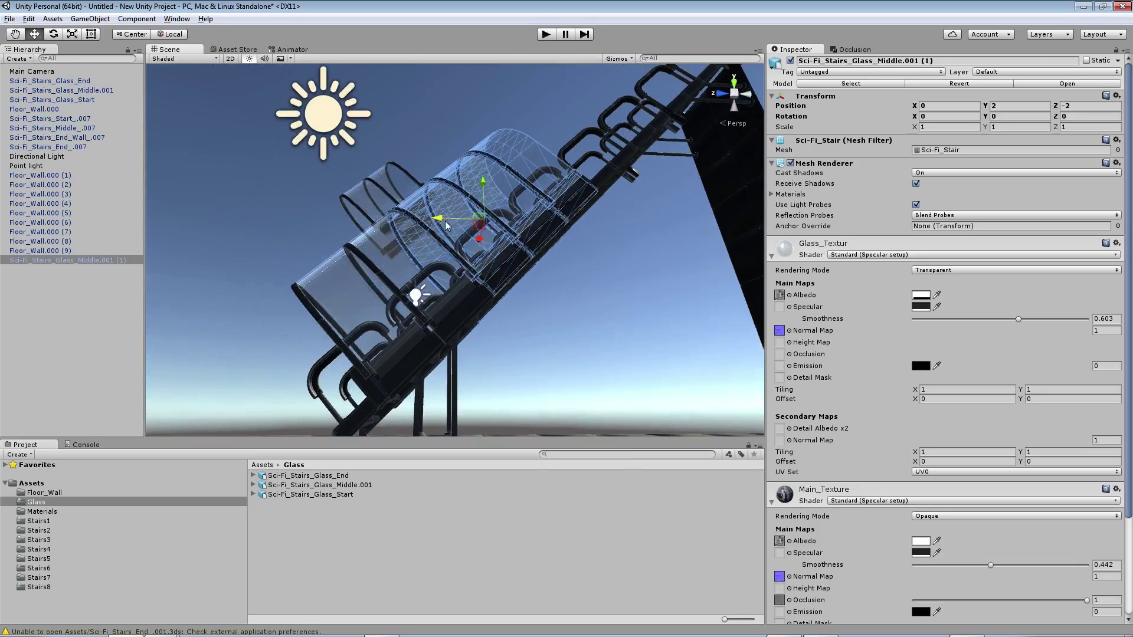
{"action": "mouse_move", "coordinate": [446, 225]}
{"action": "left_mouse_down", "text": "ctrl"}
{"action": "mouse_move", "coordinate": [578, 215]}
{"action": "mouse_move", "coordinate": [598, 117]}
{"action": "left_mouse_up", "text": "ctrl"}
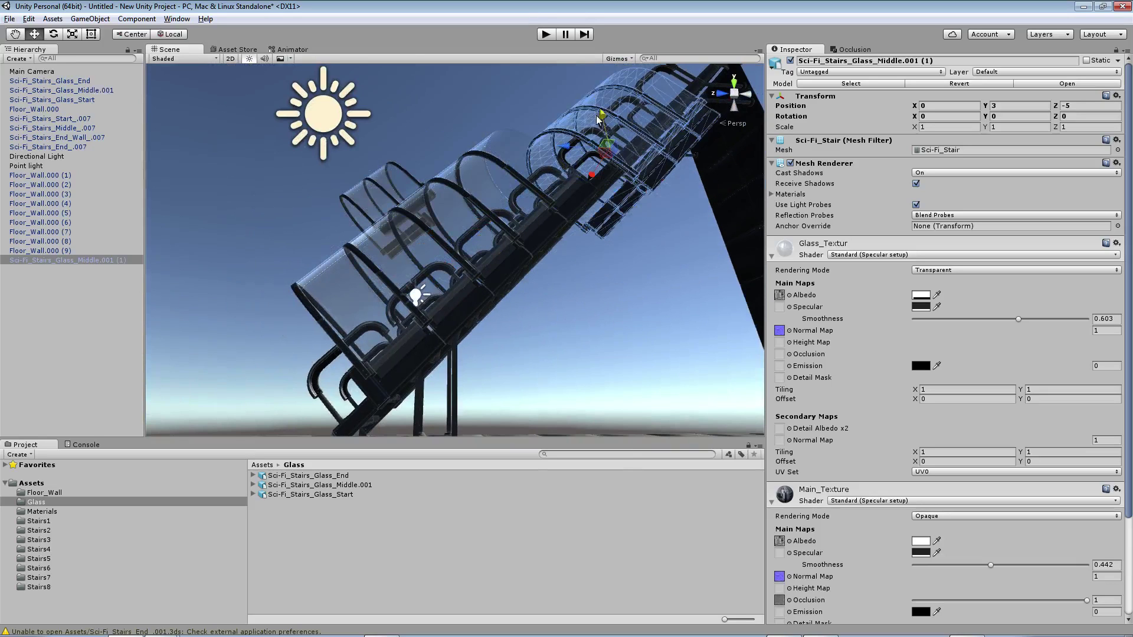
{"action": "left_click_drag", "start_coordinate": [568, 155], "coordinate": [596, 142], "text": "ctrl"}
{"action": "mouse_move", "coordinate": [596, 142]}
{"action": "right_mouse_down", "text": "alt"}
{"action": "mouse_move", "coordinate": [255, 464]}
{"action": "mouse_move", "coordinate": [43, 517]}
{"action": "mouse_move", "coordinate": [1085, 321]}
{"action": "right_mouse_up", "text": "alt"}
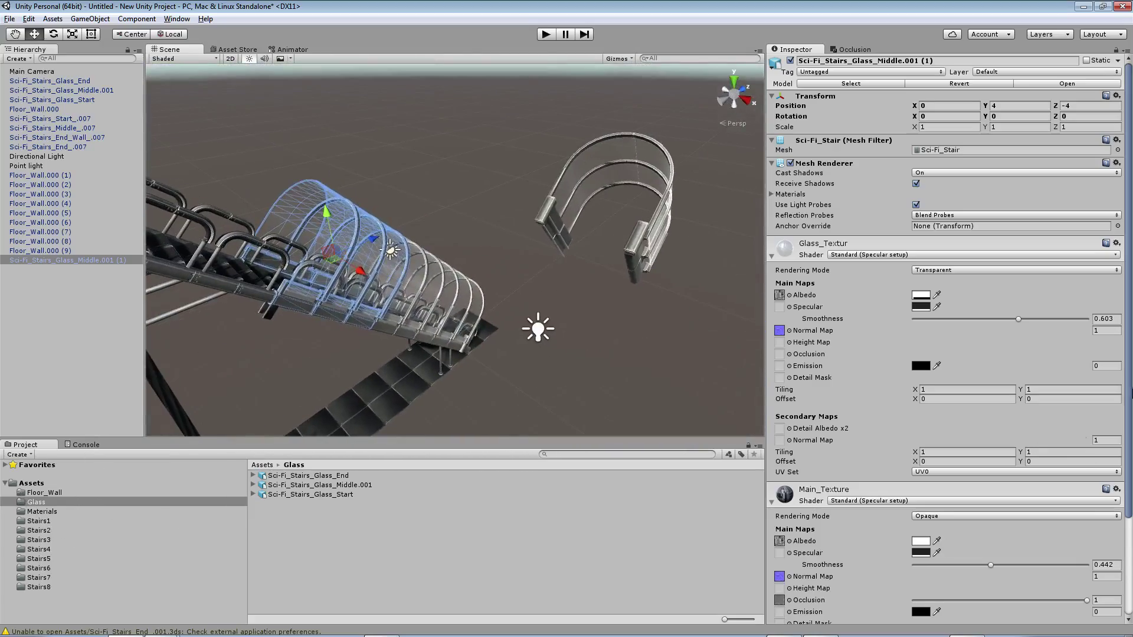
{"action": "scroll", "coordinate": [1085, 322], "scroll_direction": "down", "scroll_amount": 1}
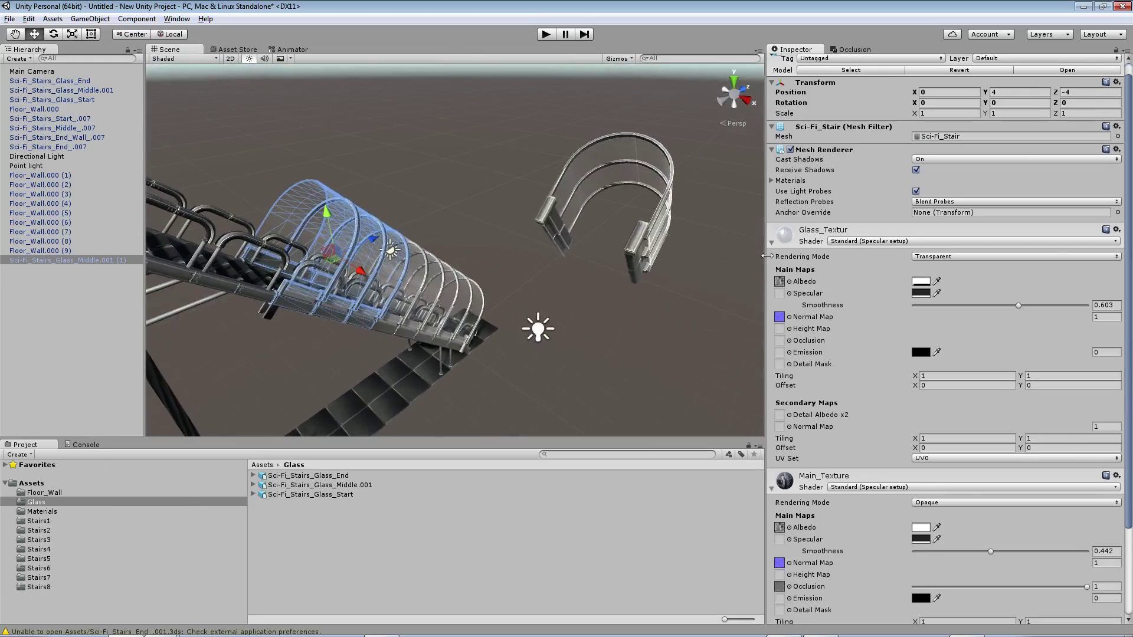
{"action": "left_click_drag", "start_coordinate": [766, 255], "coordinate": [971, 255]}
{"action": "mouse_move", "coordinate": [650, 253]}
{"action": "left_mouse_down", "text": "alt"}
{"action": "mouse_move", "coordinate": [791, 259]}
{"action": "mouse_move", "coordinate": [733, 195]}
{"action": "mouse_move", "coordinate": [429, 180]}
{"action": "left_mouse_up", "text": "alt"}
Select Sci-Fi_Stairs_Glass_End and roughly move it over onto the stairs.
{"action": "left_click", "coordinate": [791, 259]}
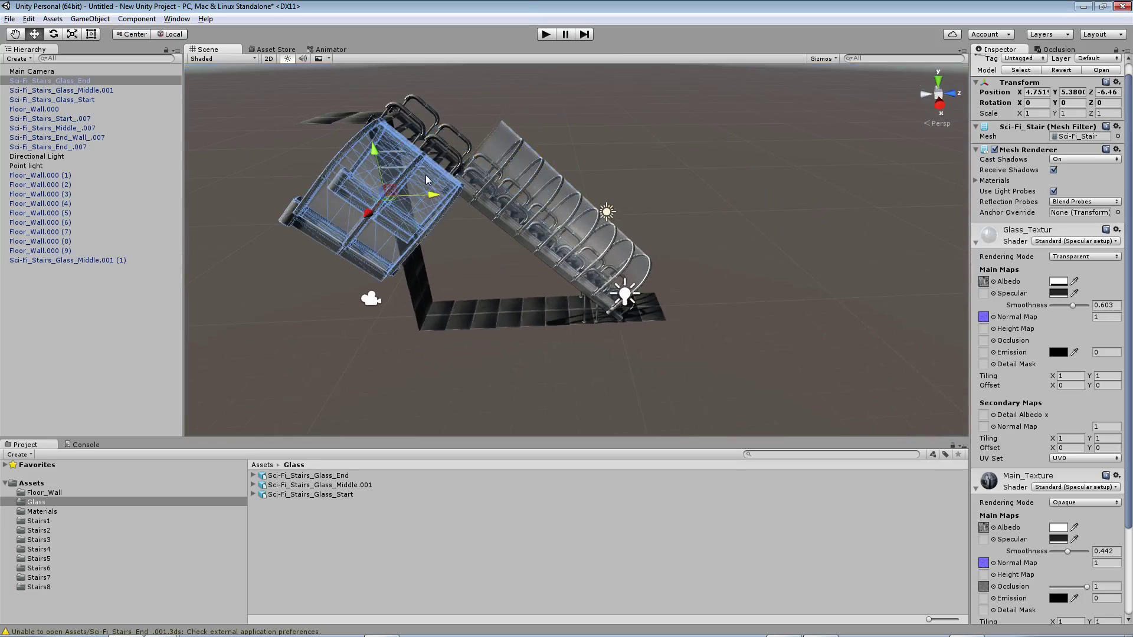
{"action": "mouse_move", "coordinate": [372, 214]}
{"action": "left_mouse_down"}
{"action": "mouse_move", "coordinate": [449, 126]}
{"action": "mouse_move", "coordinate": [439, 97]}
{"action": "left_mouse_up"}
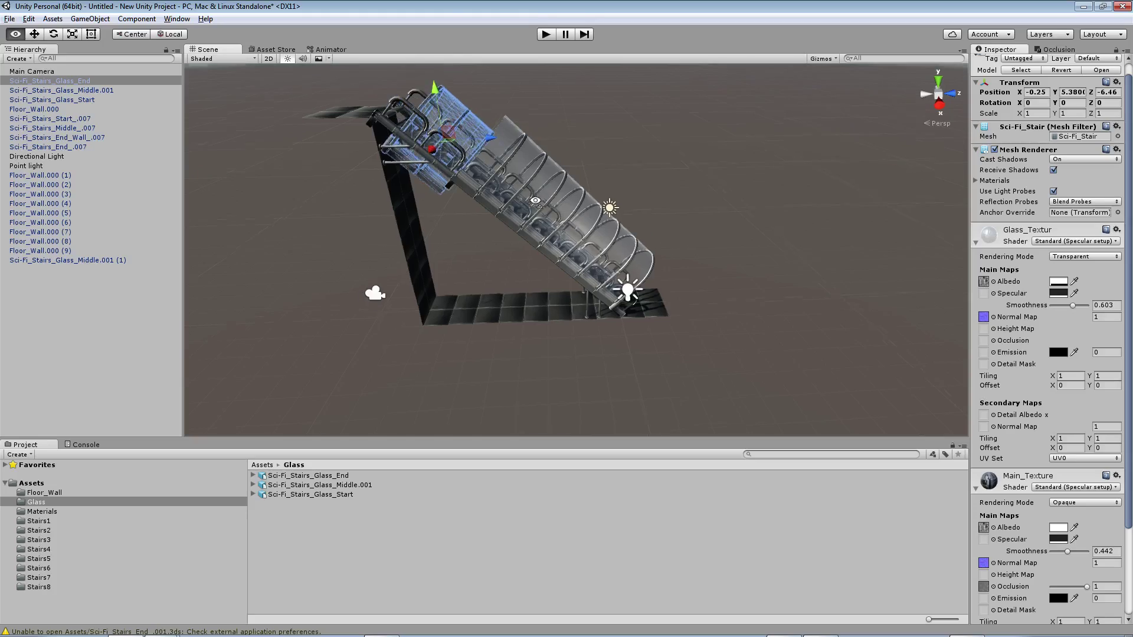
{"action": "mouse_move", "coordinate": [437, 149]}
{"action": "left_mouse_down", "text": "alt"}
{"action": "mouse_move", "coordinate": [392, 166]}
{"action": "mouse_move", "coordinate": [511, 137]}
{"action": "left_mouse_up", "text": "alt"}
{"action": "scroll", "coordinate": [392, 165], "scroll_direction": "up", "scroll_amount": 5}
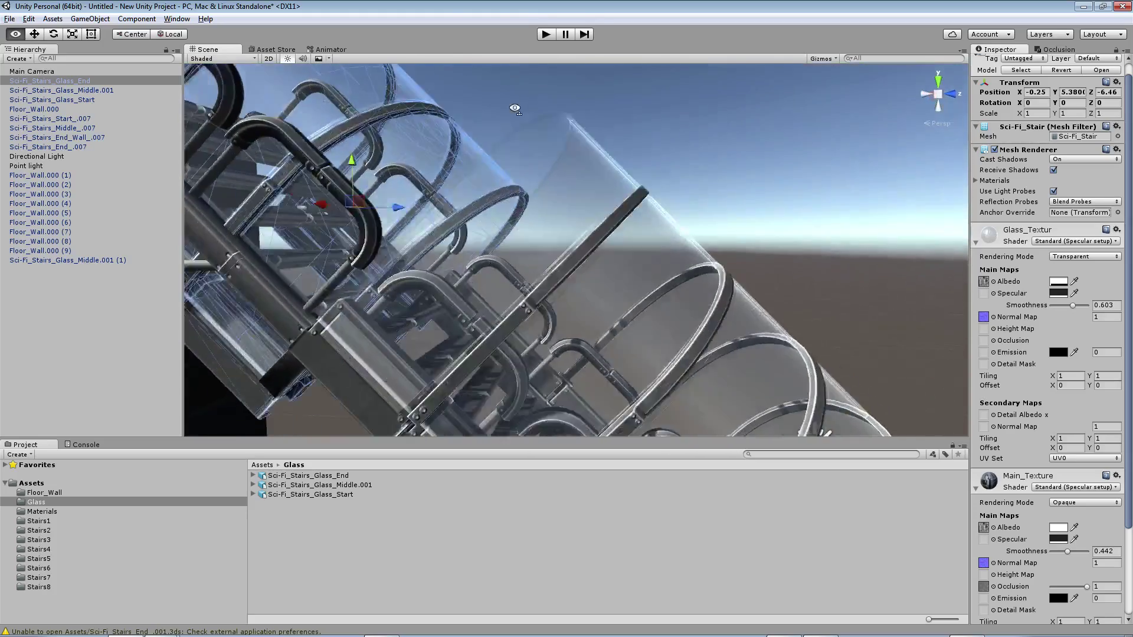
{"action": "left_click_drag", "start_coordinate": [458, 188], "coordinate": [448, 143], "text": "ctrl"}
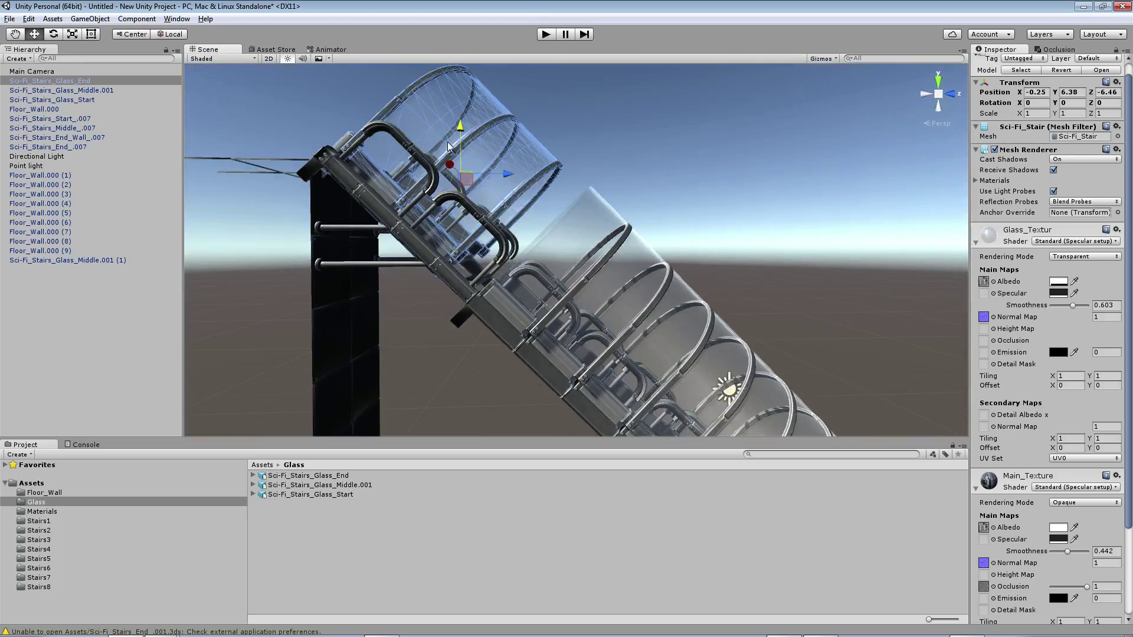
{"action": "mouse_move", "coordinate": [527, 178]}
{"action": "left_mouse_down", "text": "ctrl"}
{"action": "mouse_move", "coordinate": [542, 171]}
{"action": "mouse_move", "coordinate": [431, 119]}
{"action": "mouse_move", "coordinate": [337, 286]}
{"action": "left_mouse_up", "text": "ctrl"}
{"action": "key", "text": "ctrl+z"}
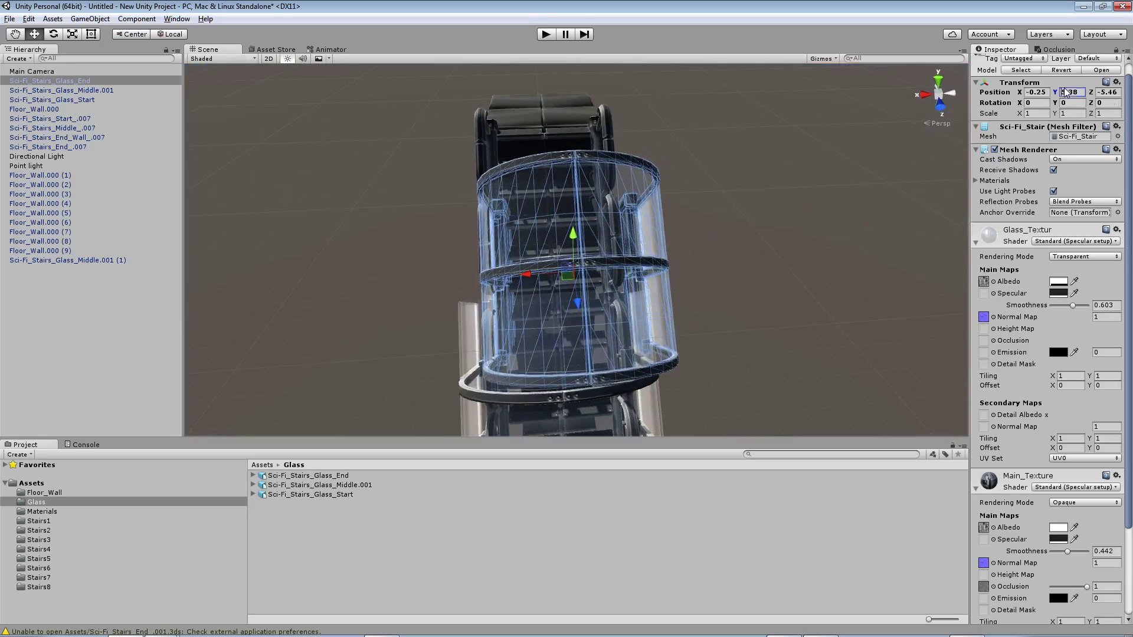
Set the glass end piece's Position X to 0.
{"action": "left_click", "coordinate": [904, 148]}
{"action": "left_click", "coordinate": [652, 226]}
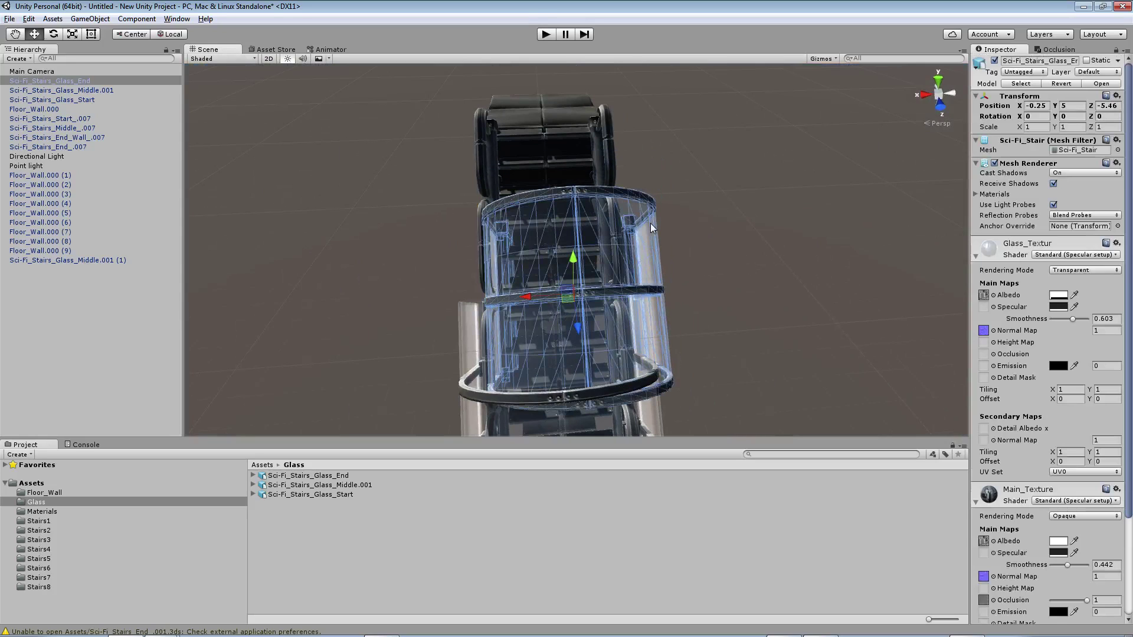
{"action": "left_click", "coordinate": [1037, 105]}
{"action": "type", "text": "00"}
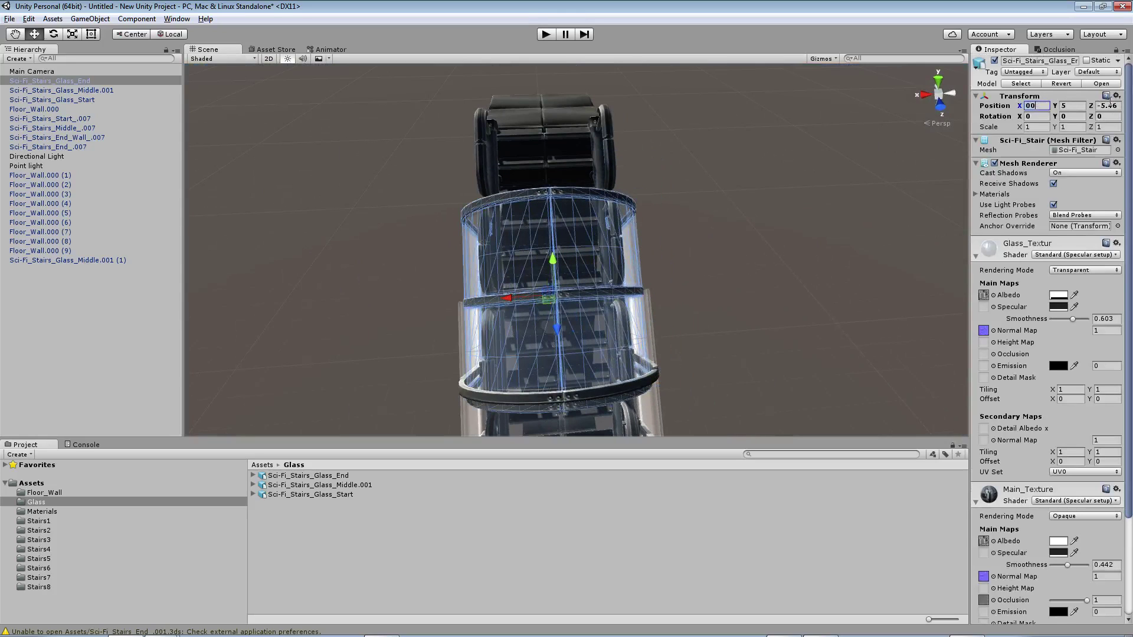
{"action": "left_click", "coordinate": [1110, 105]}
{"action": "left_click", "coordinate": [802, 206]}
Slide the glass end tube along Z to the stair top at Y 6, Z -6.
{"action": "mouse_move", "coordinate": [803, 206]}
{"action": "left_mouse_down", "text": "alt"}
{"action": "mouse_move", "coordinate": [827, 254]}
{"action": "mouse_move", "coordinate": [846, 194]}
{"action": "left_mouse_up", "text": "alt"}
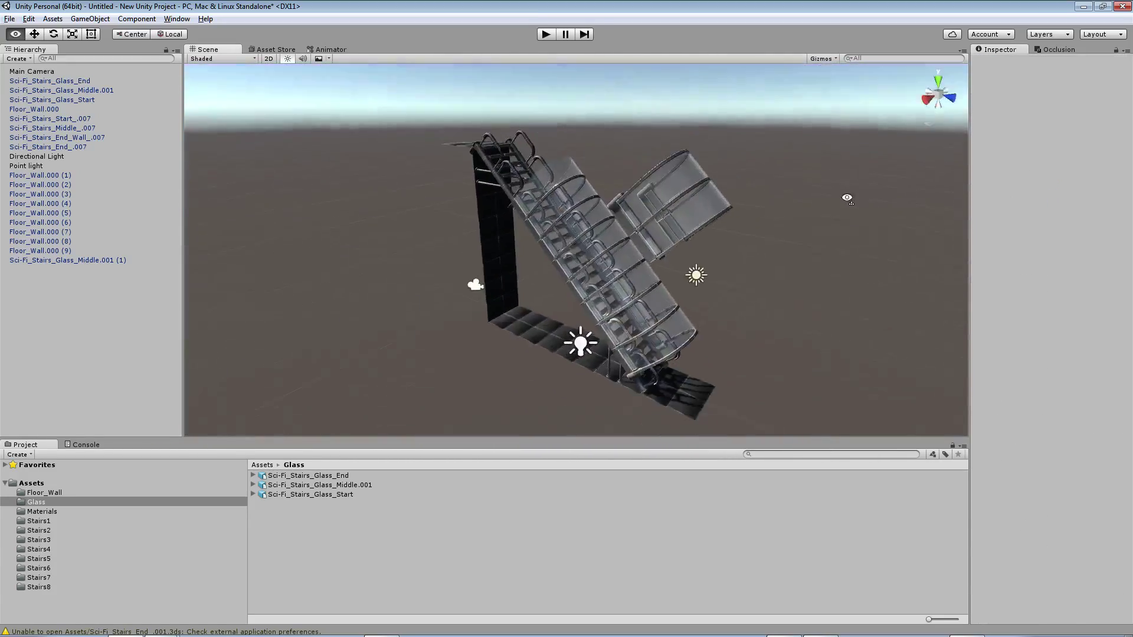
{"action": "left_click", "coordinate": [677, 217]}
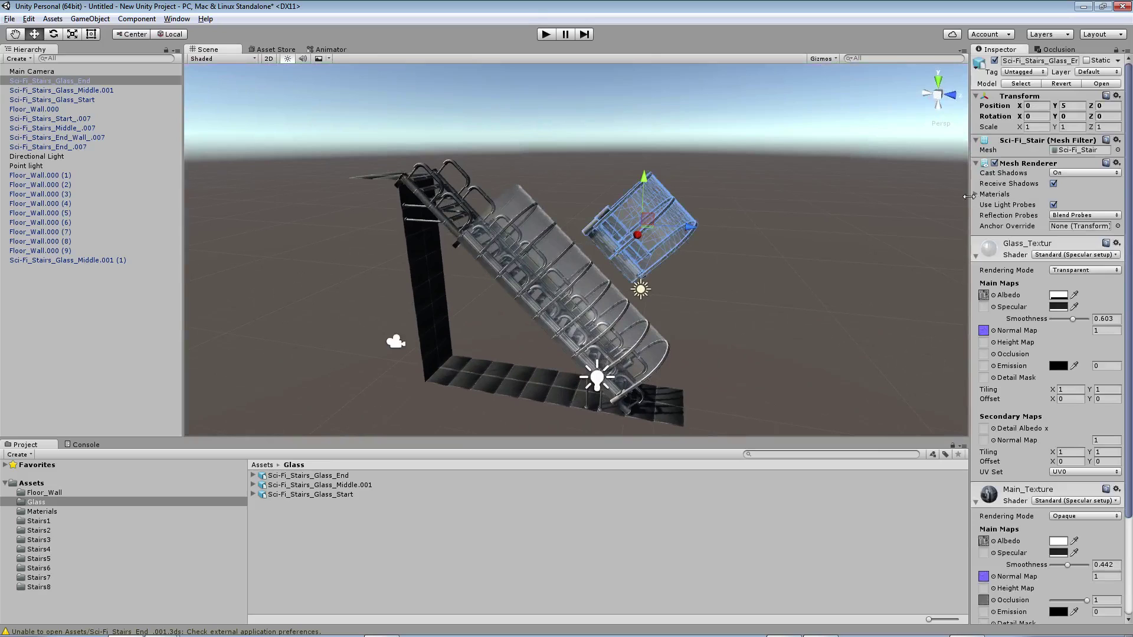
{"action": "left_click_drag", "start_coordinate": [969, 196], "coordinate": [770, 214]}
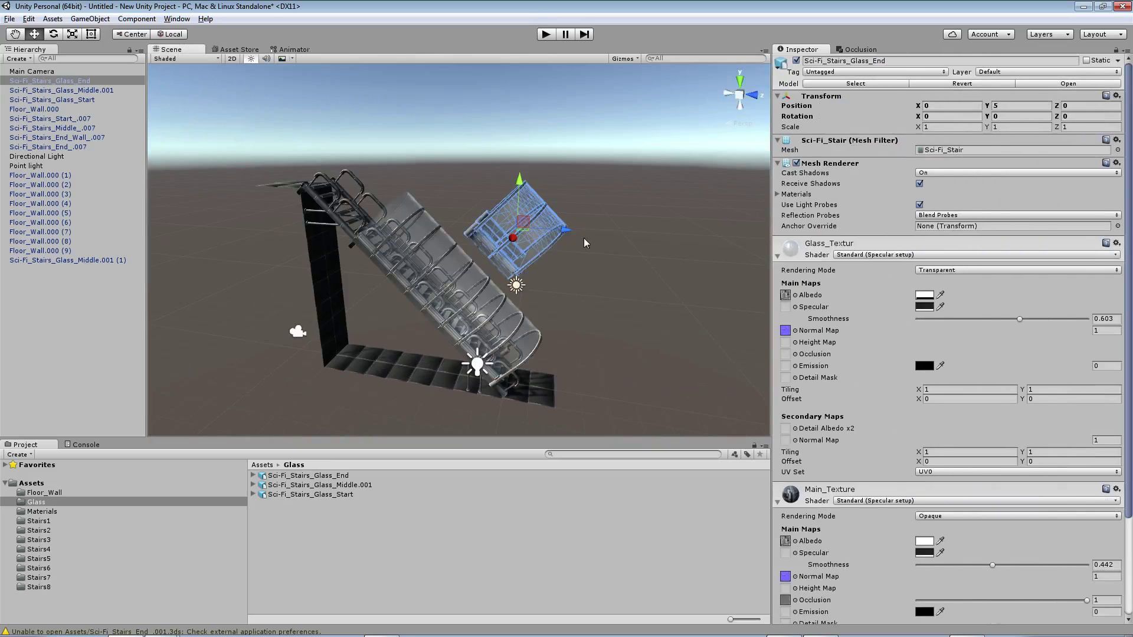
{"action": "mouse_move", "coordinate": [562, 232]}
{"action": "left_mouse_down"}
{"action": "mouse_move", "coordinate": [399, 229]}
{"action": "mouse_move", "coordinate": [441, 238]}
{"action": "mouse_move", "coordinate": [417, 240]}
{"action": "left_mouse_up"}
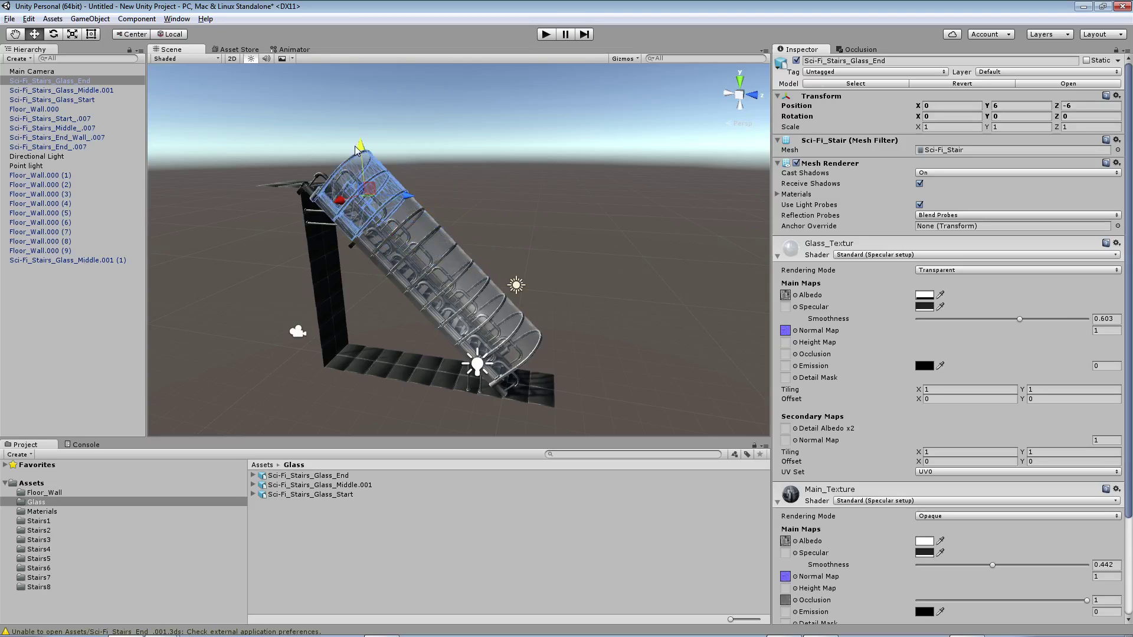
{"action": "left_click", "coordinate": [524, 210]}
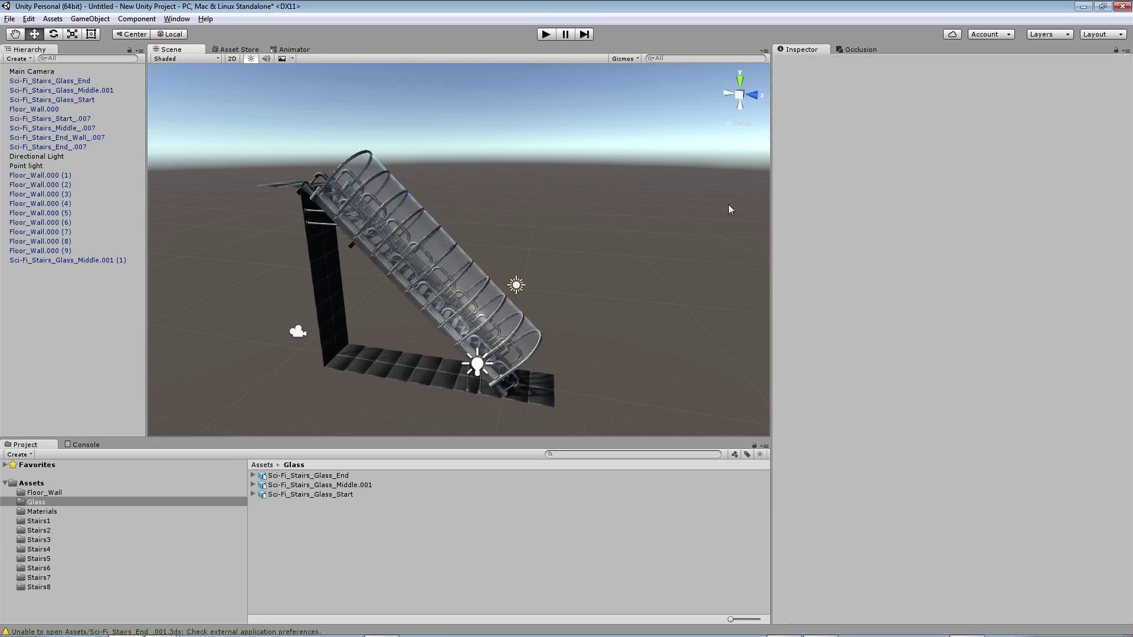
{"action": "left_click_drag", "start_coordinate": [770, 212], "coordinate": [968, 213]}
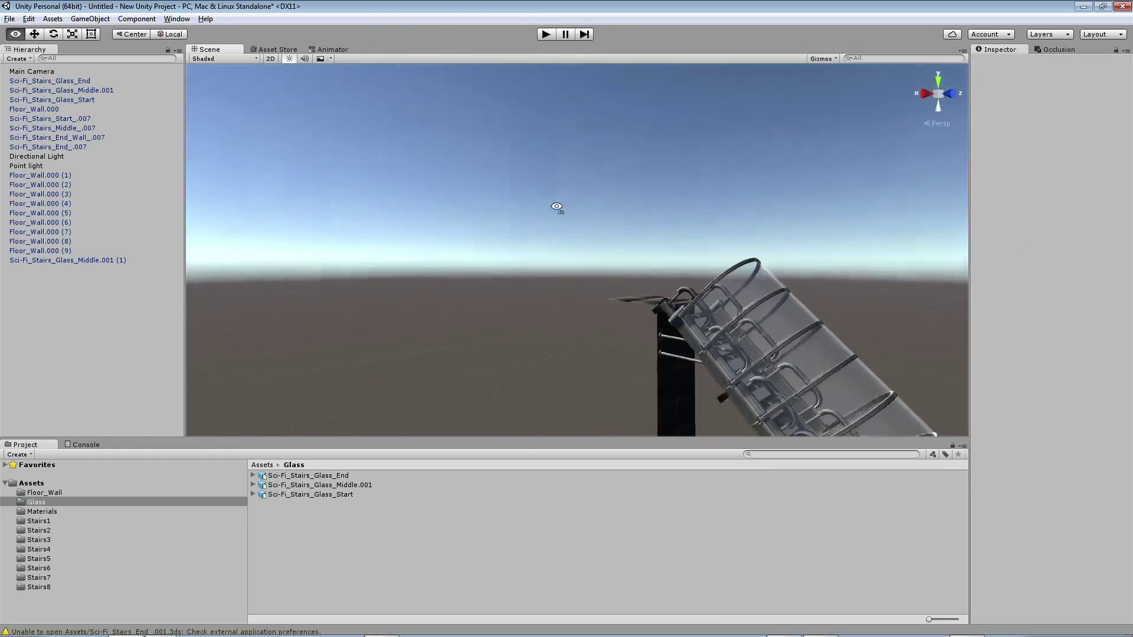
{"action": "mouse_move", "coordinate": [809, 250]}
{"action": "right_mouse_down"}
{"action": "mouse_move", "coordinate": [1046, 378]}
{"action": "mouse_move", "coordinate": [486, 75]}
{"action": "right_mouse_up"}
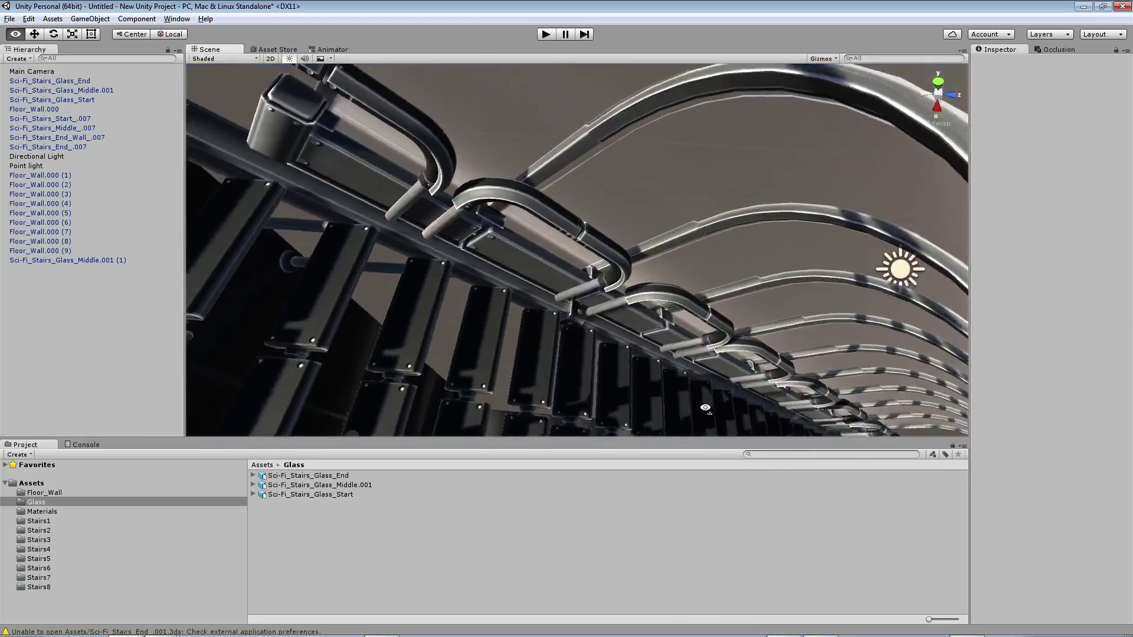
{"action": "mouse_move", "coordinate": [485, 75]}
{"action": "right_mouse_down"}
{"action": "mouse_move", "coordinate": [857, 468]}
{"action": "mouse_move", "coordinate": [709, 341]}
{"action": "mouse_move", "coordinate": [567, 178]}
{"action": "mouse_move", "coordinate": [275, 300]}
{"action": "mouse_move", "coordinate": [198, 231]}
{"action": "right_mouse_up"}
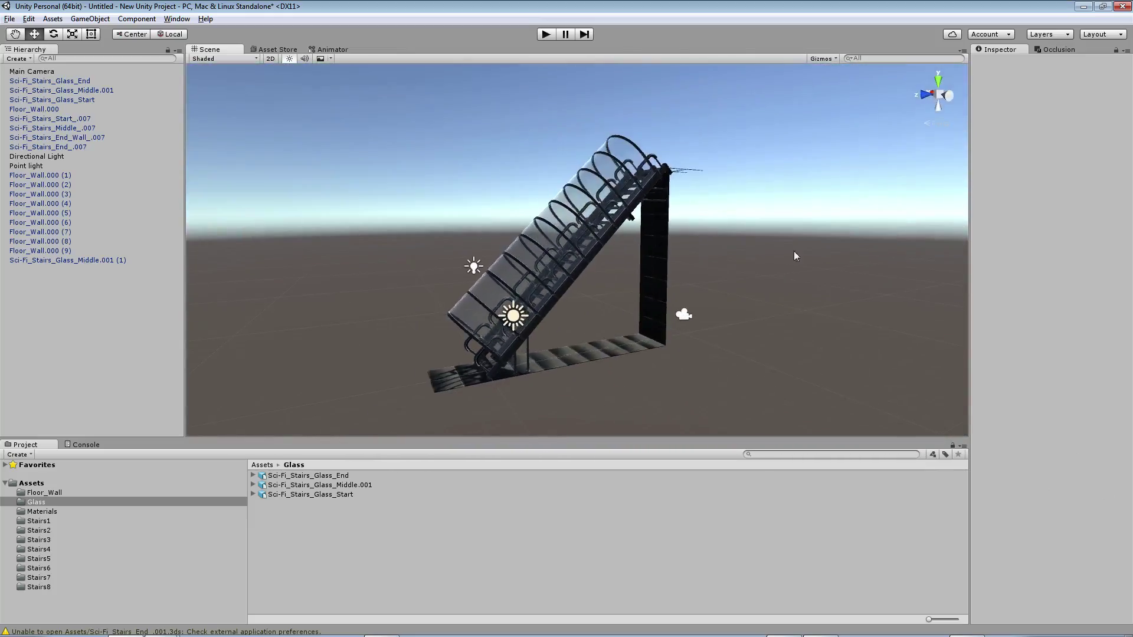
{"action": "left_click_drag", "start_coordinate": [968, 238], "coordinate": [586, 238]}
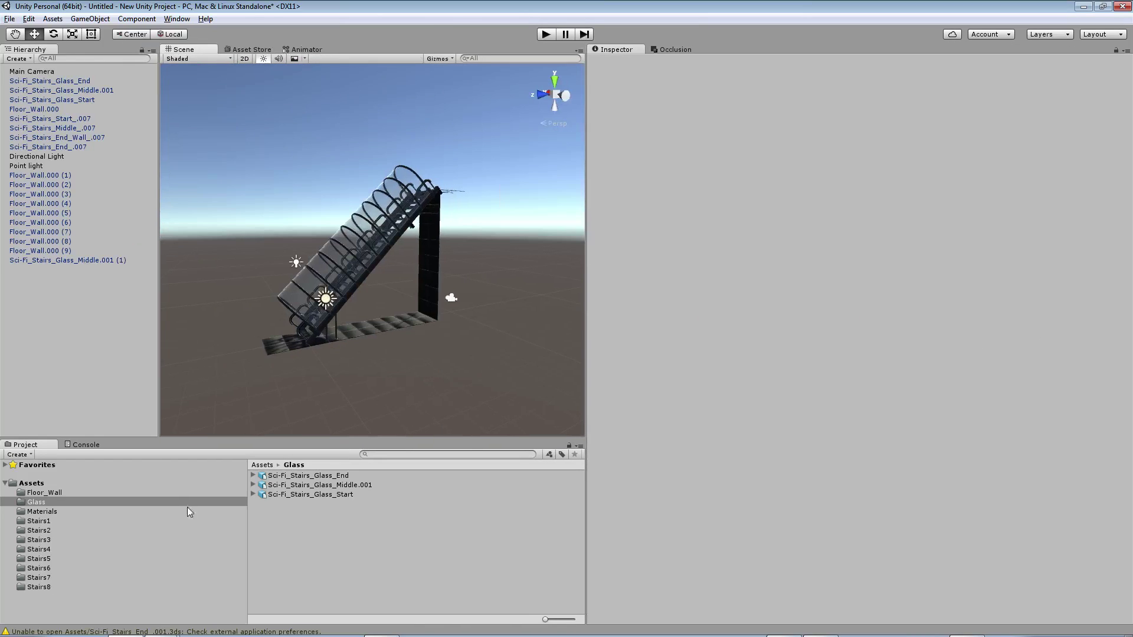
Open the Stairs1 folder and preview its end, middle and end-wall models in an enlarged preview.
{"action": "left_click", "coordinate": [42, 512]}
{"action": "left_click", "coordinate": [45, 521]}
{"action": "left_click", "coordinate": [302, 476]}
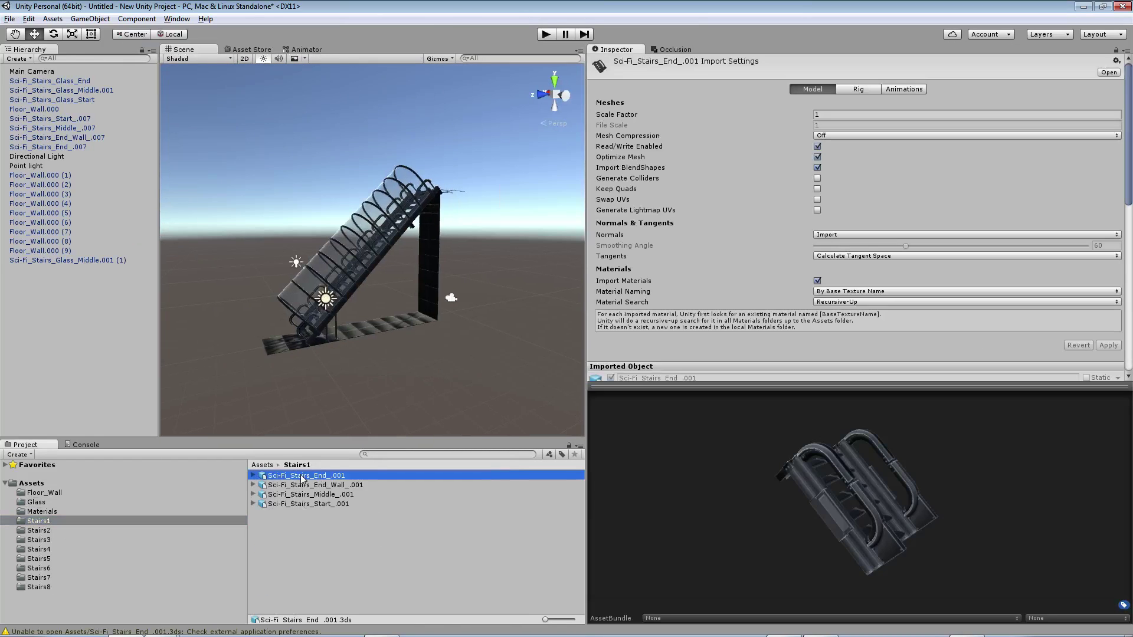
{"action": "left_click", "coordinate": [925, 383]}
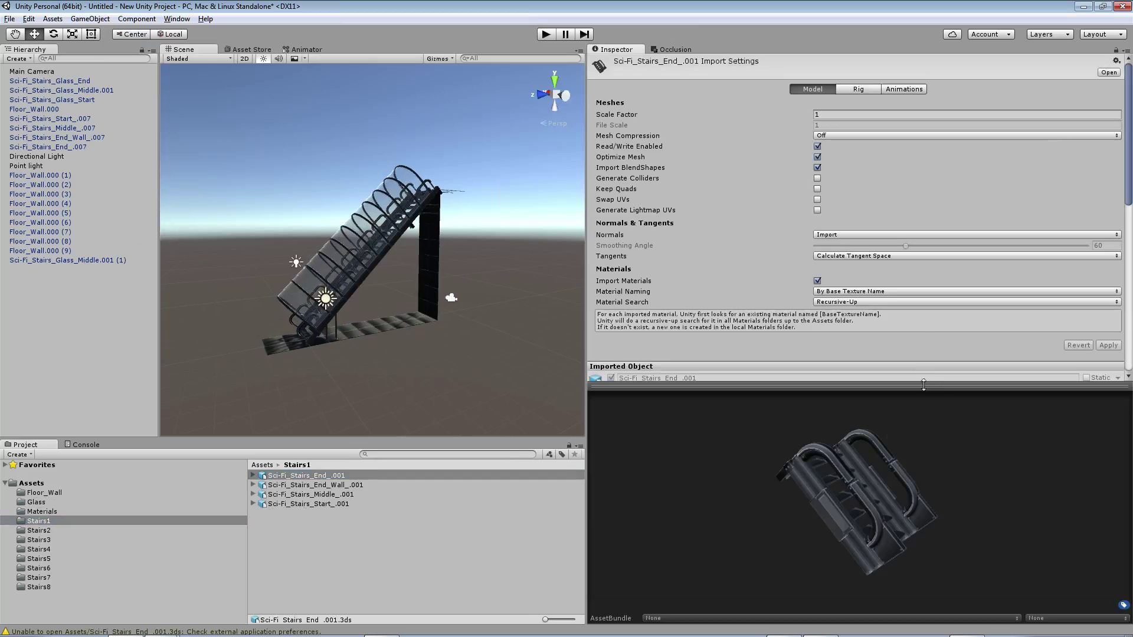
{"action": "left_click_drag", "start_coordinate": [923, 384], "coordinate": [924, 121]}
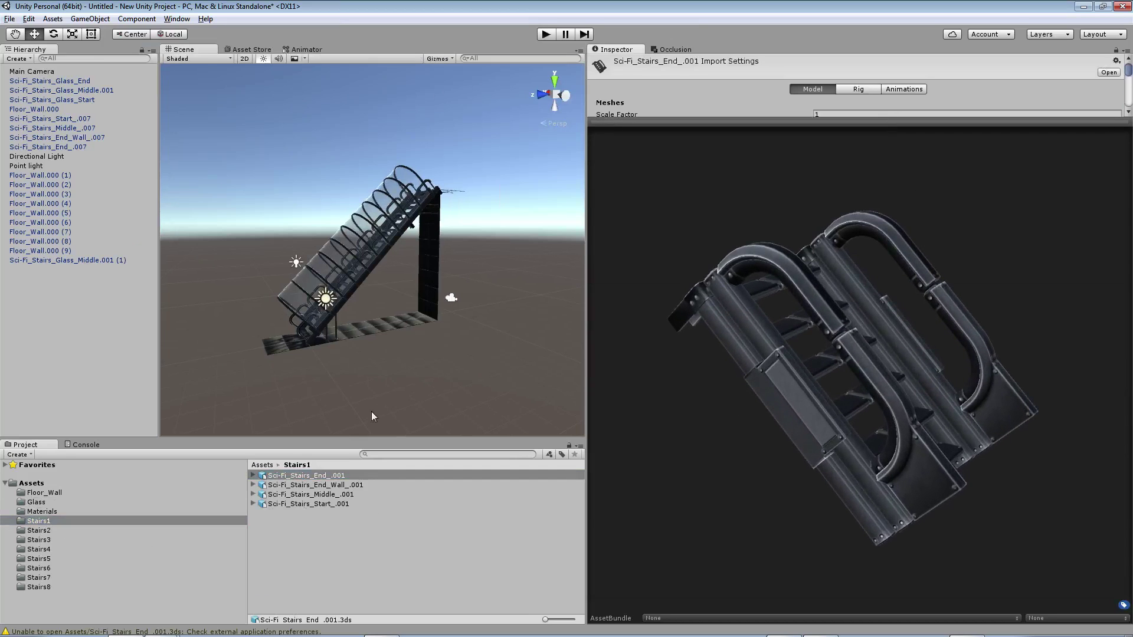
{"action": "left_click", "coordinate": [326, 496]}
{"action": "key", "text": "Up"}
{"action": "key", "text": "Up"}
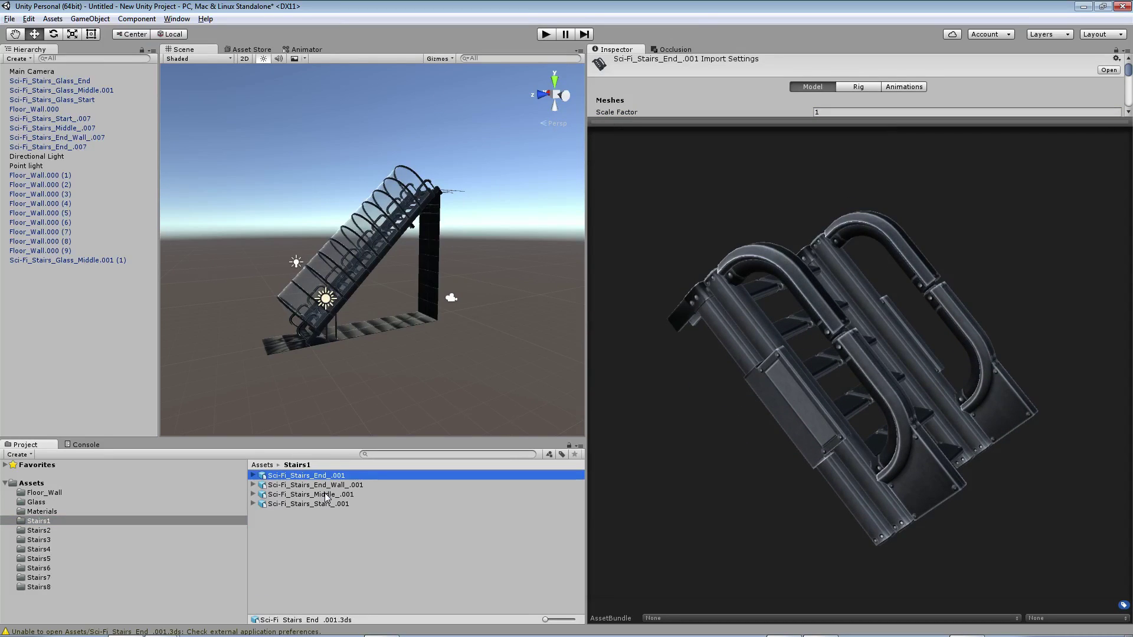
{"action": "key", "text": "Down"}
{"action": "key", "text": "Down"}
{"action": "key", "text": "Down"}
{"action": "key", "text": "Up"}
{"action": "key", "text": "Up"}
{"action": "key", "text": "Up"}
{"action": "key", "text": "Down"}
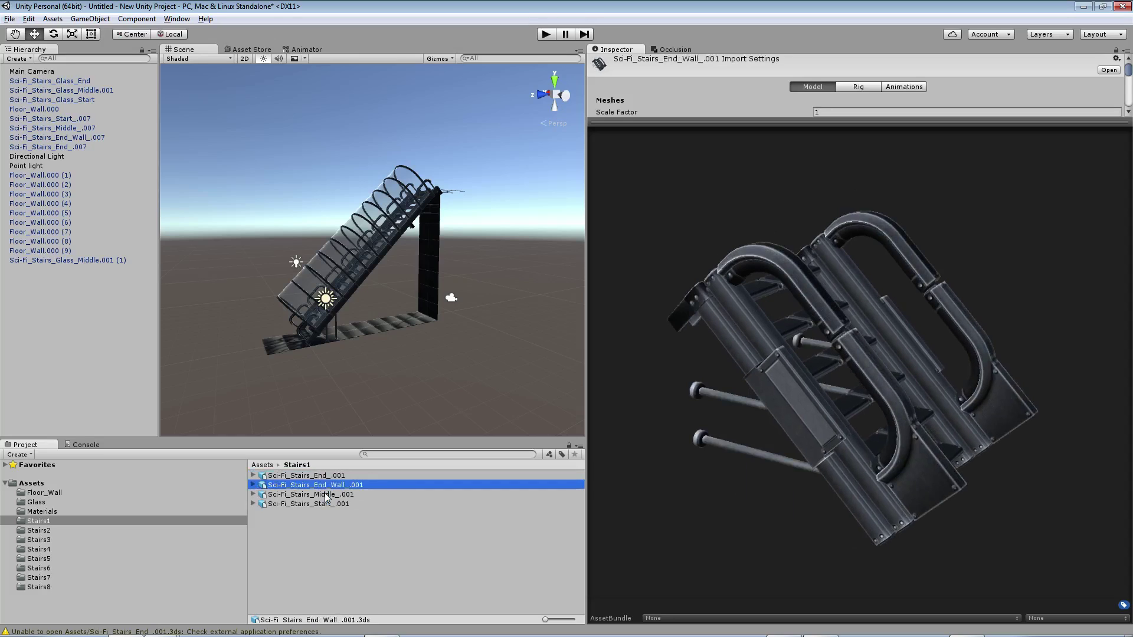
{"action": "key", "text": "Down"}
{"action": "key", "text": "Down"}
Preview the stair pieces in the Stairs2, Stairs3 and Stairs4 folders.
{"action": "left_click", "coordinate": [53, 528]}
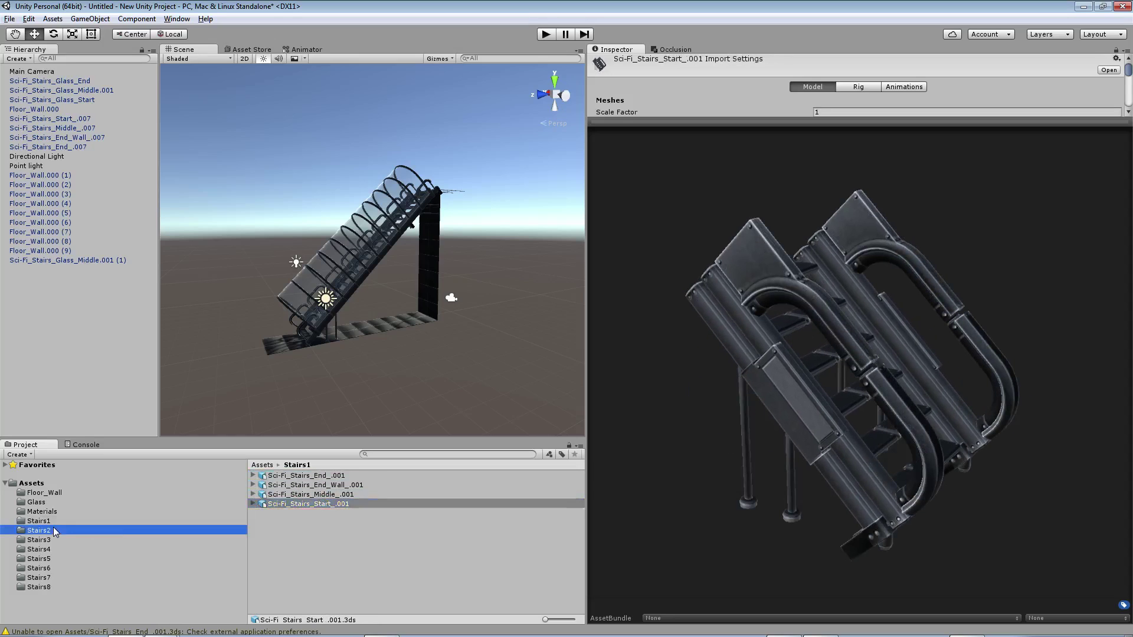
{"action": "left_click", "coordinate": [318, 497]}
{"action": "key", "text": "Up"}
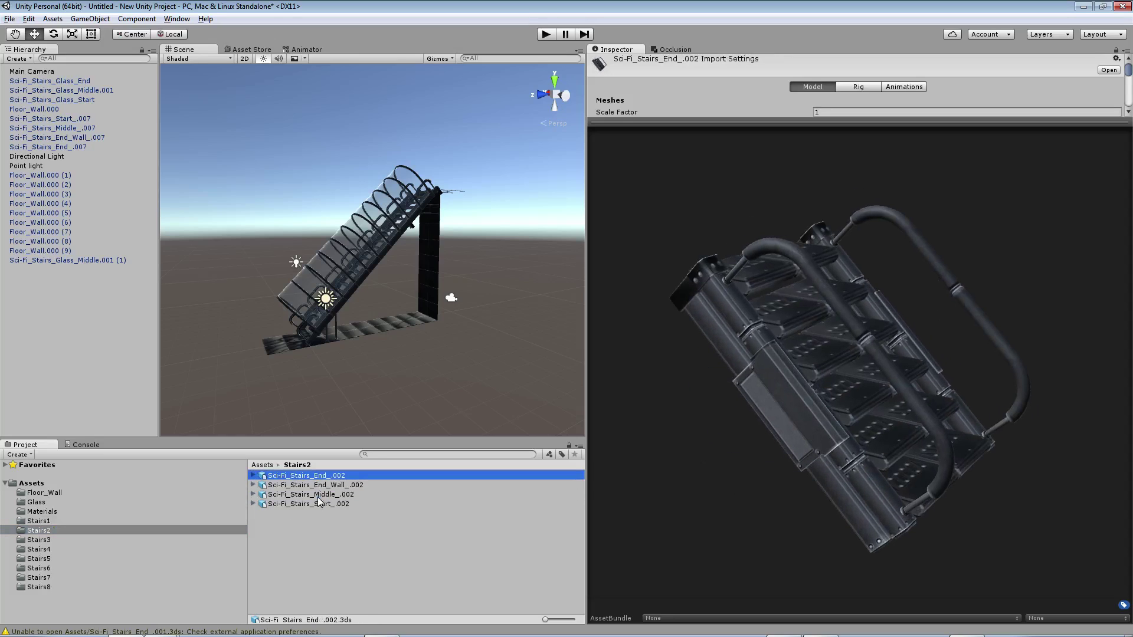
{"action": "key", "text": "Down"}
{"action": "key", "text": "Down"}
{"action": "key", "text": "Down"}
{"action": "key", "text": "Up"}
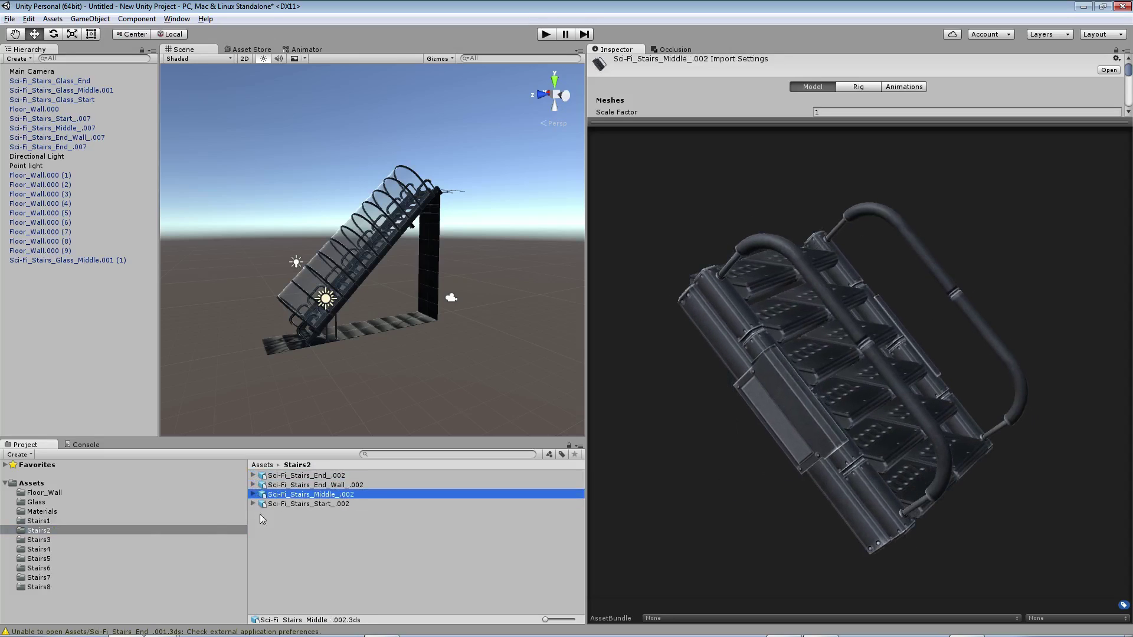
{"action": "key", "text": "Up"}
{"action": "left_click", "coordinate": [53, 541]}
{"action": "left_click", "coordinate": [289, 495]}
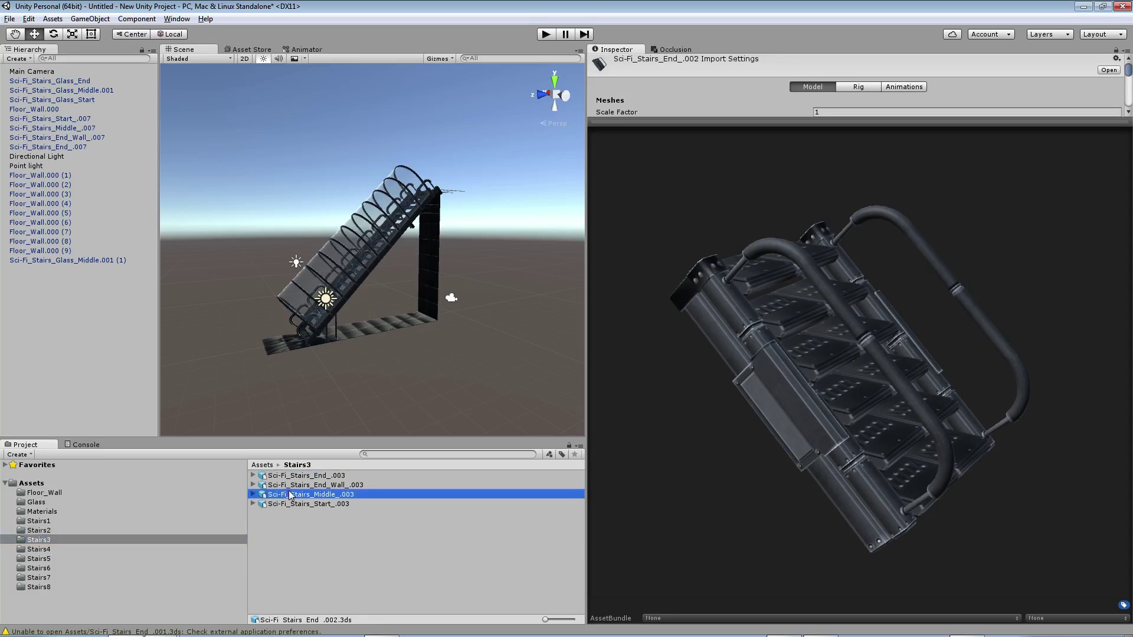
{"action": "key", "text": "Up"}
{"action": "key", "text": "Up"}
{"action": "key", "text": "Down"}
{"action": "key", "text": "Down"}
{"action": "key", "text": "Down"}
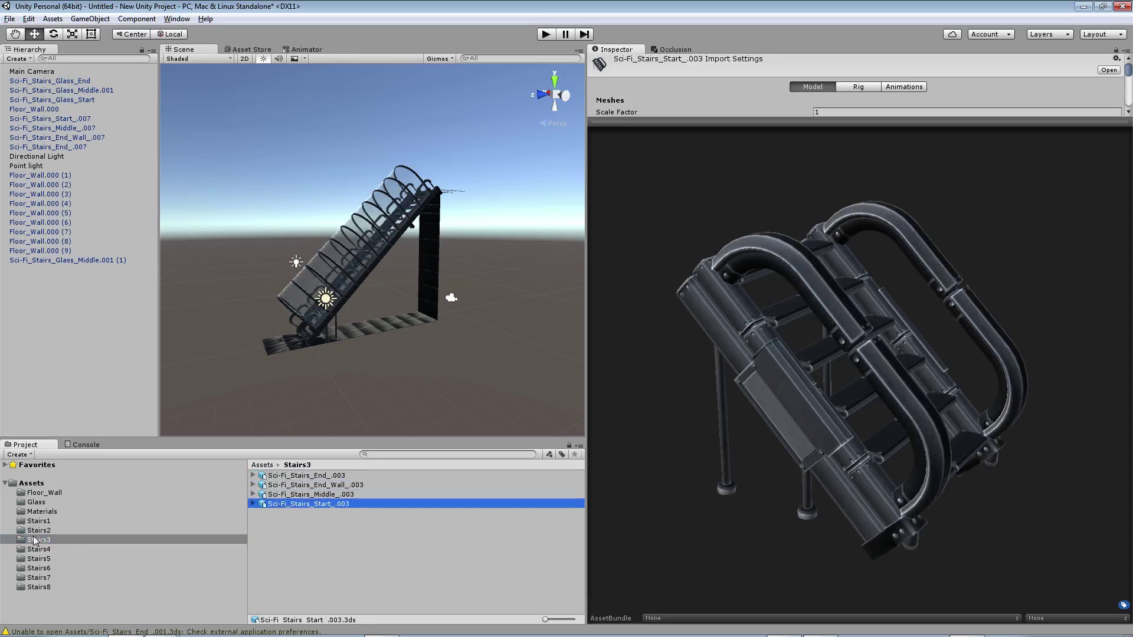
{"action": "left_click", "coordinate": [41, 550]}
{"action": "left_click", "coordinate": [301, 505]}
{"action": "key", "text": "Up"}
{"action": "key", "text": "Up"}
{"action": "key", "text": "Up"}
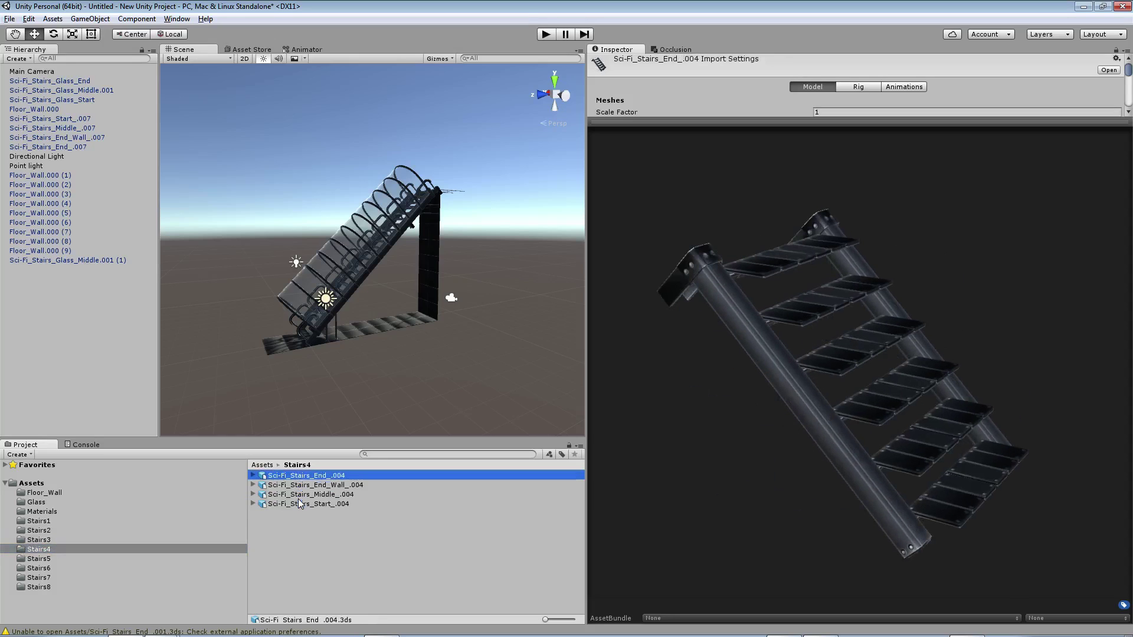
Preview the stair pieces in the Stairs5, Stairs6 and Stairs7 folders.
{"action": "left_click", "coordinate": [37, 559]}
{"action": "left_click", "coordinate": [307, 475]}
{"action": "key", "text": "Down"}
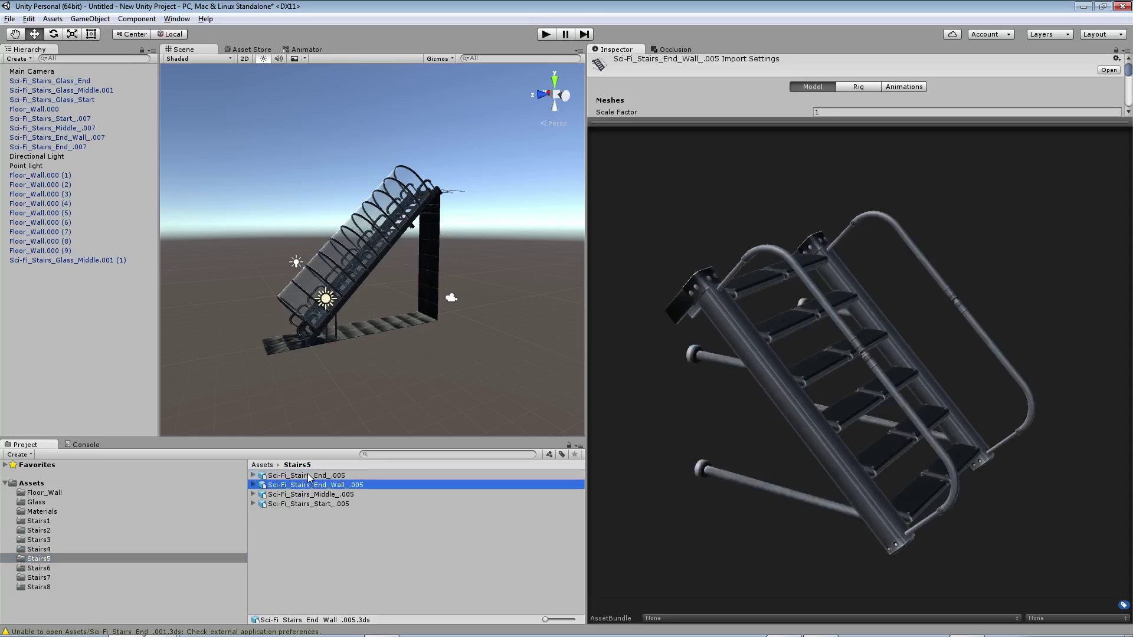
{"action": "key", "text": "Down"}
{"action": "key", "text": "Down"}
{"action": "left_click", "coordinate": [46, 569]}
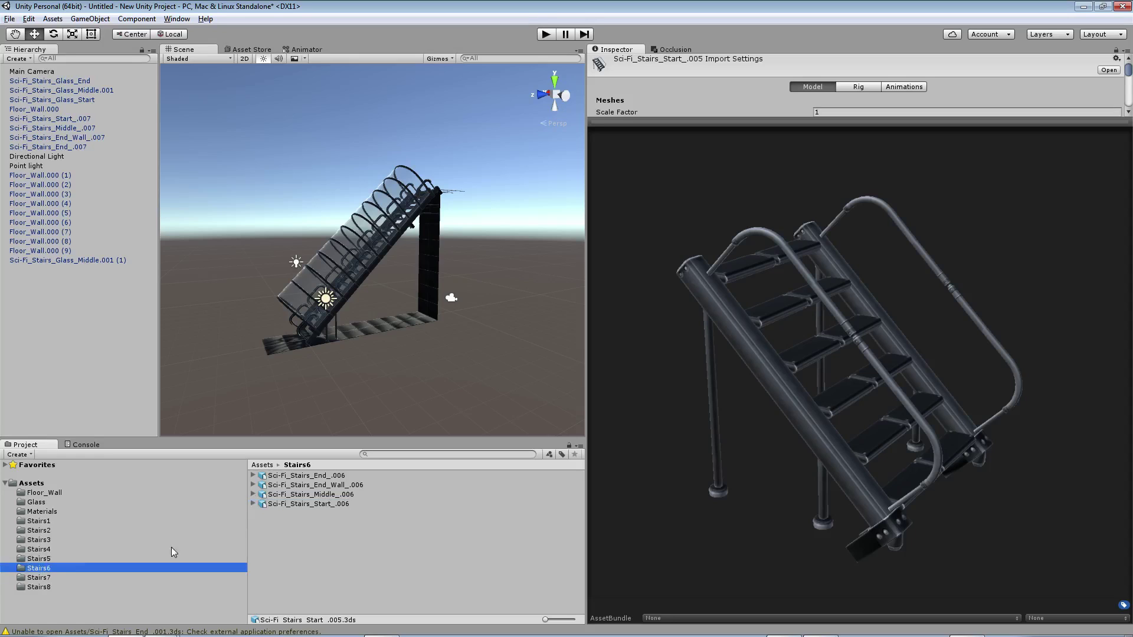
{"action": "left_click", "coordinate": [338, 495]}
{"action": "key", "text": "Up"}
{"action": "key", "text": "Up"}
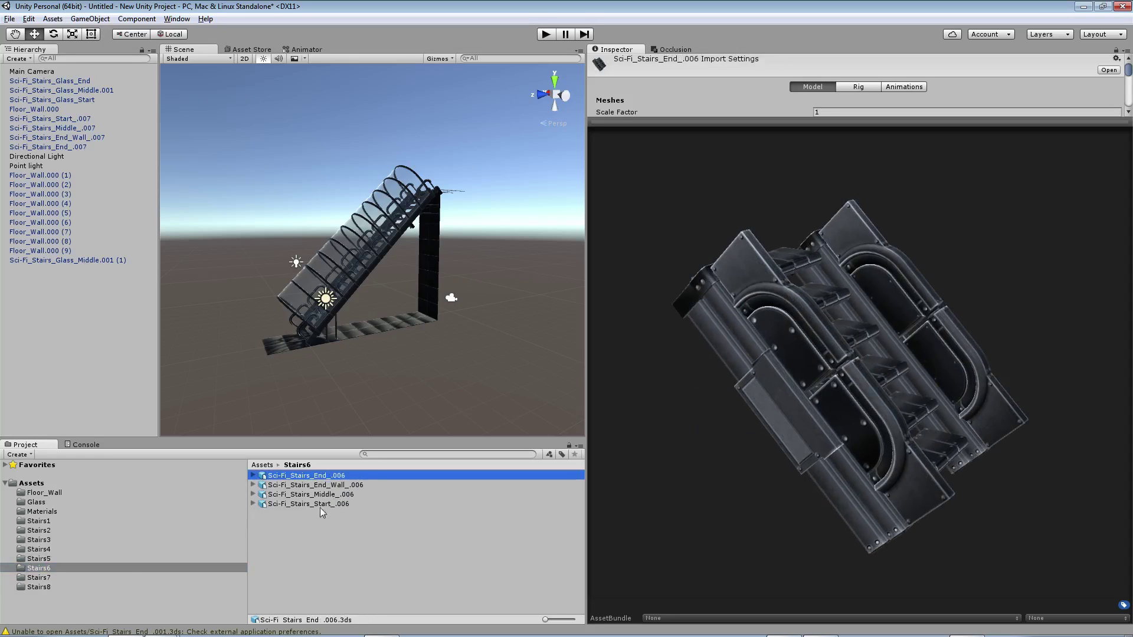
{"action": "left_click", "coordinate": [38, 578]}
{"action": "left_click", "coordinate": [303, 476]}
{"action": "key", "text": "Down"}
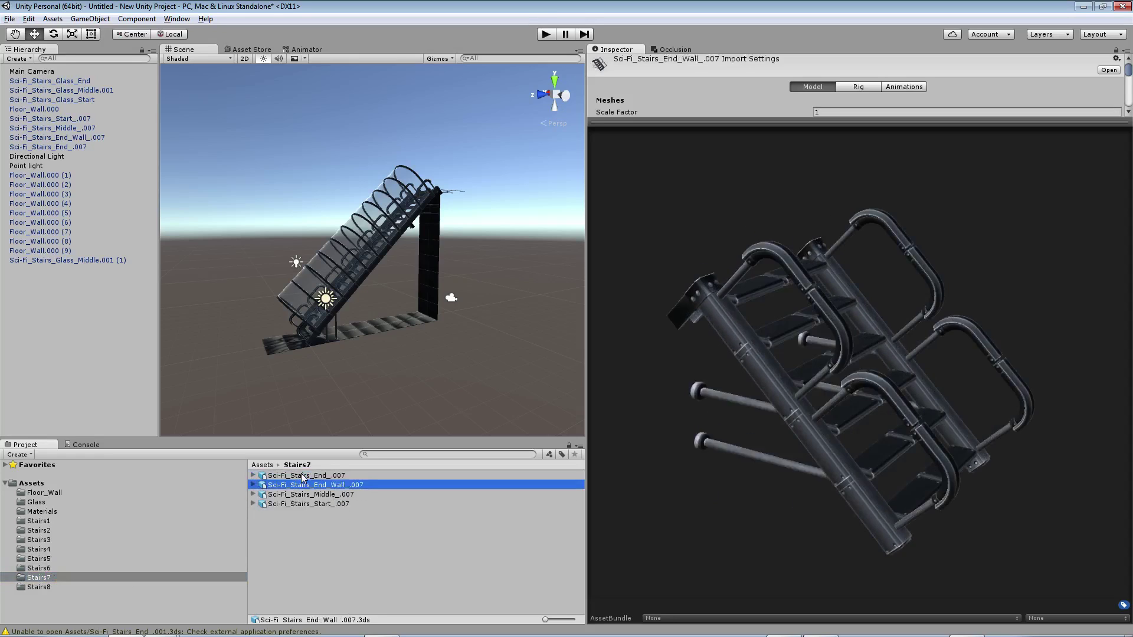
{"action": "key", "text": "Down"}
{"action": "key", "text": "Down"}
Step through the Stairs8 and Glass models, then preview floor tiles up to Floor_Wall.002.
{"action": "left_click", "coordinate": [29, 589]}
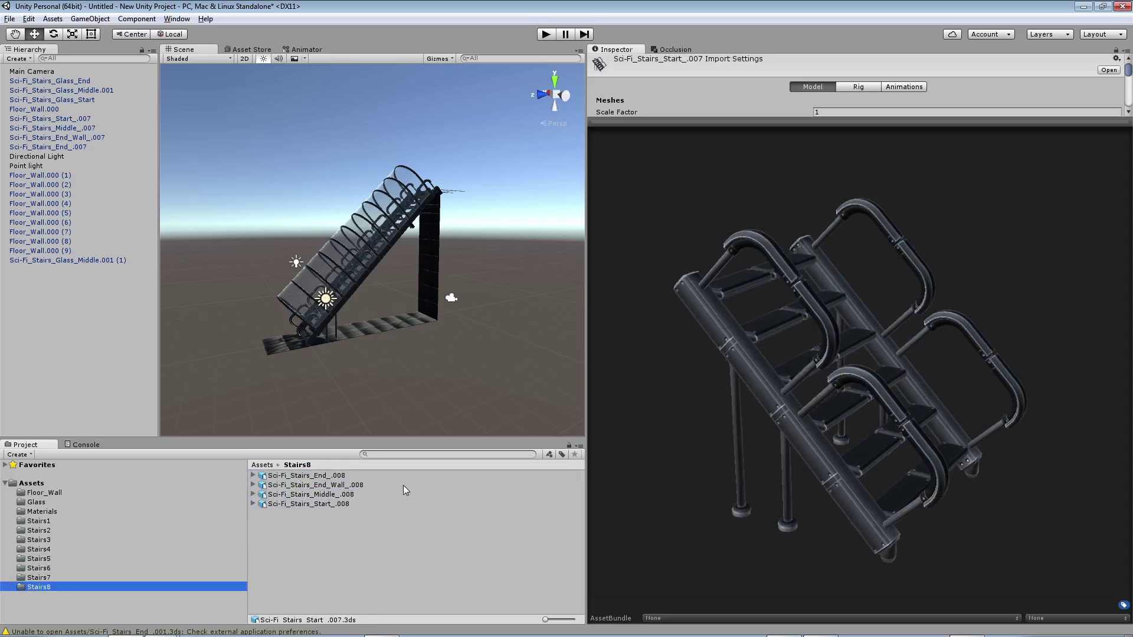
{"action": "key", "text": "Tab"}
{"action": "key", "text": "Down"}
{"action": "key", "text": "Down"}
{"action": "key", "text": "Down"}
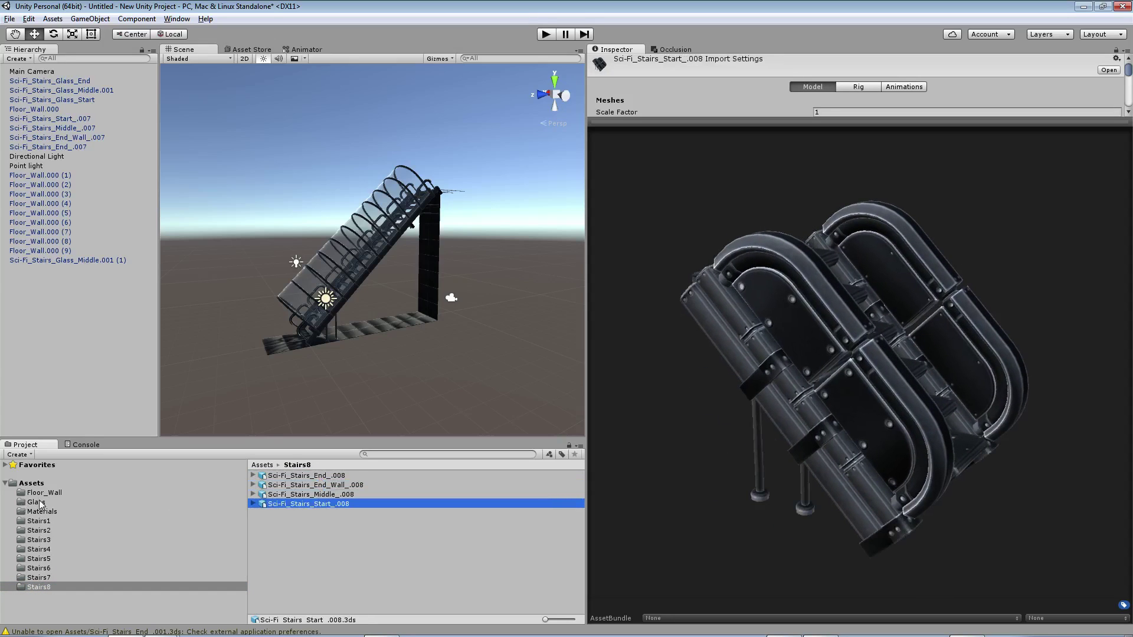
{"action": "left_click", "coordinate": [36, 503]}
{"action": "left_click", "coordinate": [322, 476]}
{"action": "key", "text": "Down"}
{"action": "key", "text": "Down"}
{"action": "key", "text": "Up"}
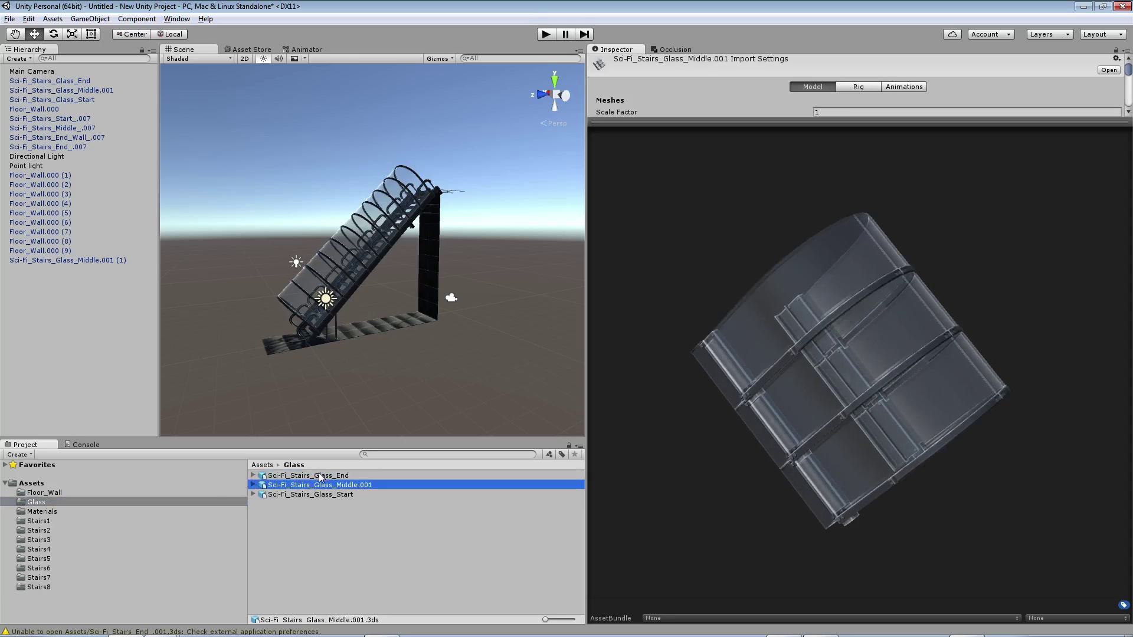
{"action": "key", "text": "Up"}
{"action": "left_click", "coordinate": [44, 492]}
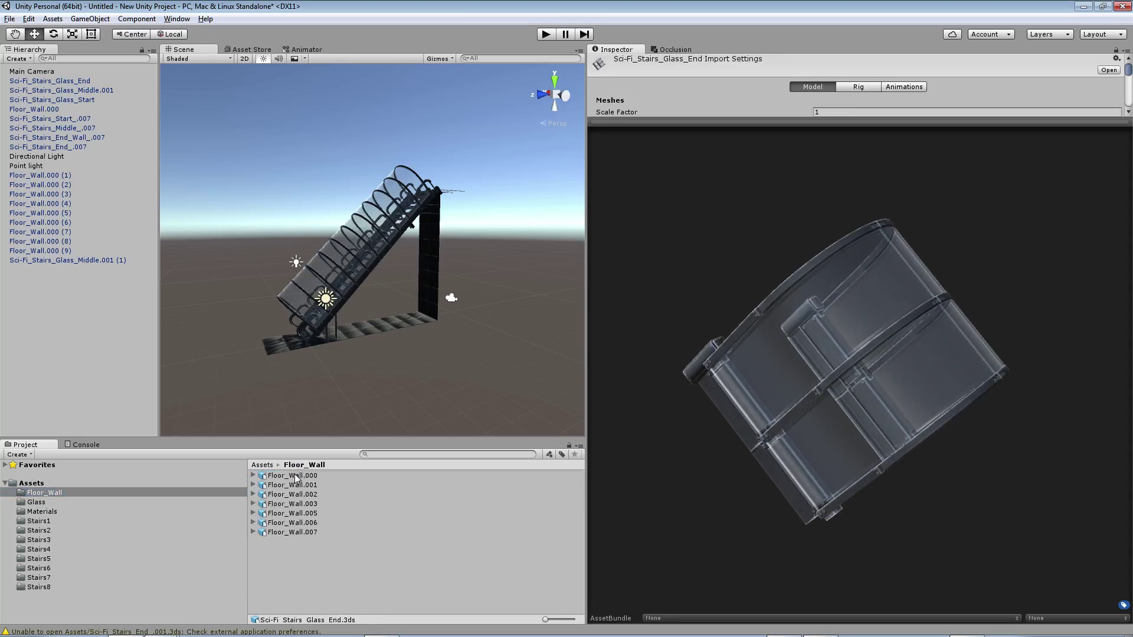
{"action": "left_click", "coordinate": [295, 475]}
{"action": "key", "text": "Down"}
{"action": "key", "text": "Down"}
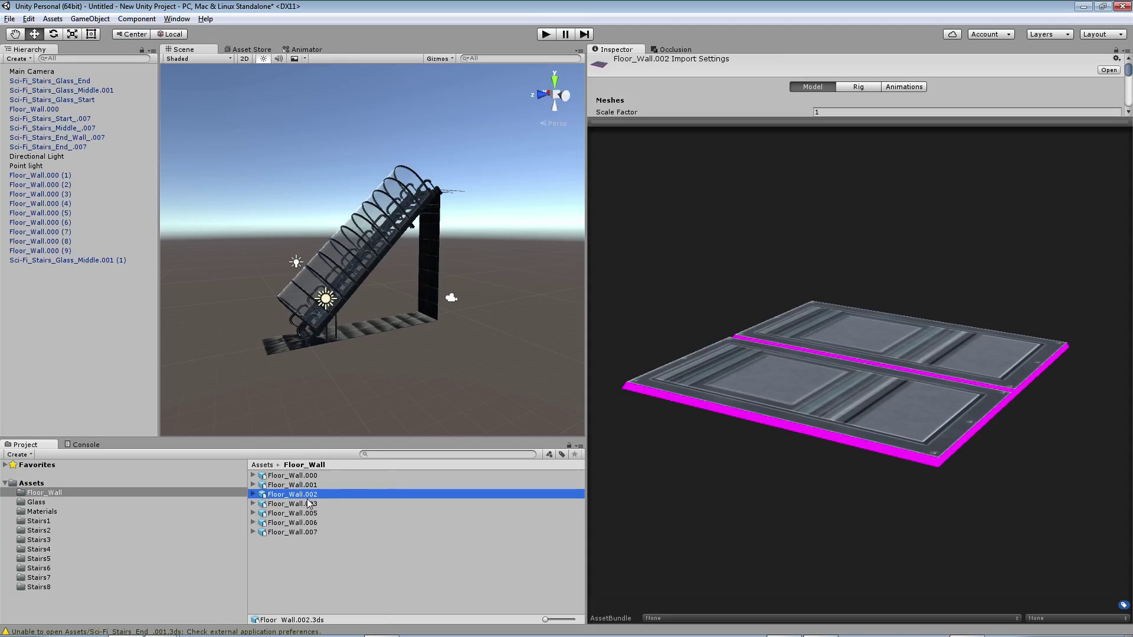
Drag Floor_Wall.002 into the scene beside the staircase, landing at X -7.14, Y 0.87, Z -1.50.
{"action": "left_click", "coordinate": [254, 495]}
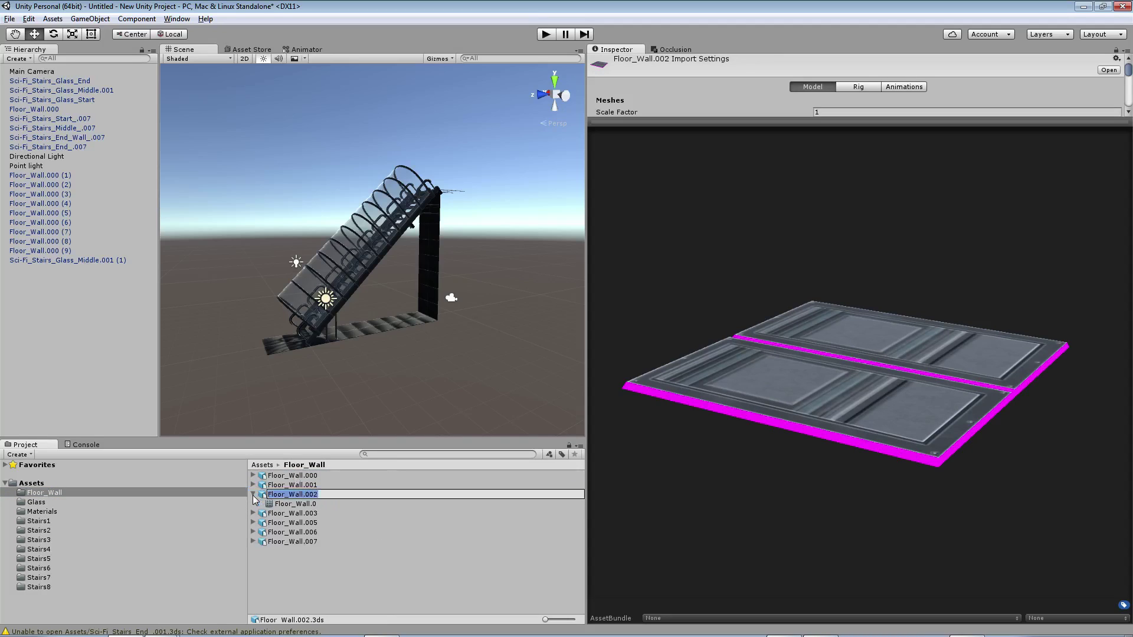
{"action": "mouse_move", "coordinate": [292, 494]}
{"action": "left_mouse_down"}
{"action": "mouse_move", "coordinate": [407, 384]}
{"action": "mouse_move", "coordinate": [484, 361]}
{"action": "left_mouse_up"}
{"action": "scroll", "coordinate": [473, 384], "scroll_direction": "up", "scroll_amount": 10}
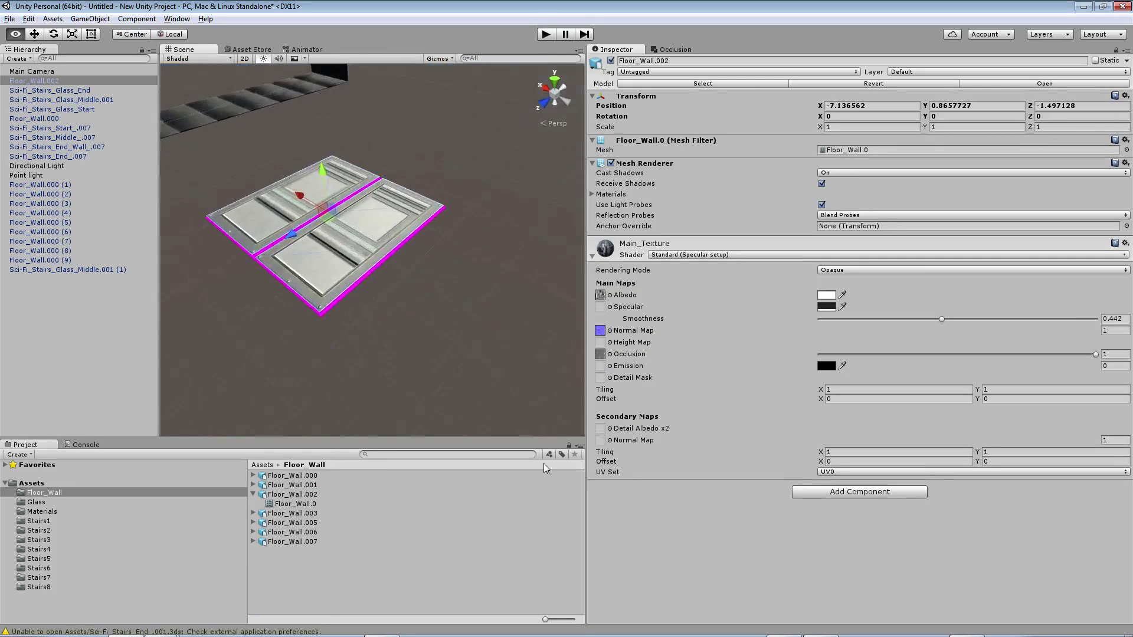
{"action": "scroll", "coordinate": [496, 407], "scroll_direction": "down", "scroll_amount": 10}
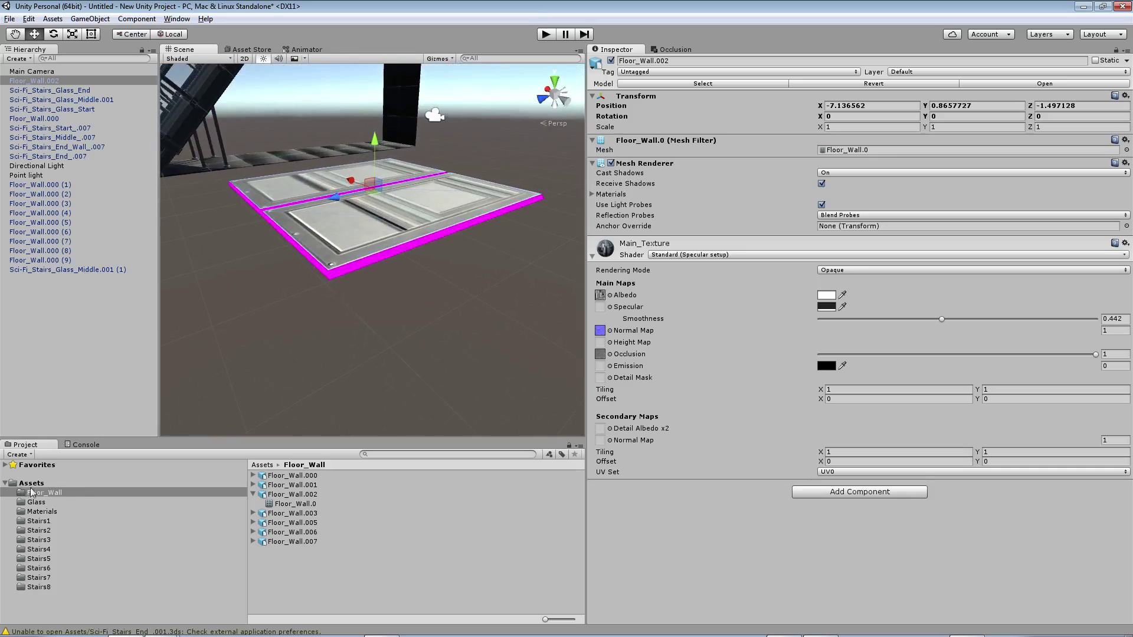
Return to the top-level Assets folder and select the Materials folder.
{"action": "left_click", "coordinate": [254, 485]}
{"action": "left_click", "coordinate": [253, 485]}
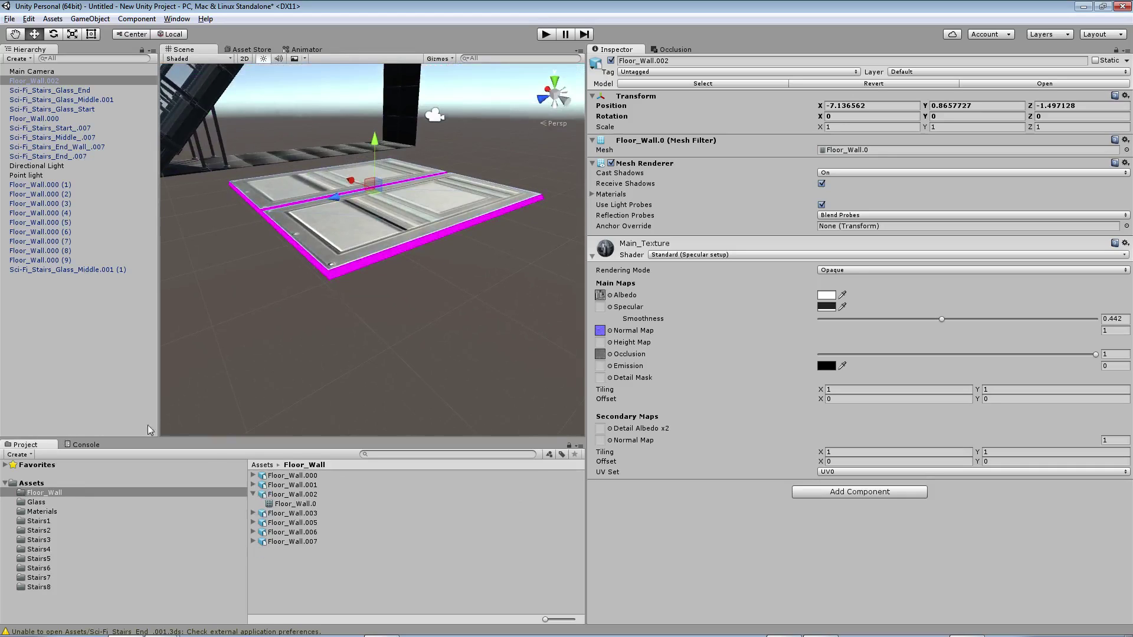
{"action": "left_click", "coordinate": [31, 483]}
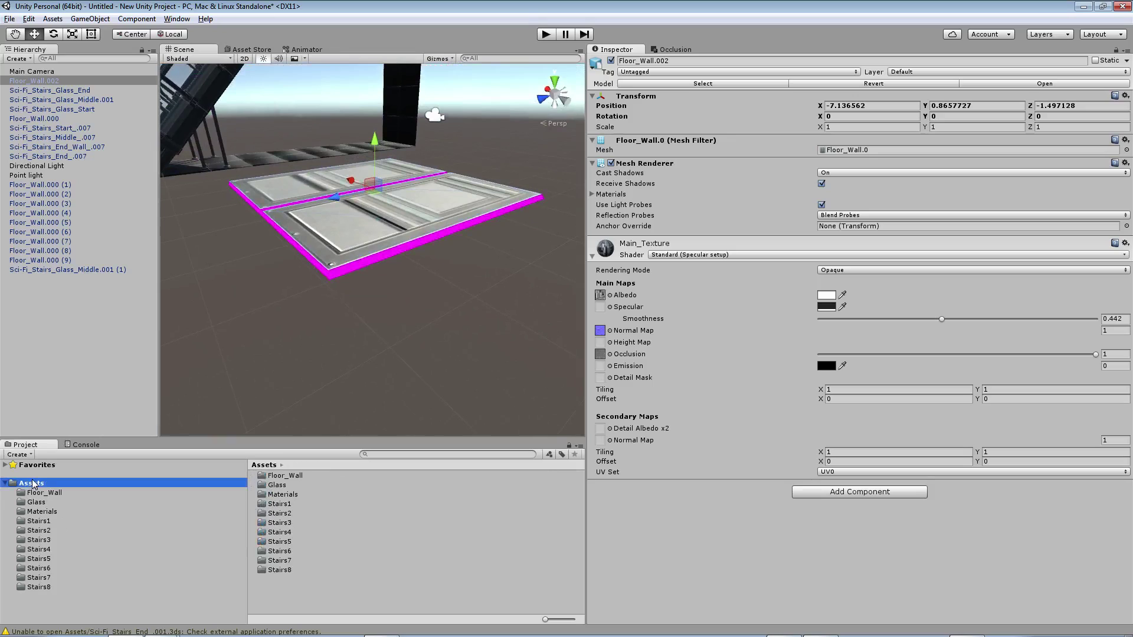
{"action": "left_click", "coordinate": [289, 494]}
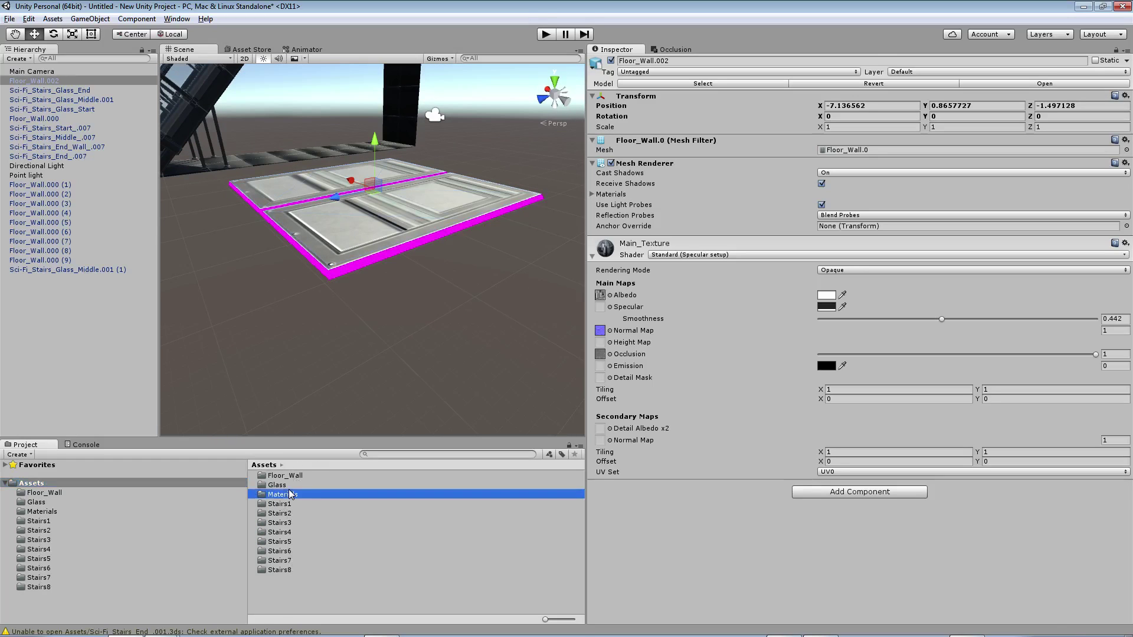
Drag the Main_Texture material from the Materials folder onto the floor tile in the scene.
{"action": "double_click", "coordinate": [294, 497]}
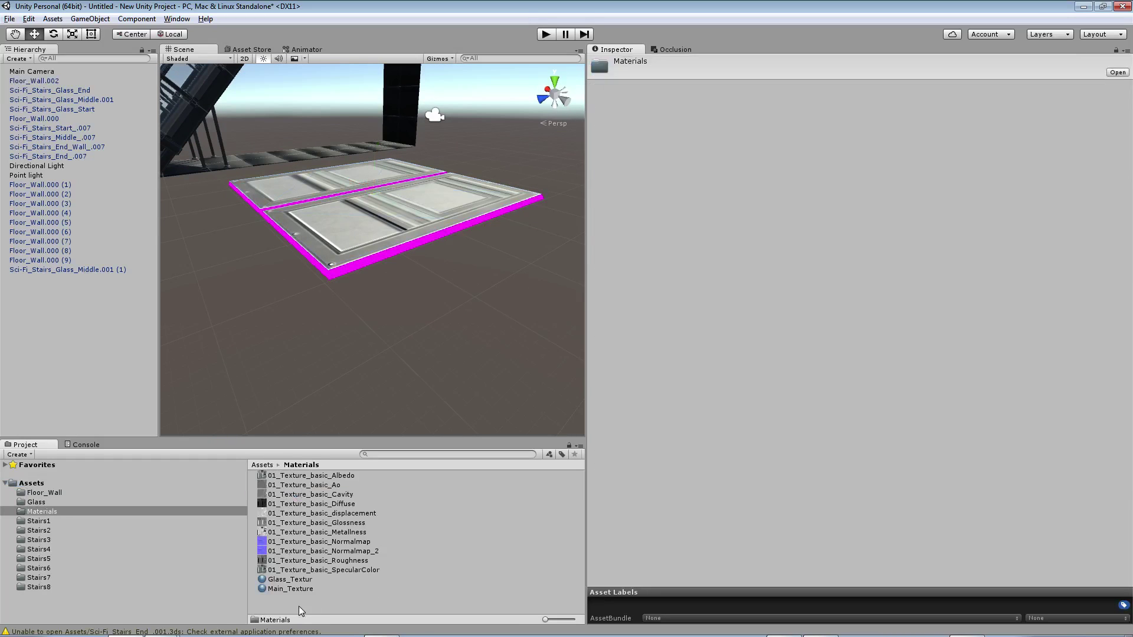
{"action": "left_click_drag", "start_coordinate": [290, 589], "coordinate": [347, 269]}
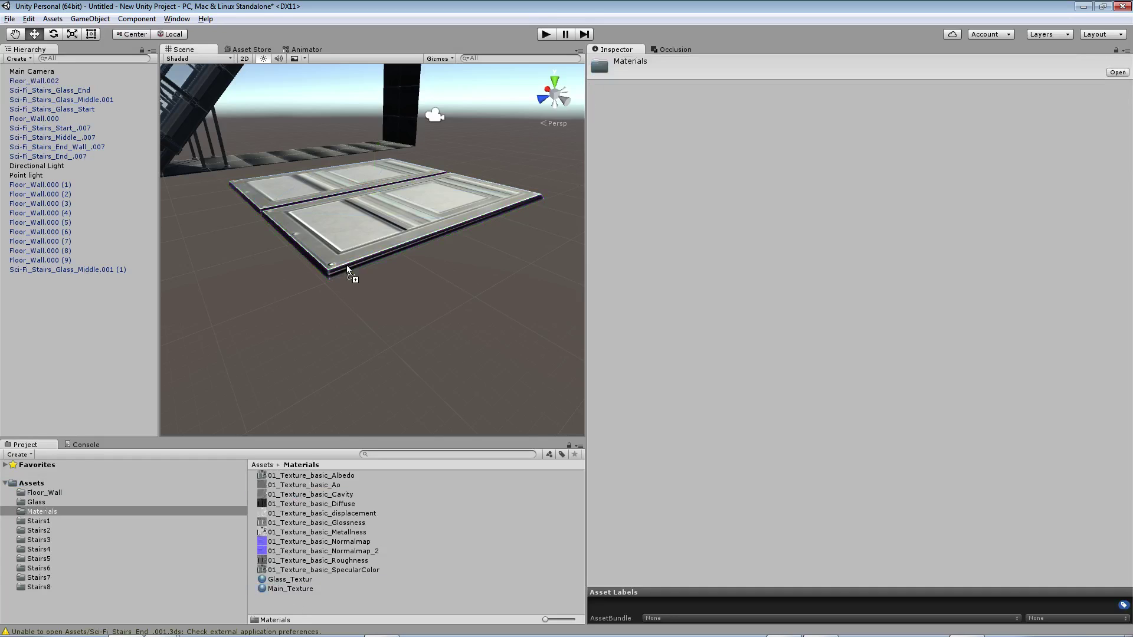
{"action": "left_click", "coordinate": [38, 521]}
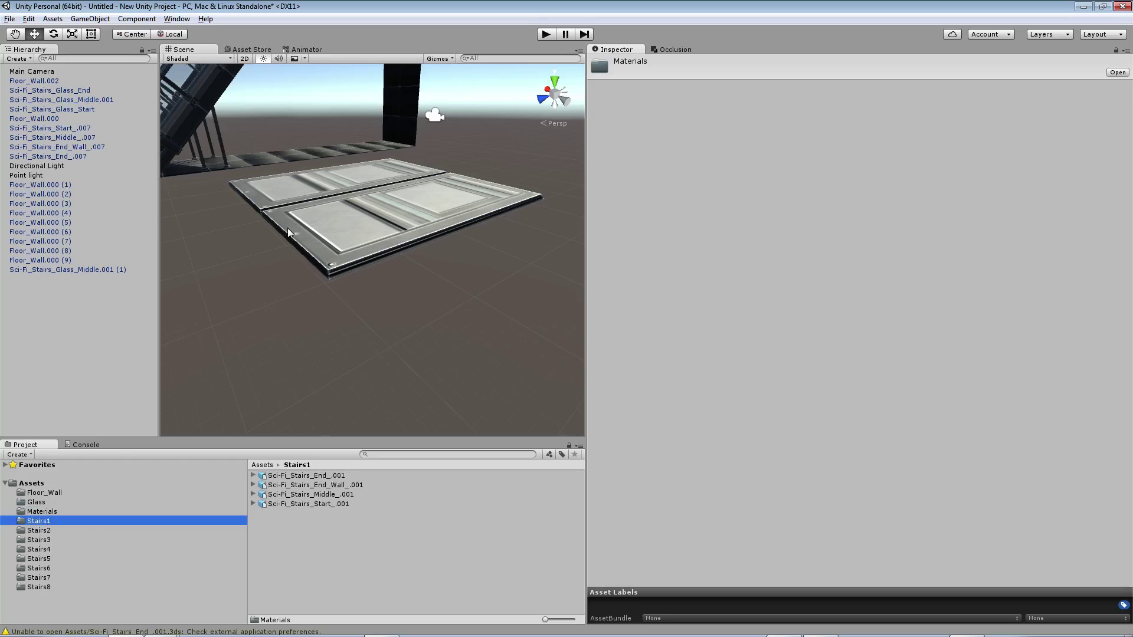
{"action": "left_click", "coordinate": [309, 232]}
{"action": "left_click", "coordinate": [593, 256]}
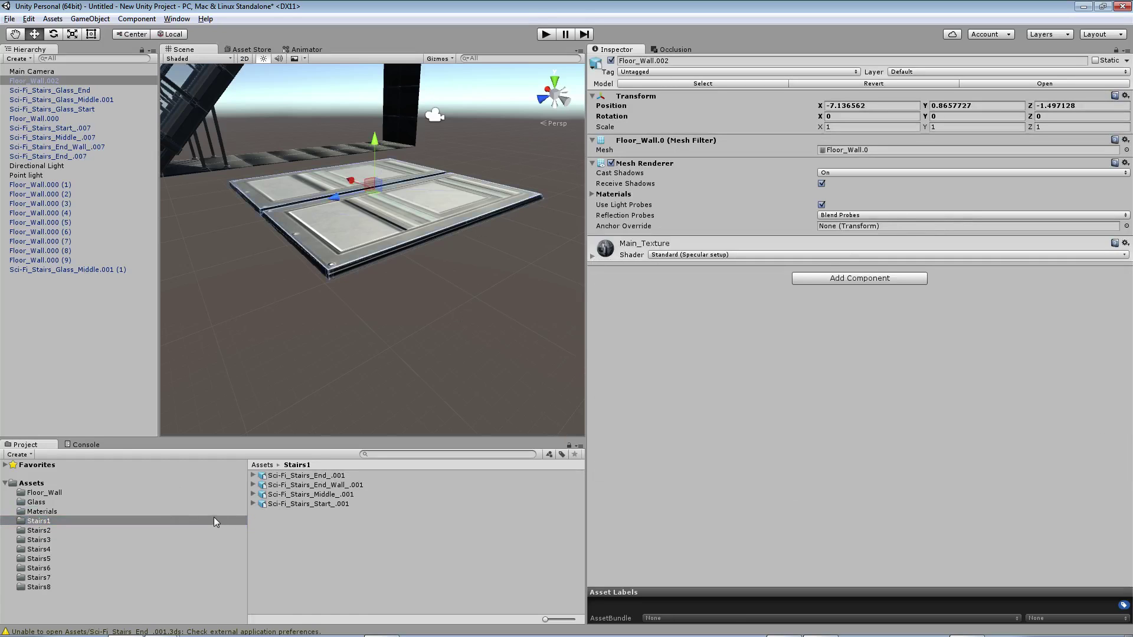
Preview the Stairs1 pieces, then reselect Floor_Wall.002 to inspect its magenta, material-less edges.
{"action": "left_click", "coordinate": [272, 494]}
{"action": "left_click", "coordinate": [271, 504]}
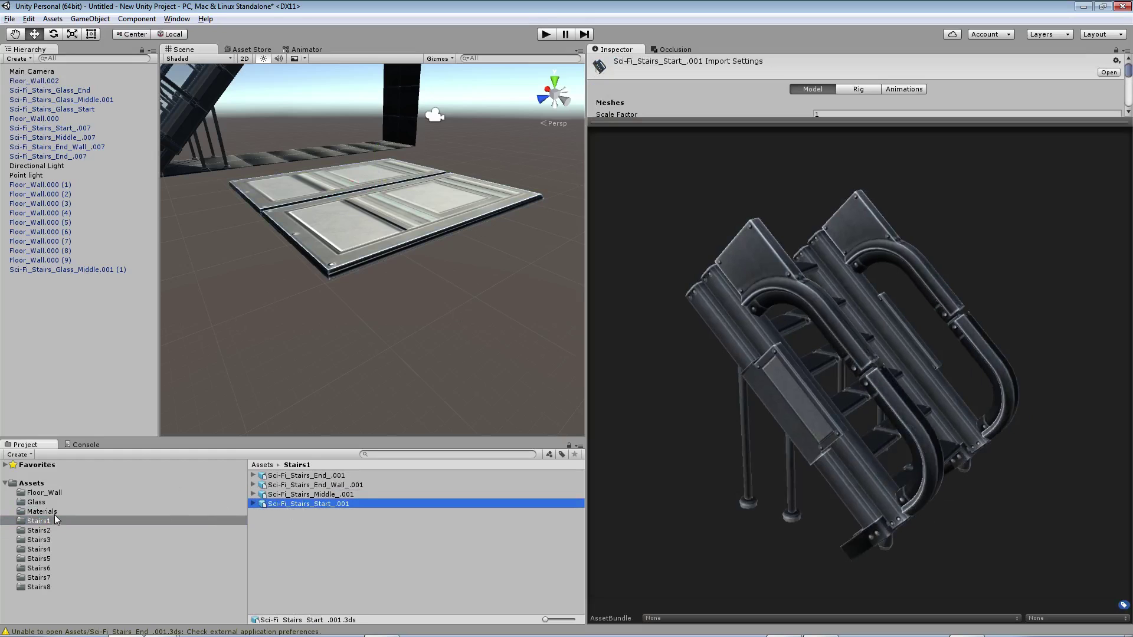
{"action": "left_click", "coordinate": [46, 494]}
{"action": "left_click", "coordinate": [290, 496]}
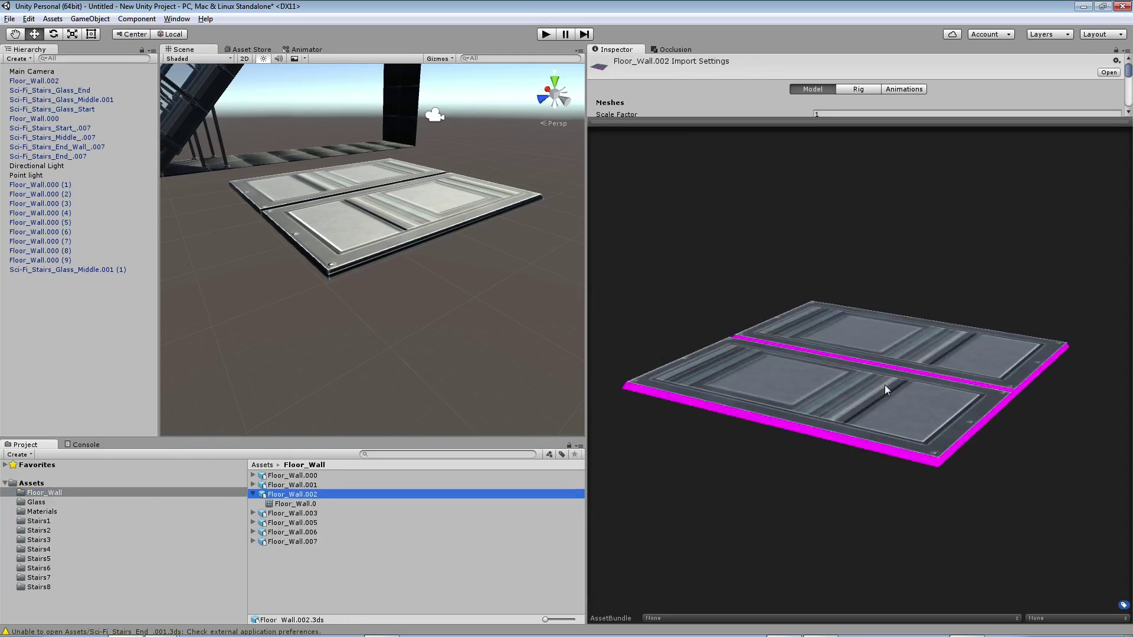
{"action": "left_click", "coordinate": [858, 429]}
{"action": "left_click", "coordinate": [293, 494]}
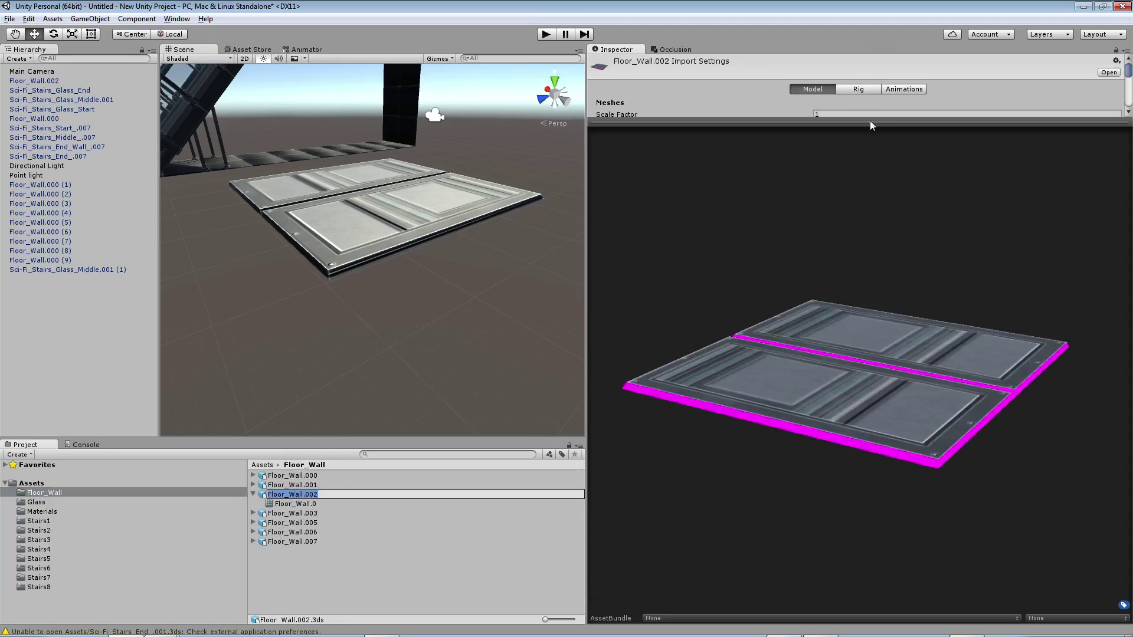
Expand Floor_Wall.002's full import settings and its Main_Texture material section.
{"action": "mouse_move", "coordinate": [872, 122]}
{"action": "left_mouse_down"}
{"action": "mouse_move", "coordinate": [813, 568]}
{"action": "mouse_move", "coordinate": [814, 534]}
{"action": "left_mouse_up"}
{"action": "scroll", "coordinate": [788, 348], "scroll_direction": "down", "scroll_amount": 2}
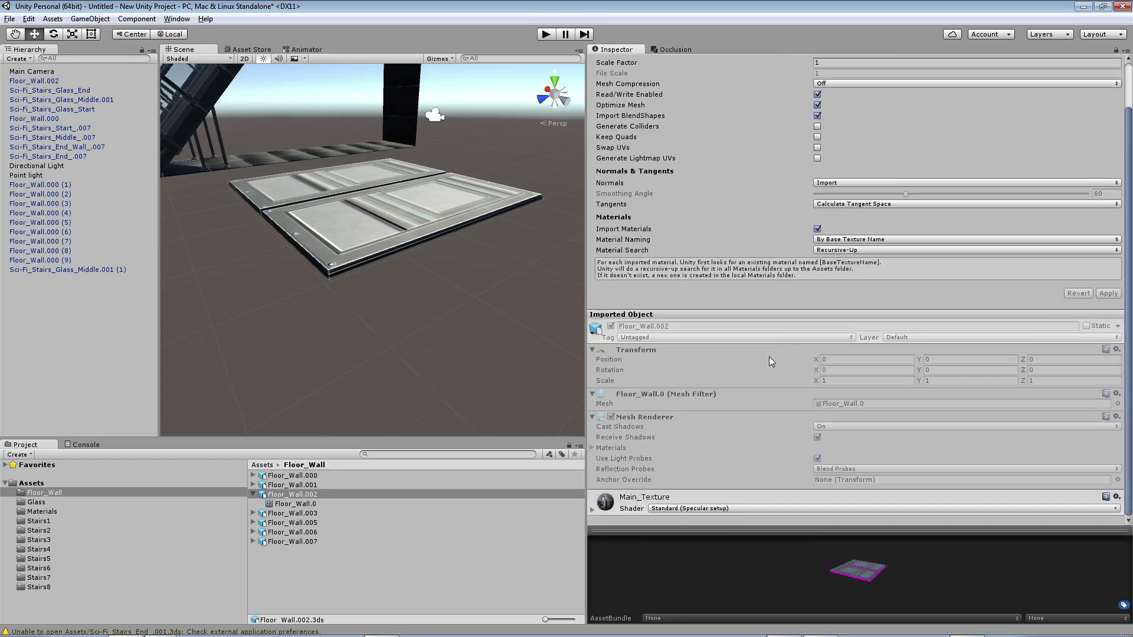
{"action": "left_click", "coordinate": [592, 511]}
{"action": "scroll", "coordinate": [719, 452], "scroll_direction": "down", "scroll_amount": 5}
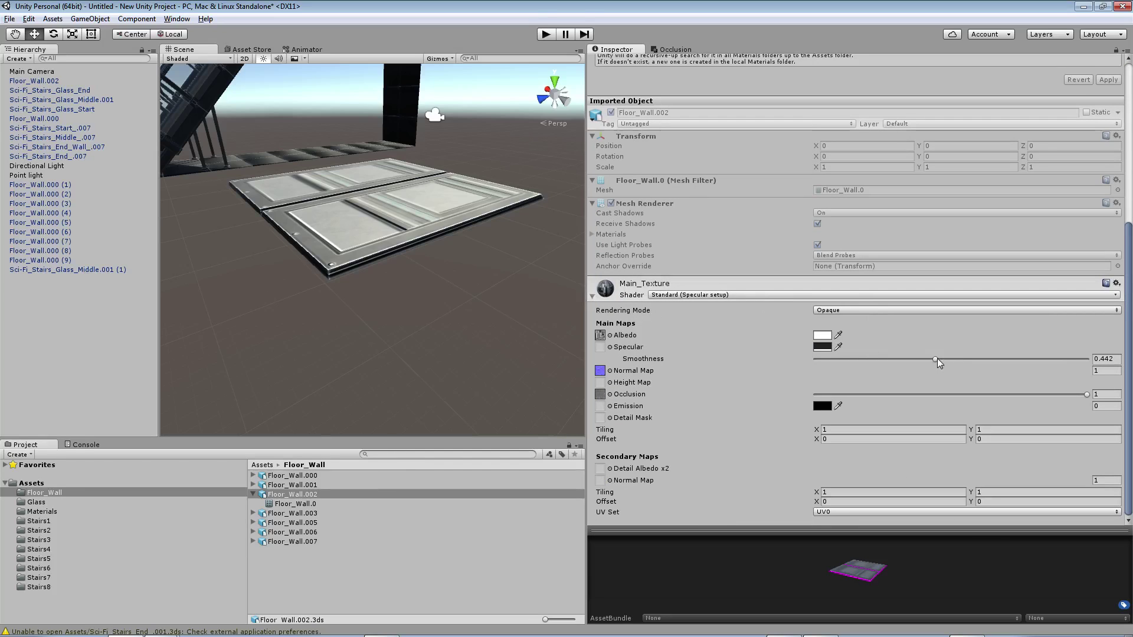
Compare tiles Floor_Wall.003, .006 and .007, then drop Floor_Wall.007 into the scene as a test tile.
{"action": "left_click", "coordinate": [305, 514]}
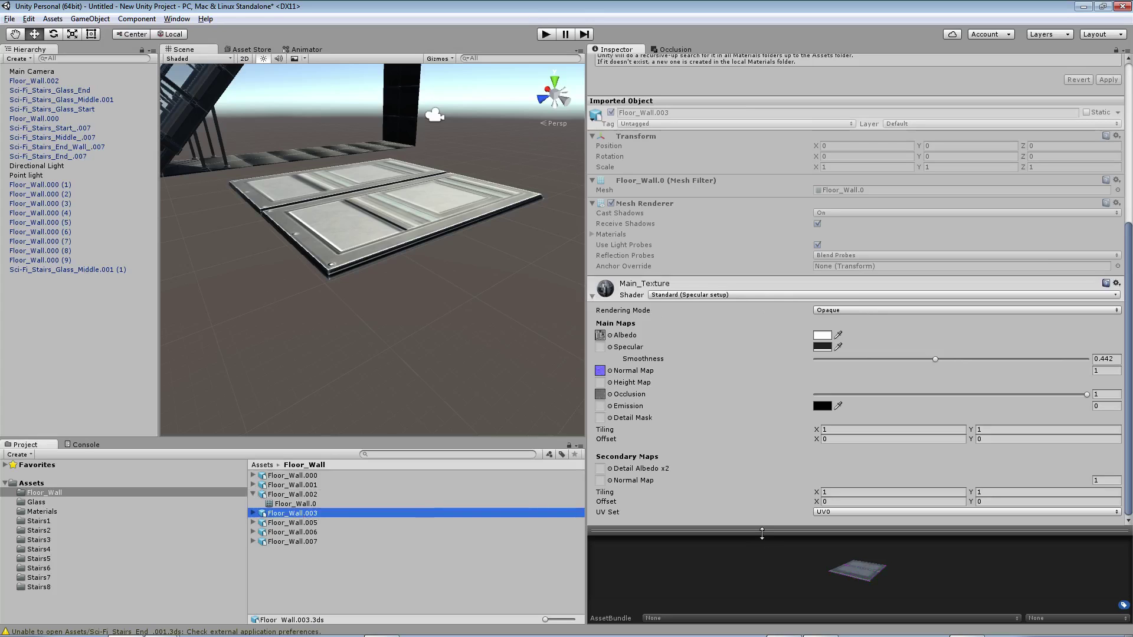
{"action": "left_click_drag", "start_coordinate": [762, 533], "coordinate": [762, 182]}
{"action": "left_click", "coordinate": [296, 533]}
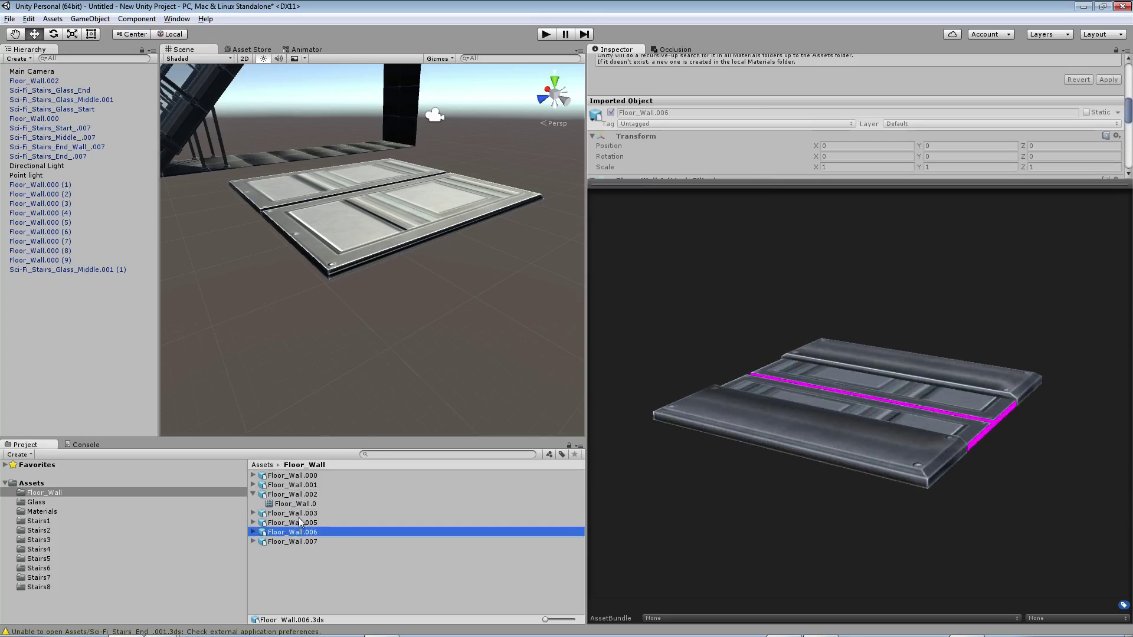
{"action": "left_click", "coordinate": [301, 514]}
{"action": "left_click", "coordinate": [319, 541]}
{"action": "left_click", "coordinate": [306, 534]}
{"action": "left_click_drag", "start_coordinate": [907, 412], "coordinate": [770, 538]}
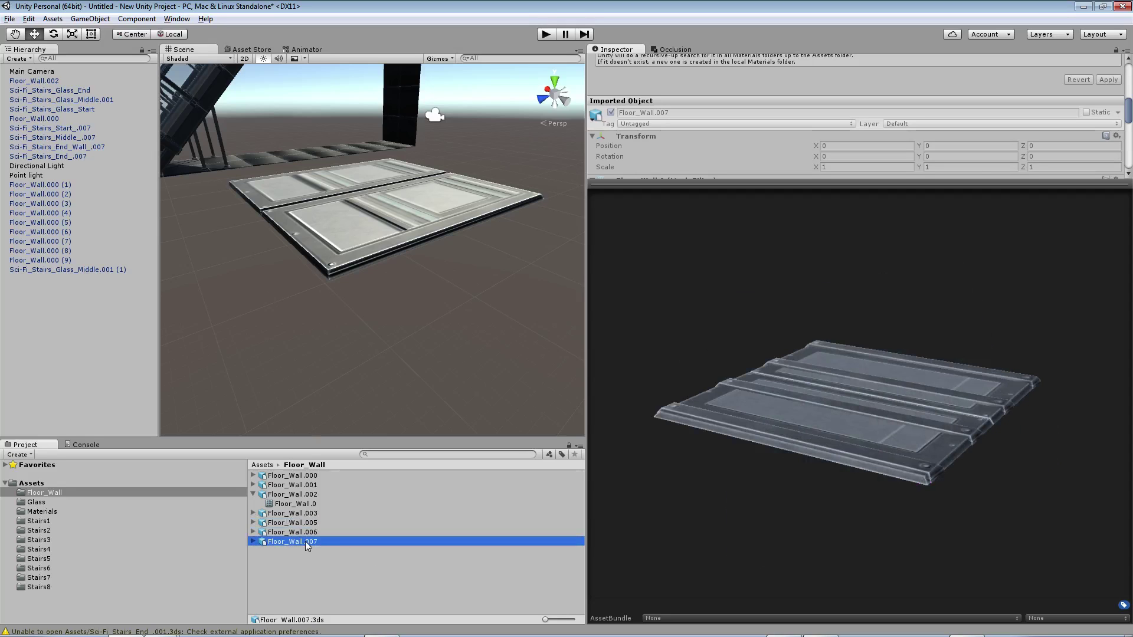
{"action": "left_click_drag", "start_coordinate": [245, 340], "coordinate": [257, 328]}
{"action": "mouse_move", "coordinate": [327, 303]}
{"action": "left_mouse_down", "text": "alt"}
{"action": "mouse_move", "coordinate": [224, 345]}
{"action": "mouse_move", "coordinate": [551, 369]}
{"action": "mouse_move", "coordinate": [560, 394]}
{"action": "left_mouse_up", "text": "alt"}
Delete the Floor_Wall.007 test tile from the scene.
{"action": "key", "text": "f"}
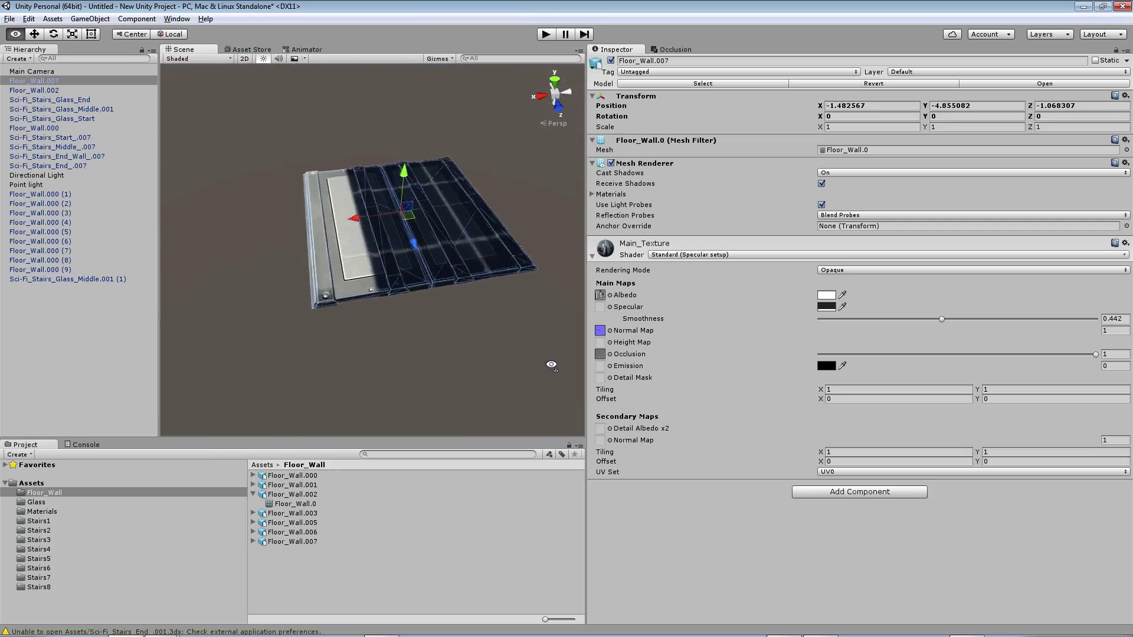
{"action": "mouse_move", "coordinate": [389, 238]}
{"action": "left_mouse_down", "text": "alt"}
{"action": "mouse_move", "coordinate": [424, 232]}
{"action": "mouse_move", "coordinate": [557, 102]}
{"action": "mouse_move", "coordinate": [153, 215]}
{"action": "left_mouse_up", "text": "alt"}
{"action": "key", "text": "Delete"}
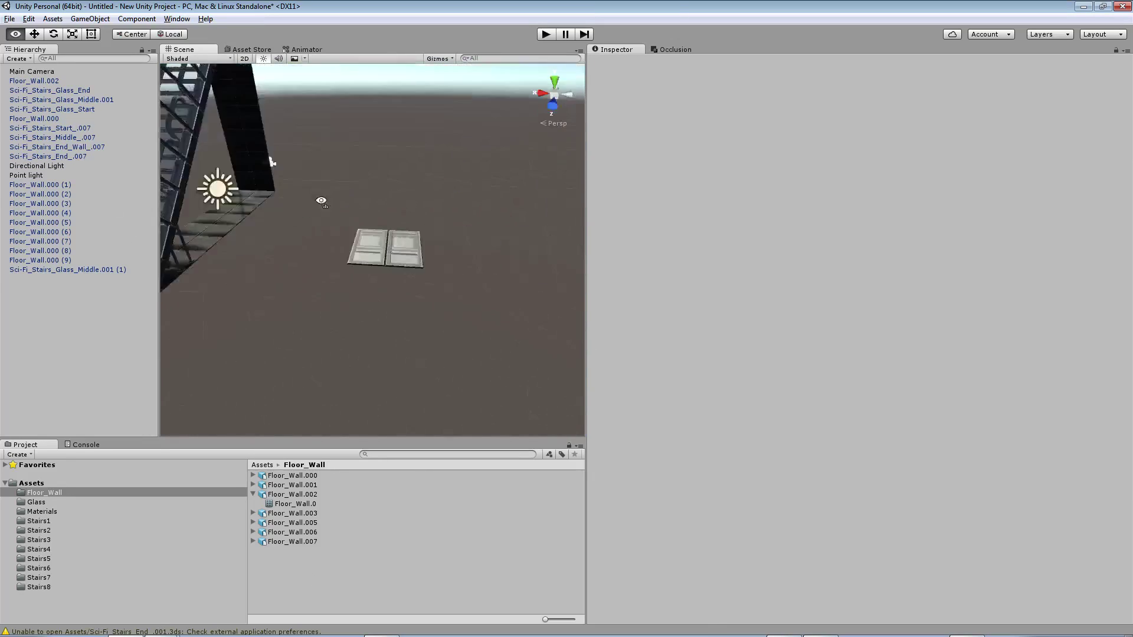
Delete the Floor_Wall.002 tile, leaving the whole glass-enclosed staircase in view.
{"action": "left_click_drag", "start_coordinate": [147, 269], "coordinate": [297, 213], "text": "alt"}
{"action": "left_click", "coordinate": [394, 264]}
{"action": "key", "text": "Delete"}
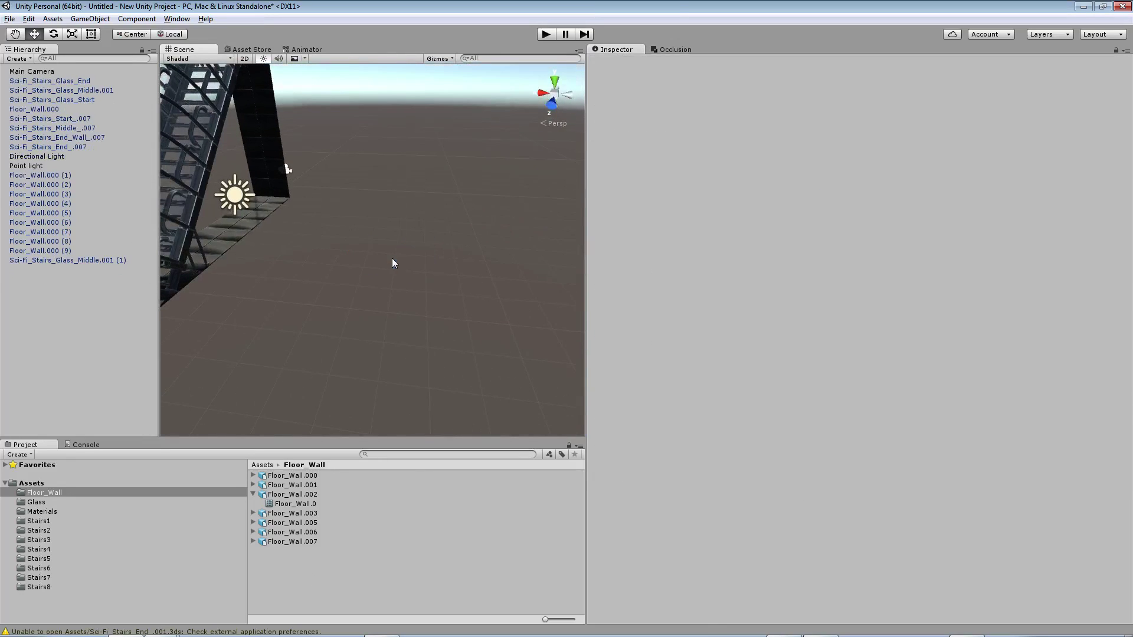
{"action": "mouse_move", "coordinate": [391, 260]}
{"action": "left_mouse_down", "text": "alt"}
{"action": "mouse_move", "coordinate": [259, 173]}
{"action": "mouse_move", "coordinate": [236, 178]}
{"action": "left_mouse_up", "text": "alt"}
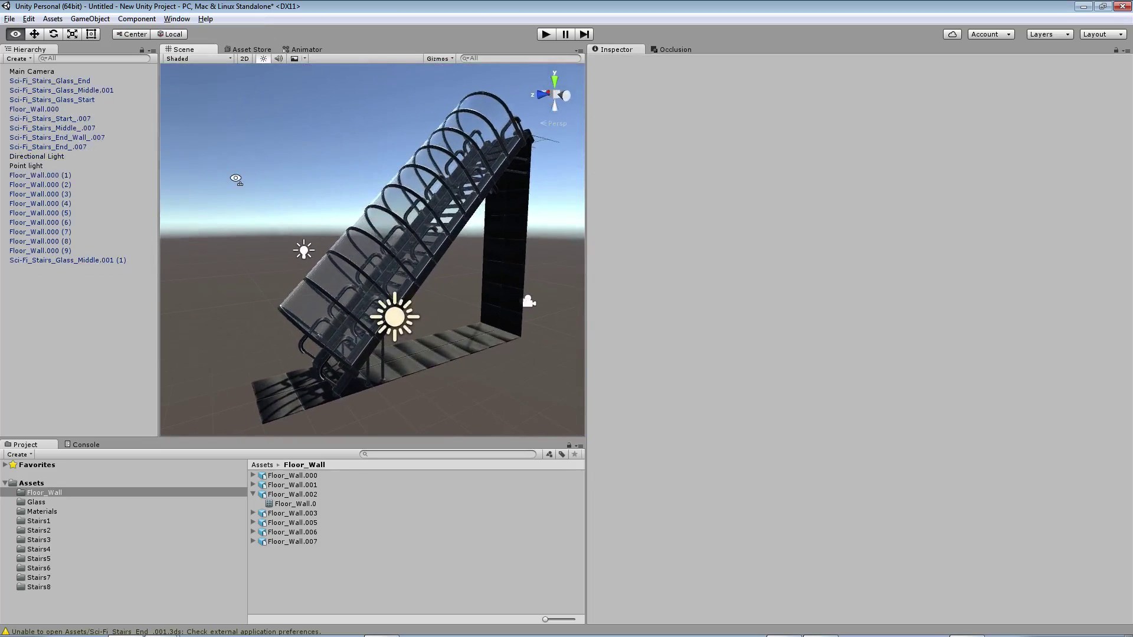
{"action": "key", "text": "alt+Tab"}
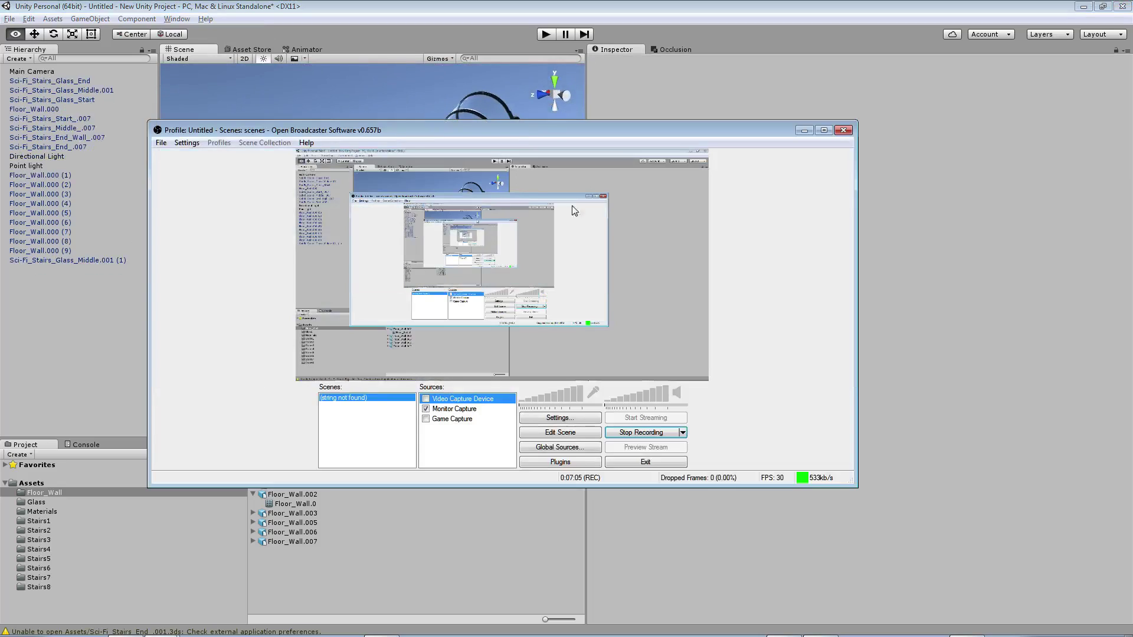